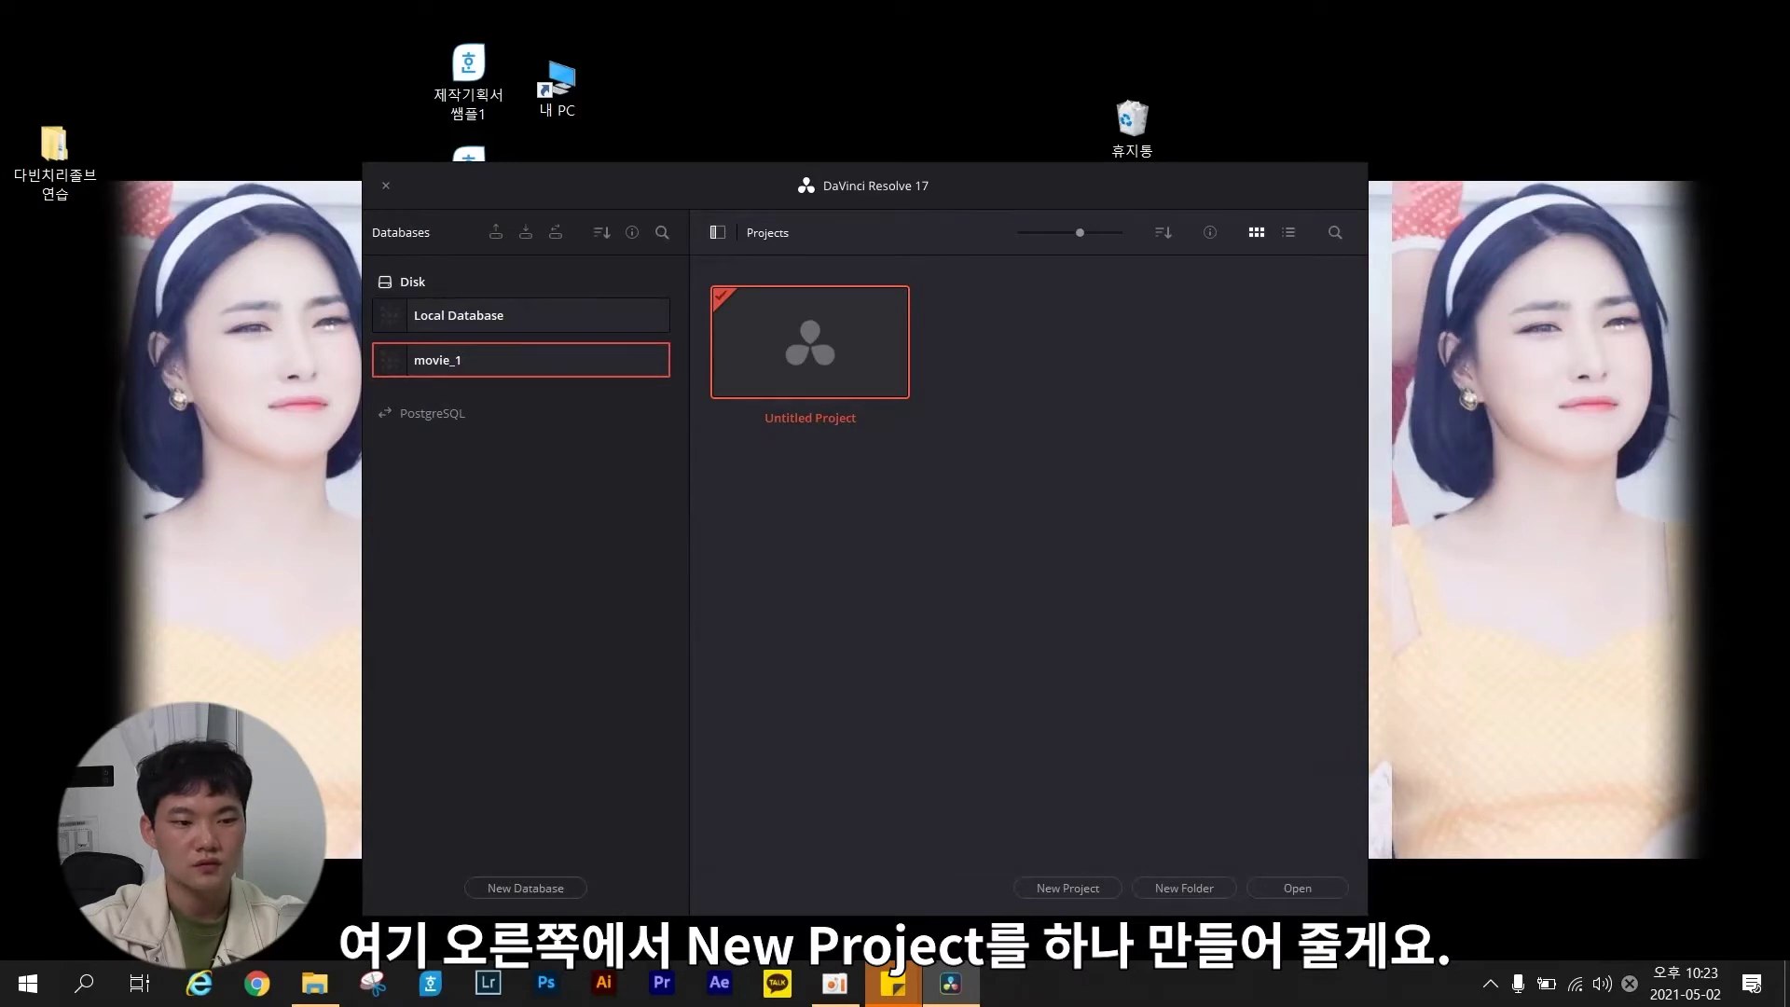
Create a new project named practice_1 in the movie_1 database.
{"action": "left_click", "coordinate": [1068, 888]}
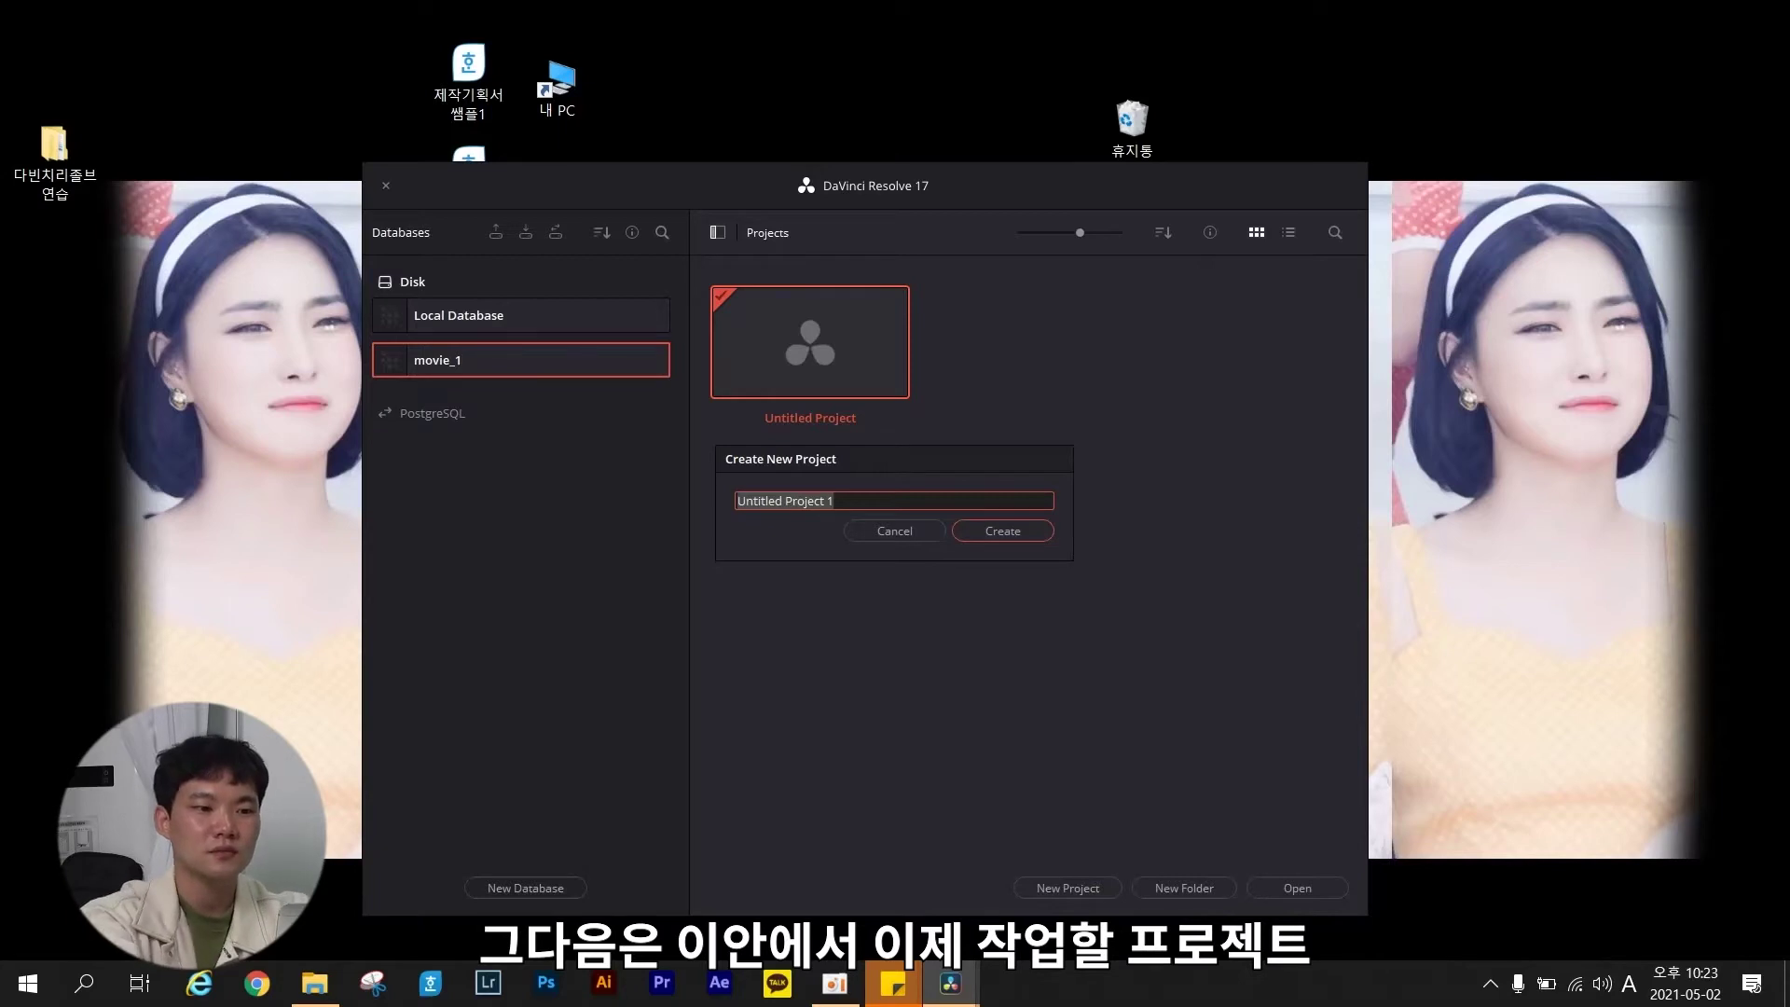
{"action": "type", "text": "d"}
{"action": "key", "text": "BackSpace"}
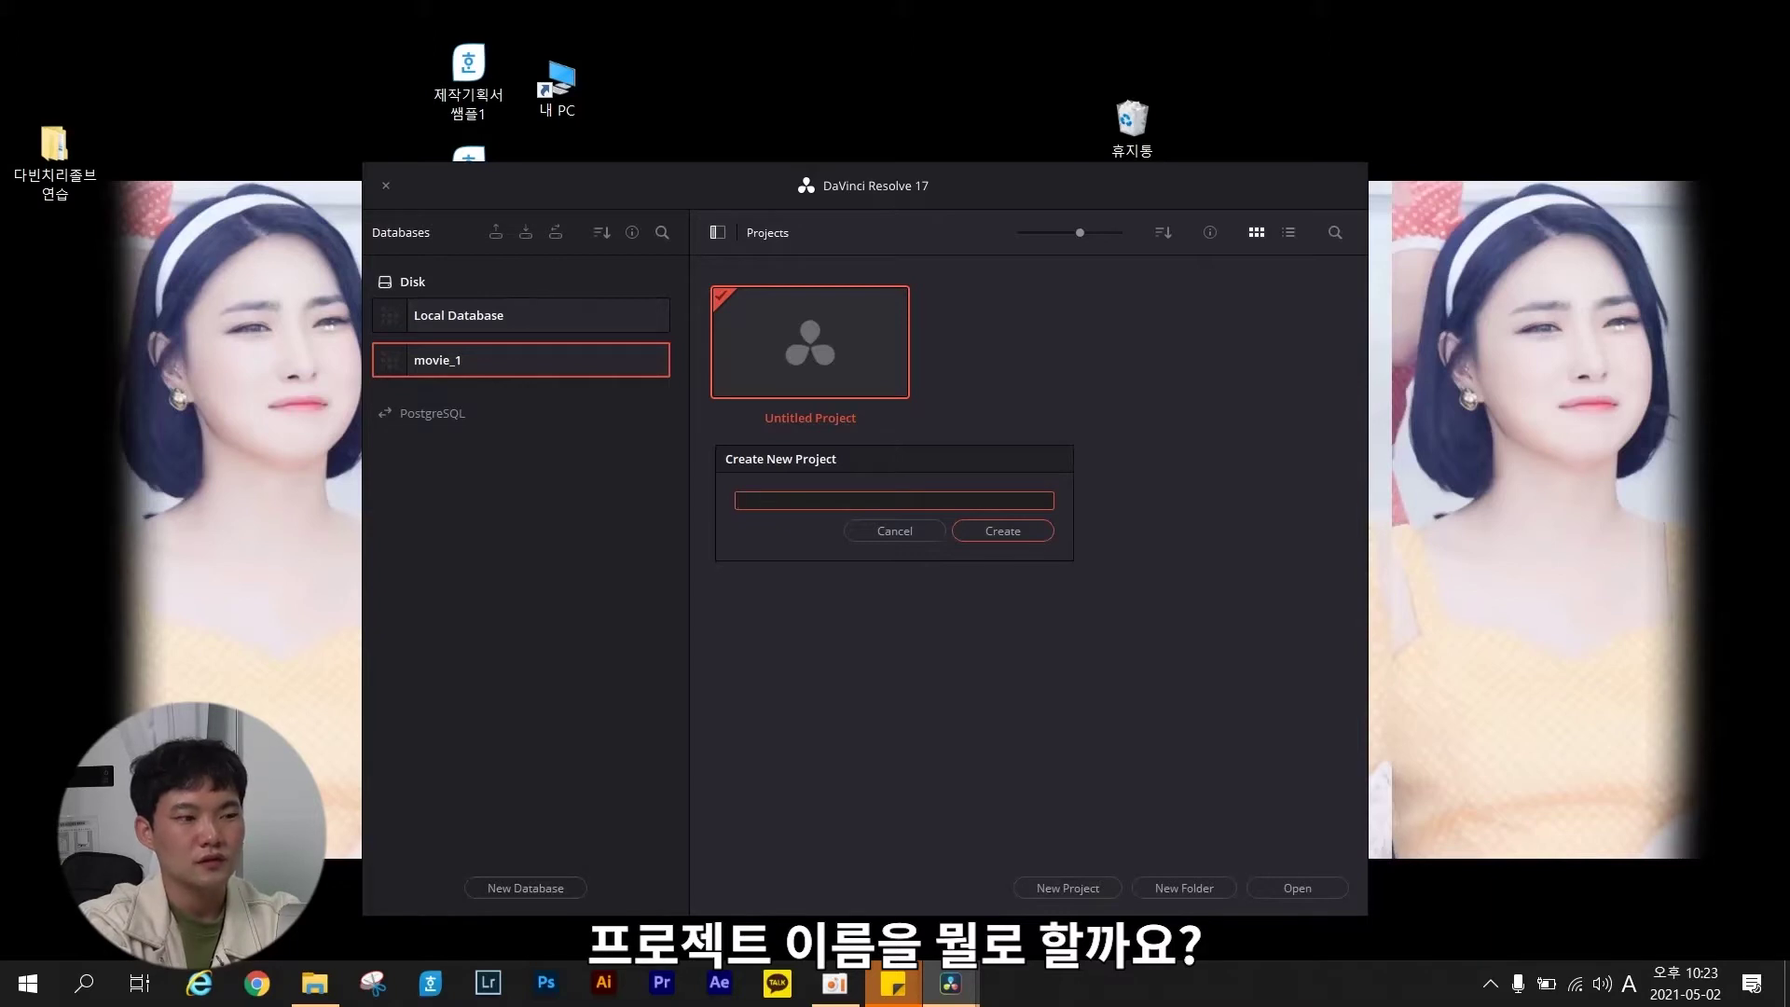
{"action": "type", "text": "pr"}
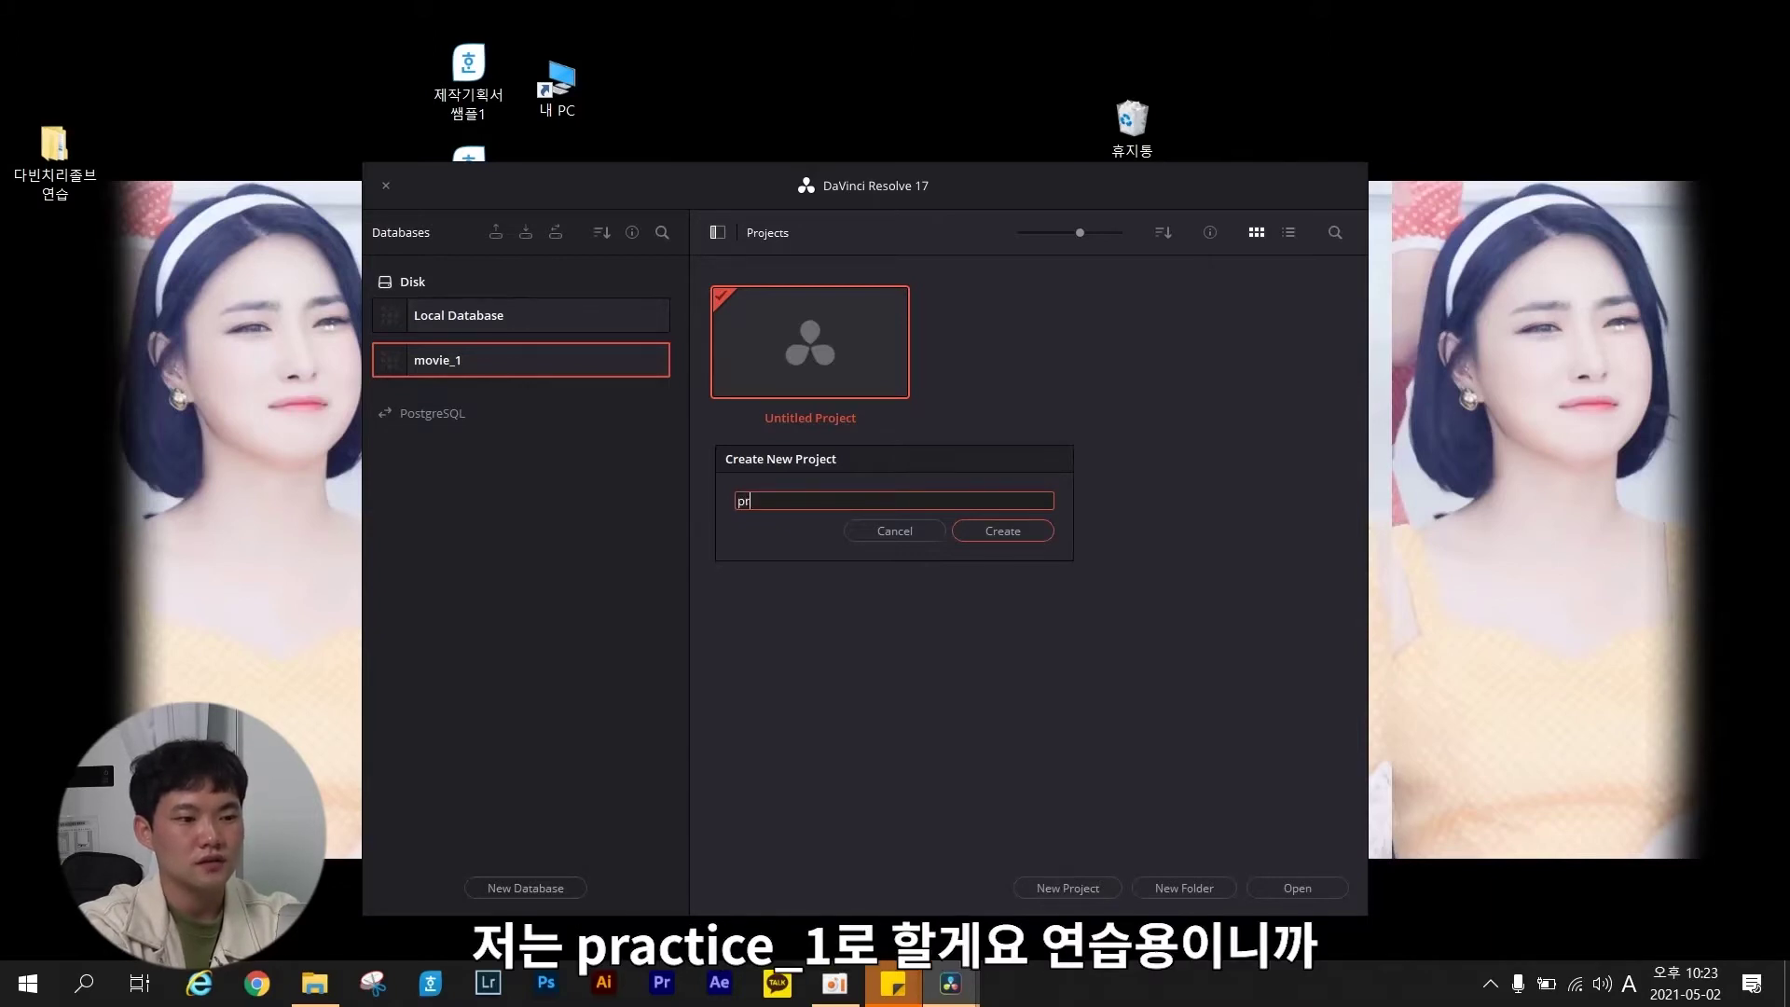
{"action": "type", "text": "acitice_"}
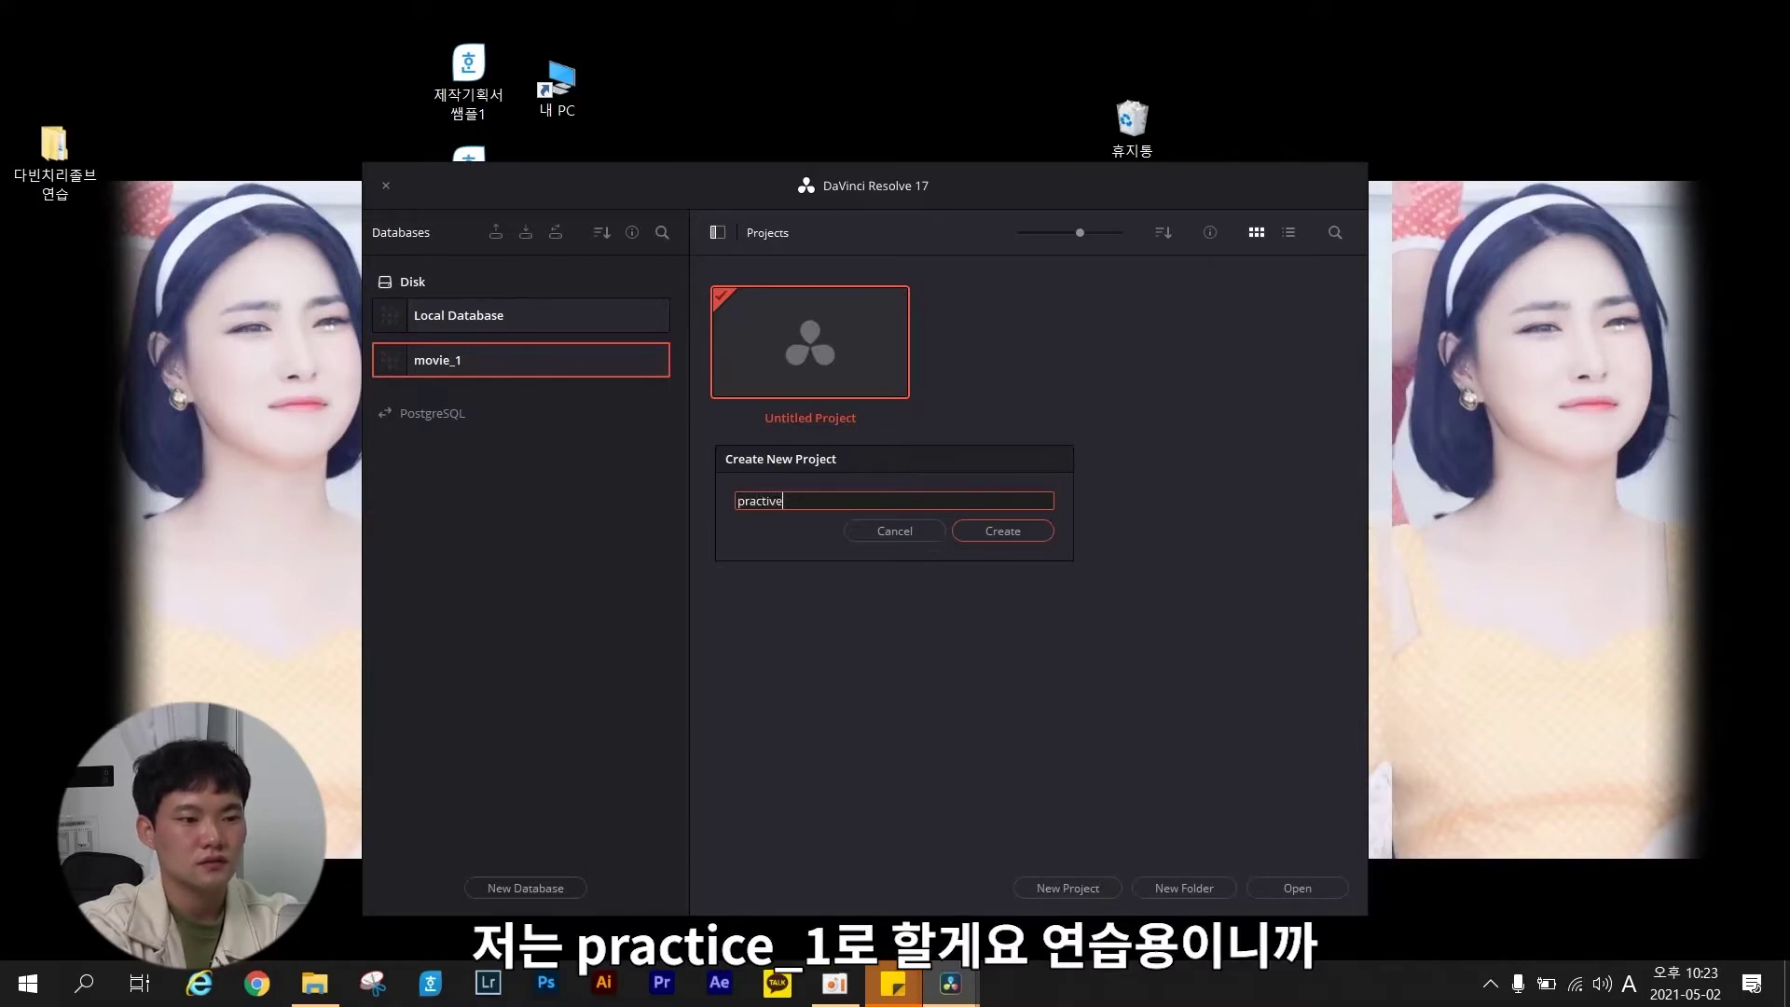
{"action": "type", "text": "1"}
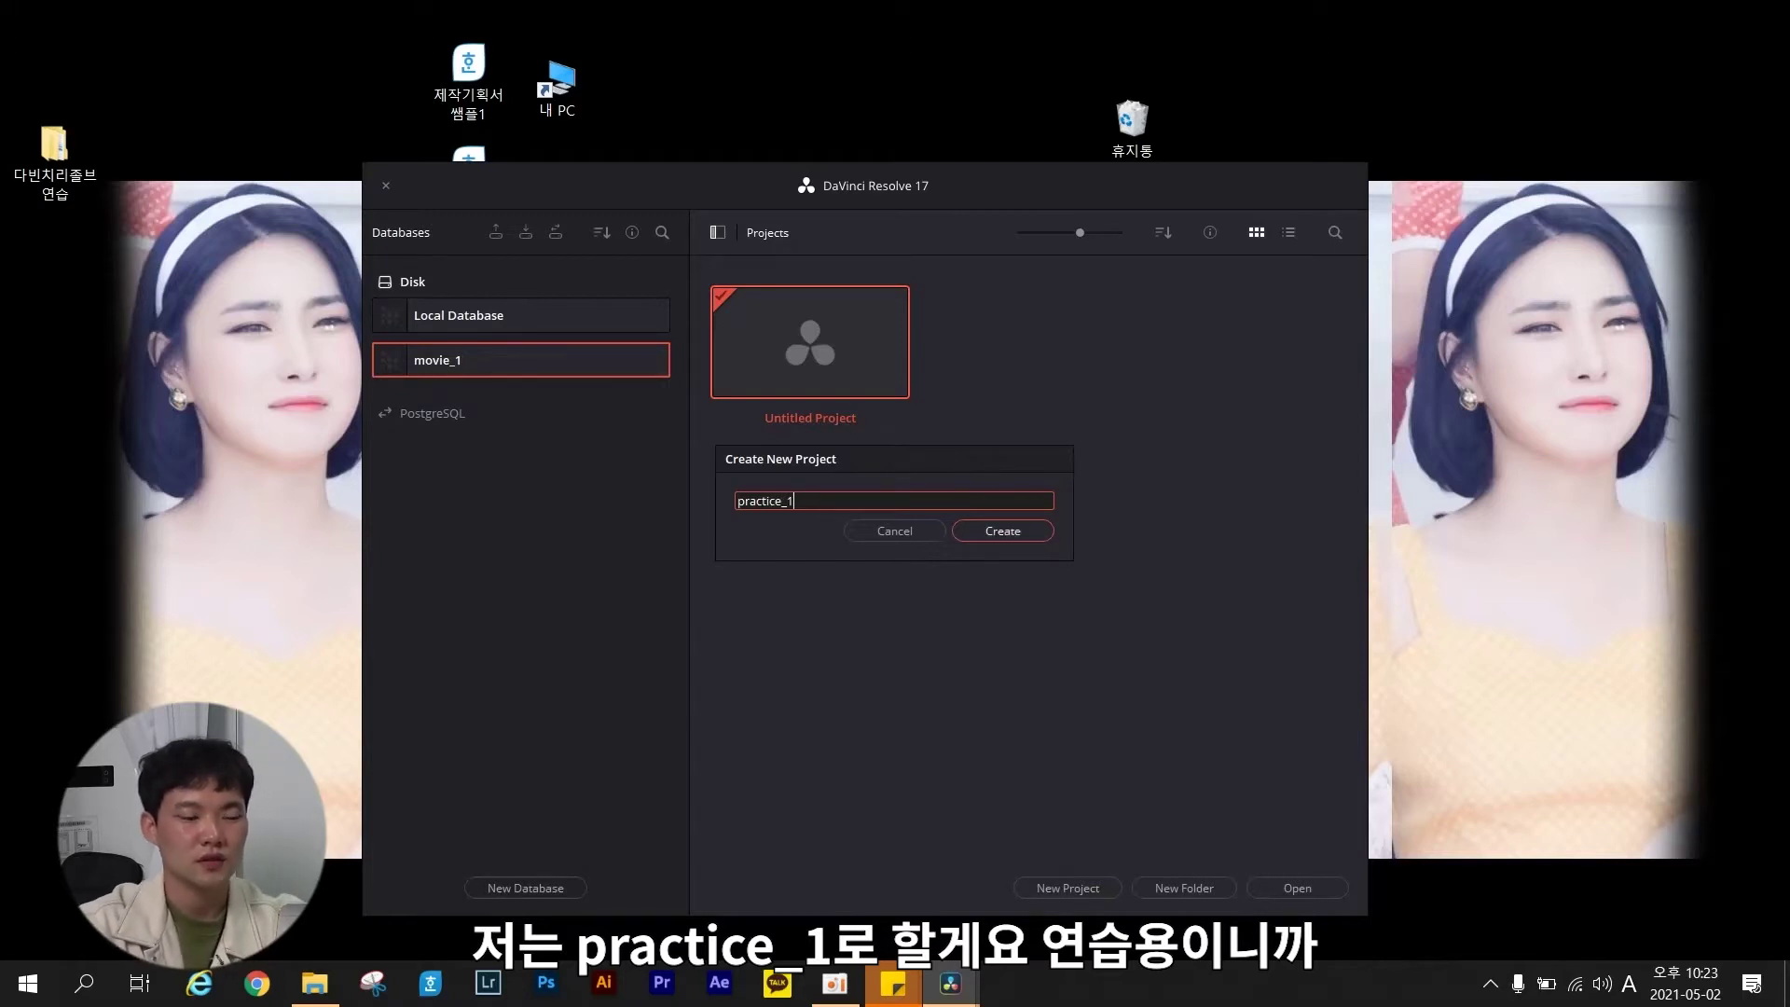
{"action": "left_click", "coordinate": [1003, 530]}
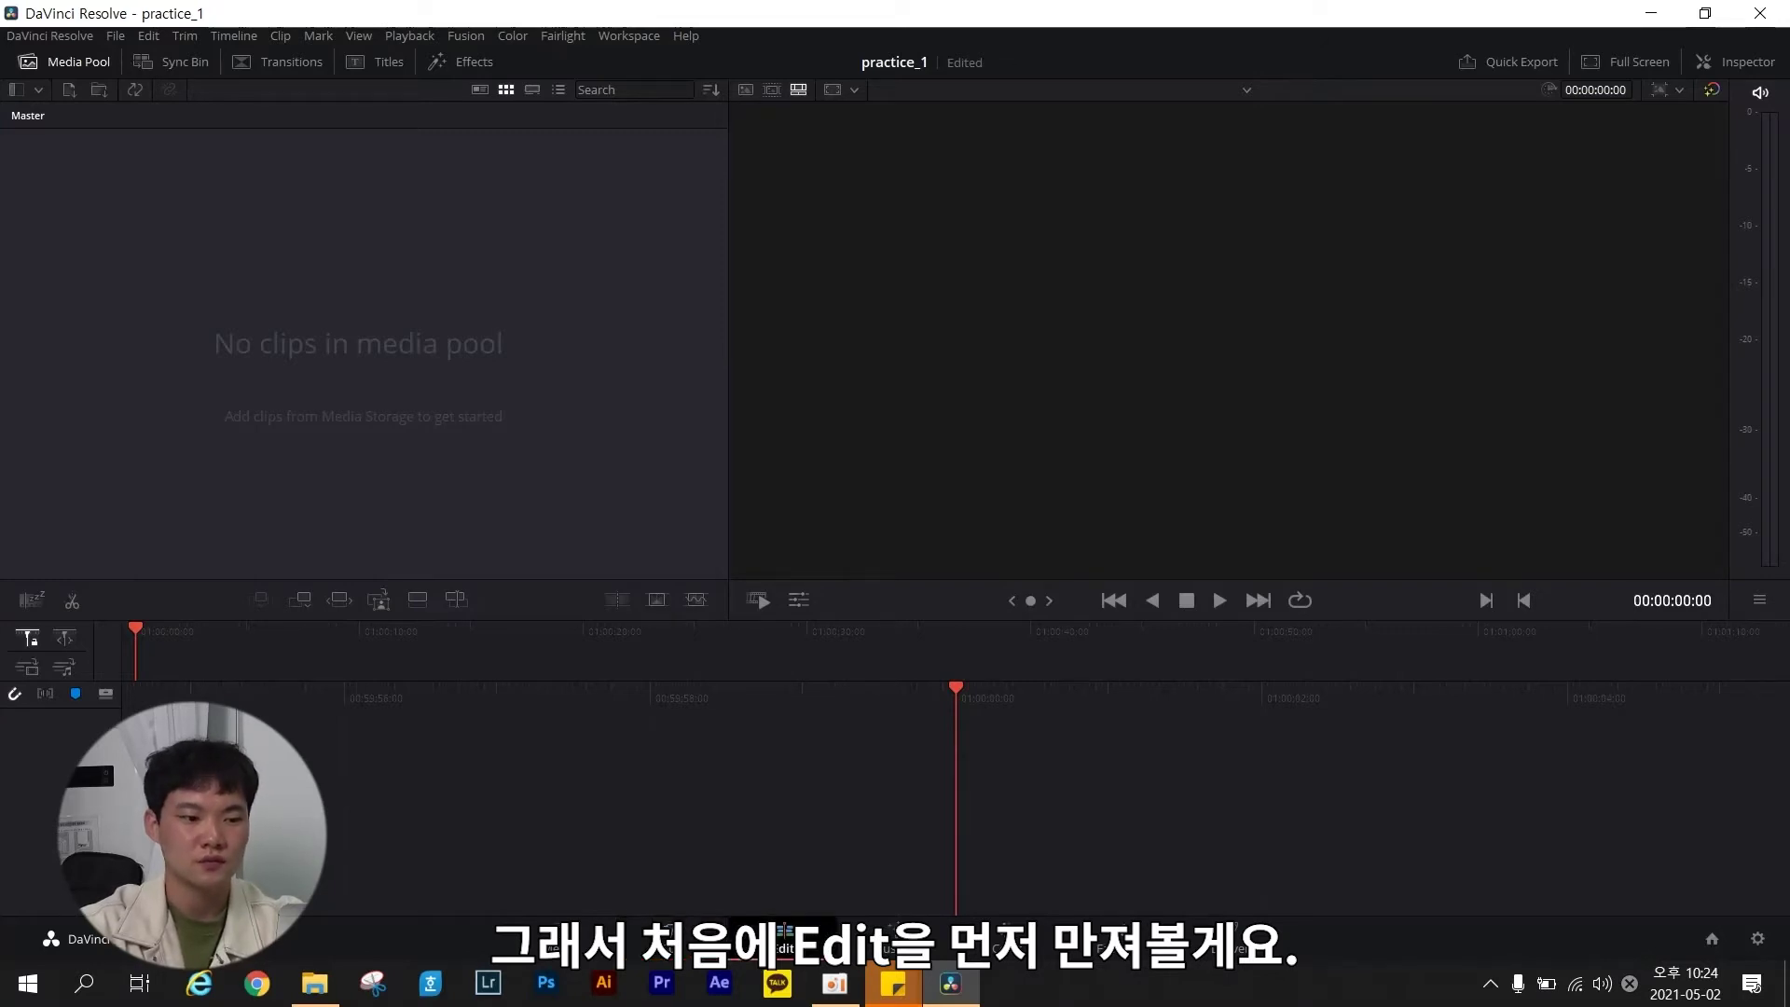
Switch to the Edit page and start a media import, browsing to the Source > 01. VIDEO > 촬영본 folder inside the desktop practice folder.
{"action": "left_click", "coordinate": [783, 937]}
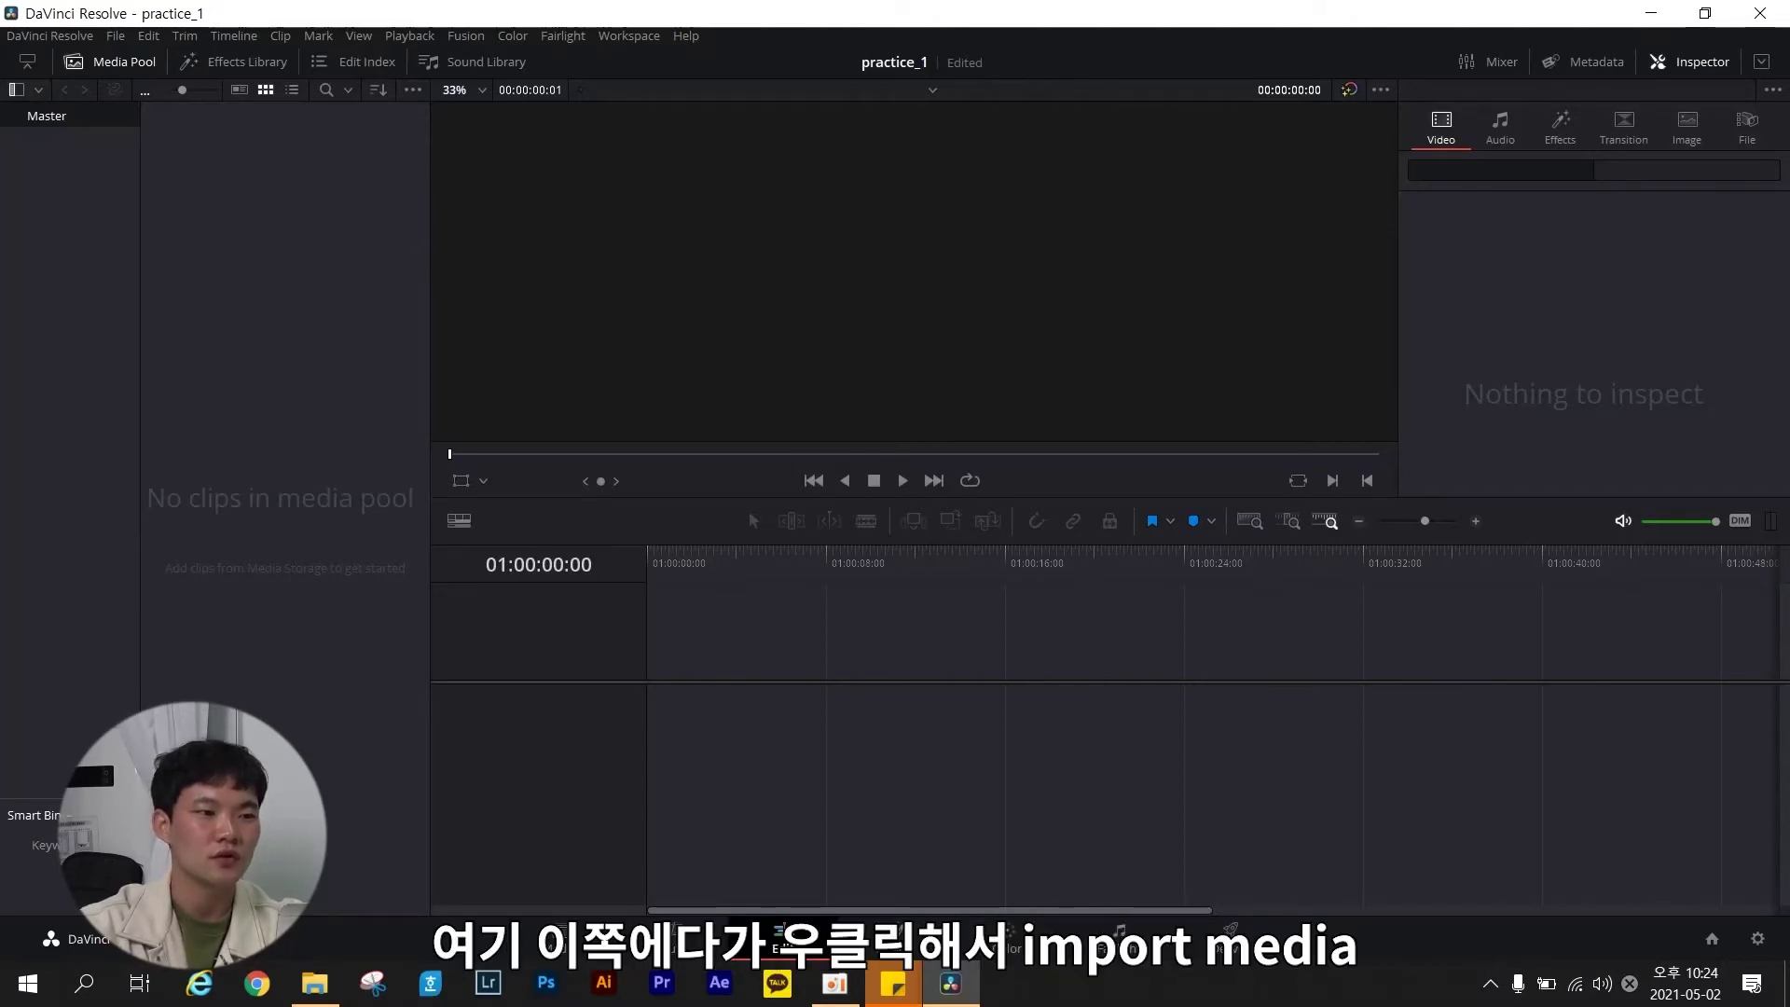
{"action": "right_click", "coordinate": [238, 220]}
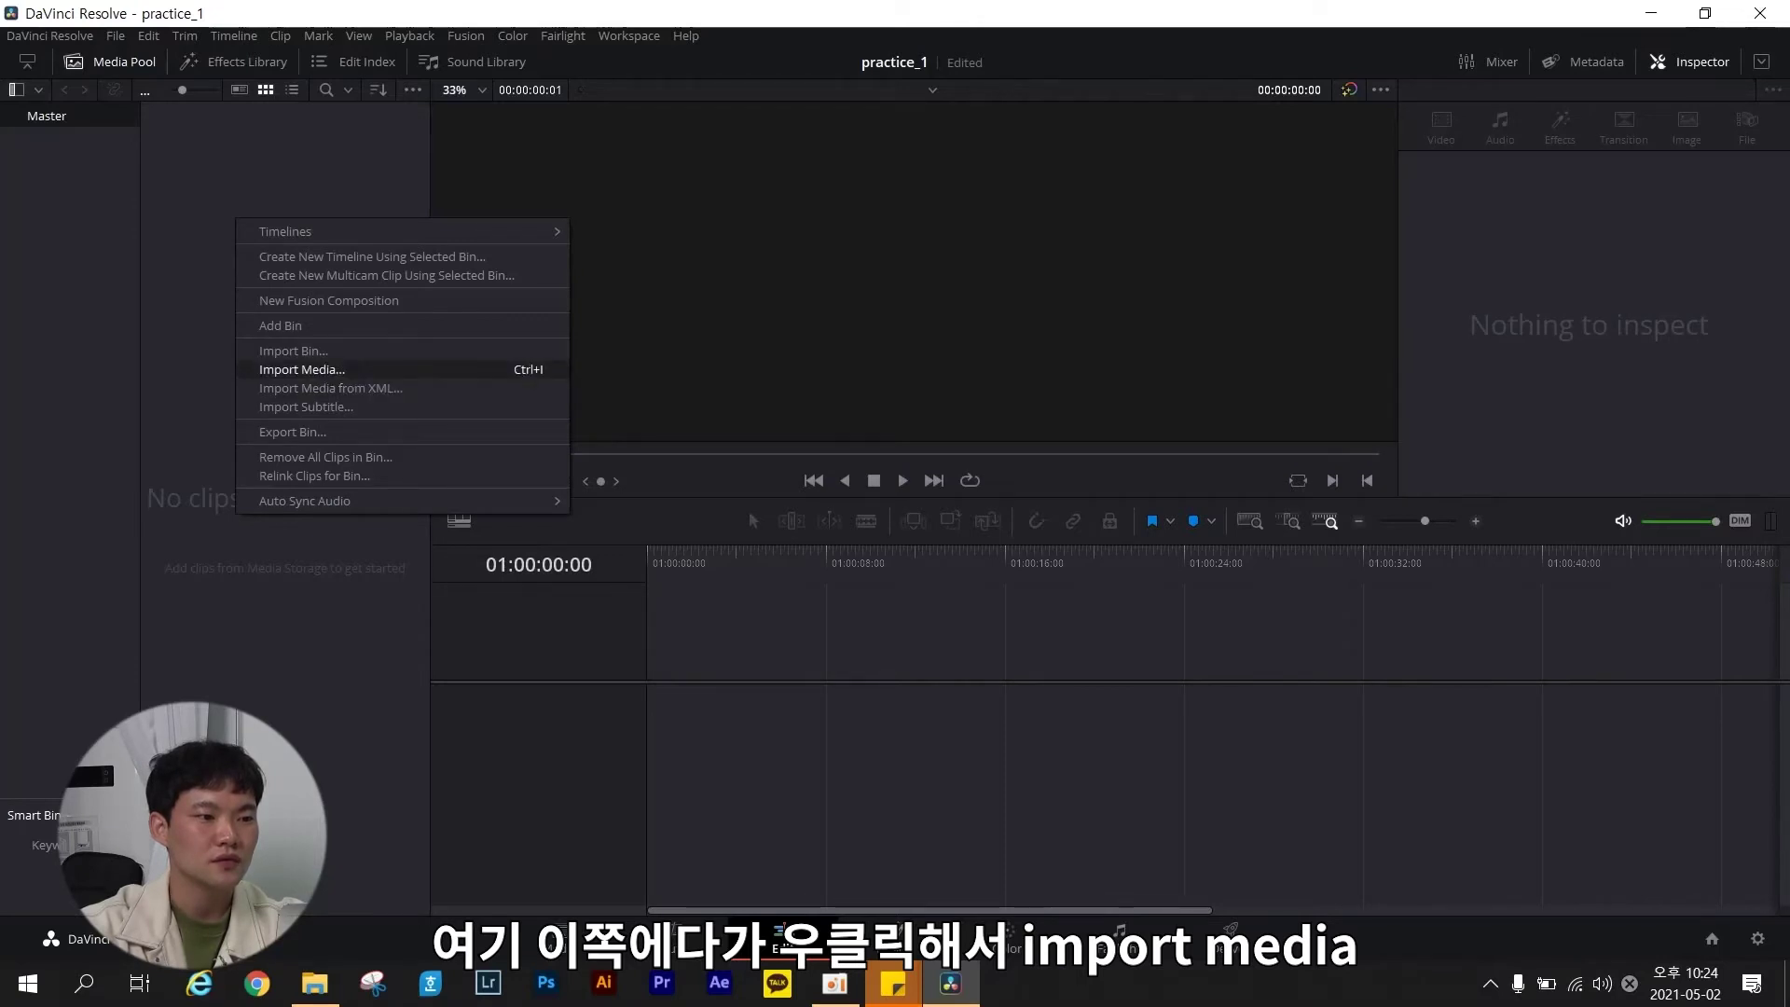
{"action": "left_click", "coordinate": [301, 369]}
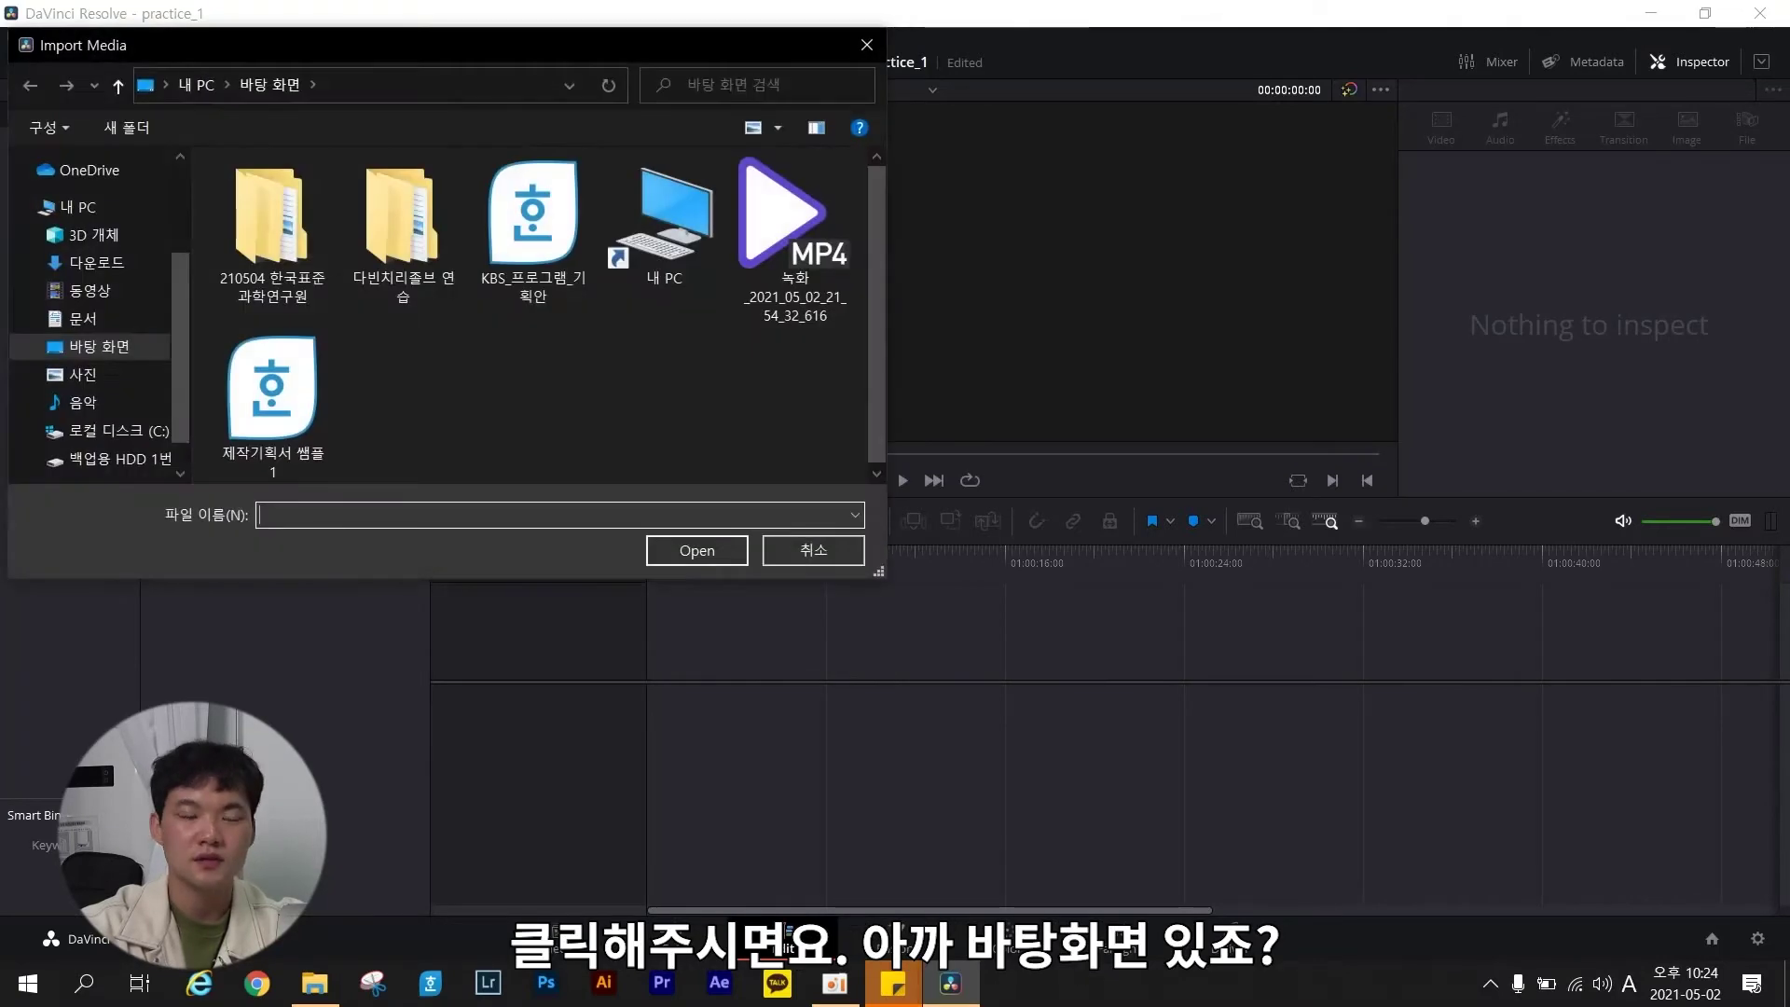
{"action": "left_click_drag", "start_coordinate": [392, 45], "coordinate": [412, 73]}
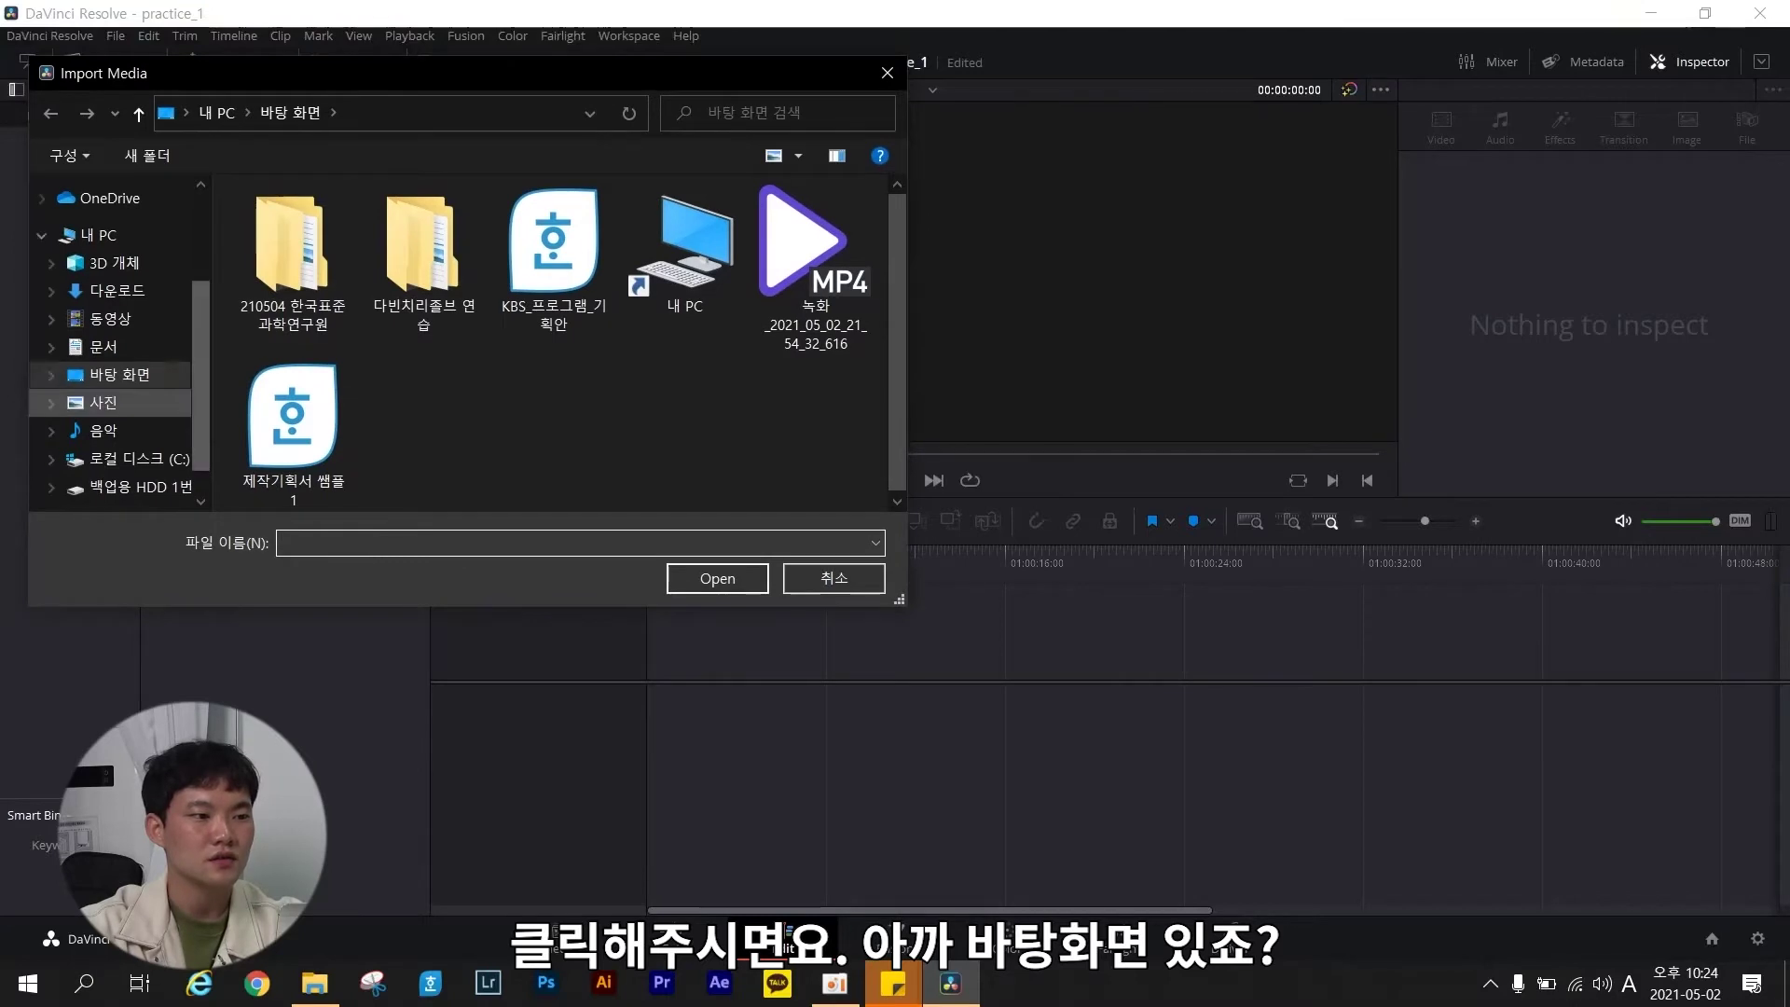
{"action": "double_click", "coordinate": [423, 252]}
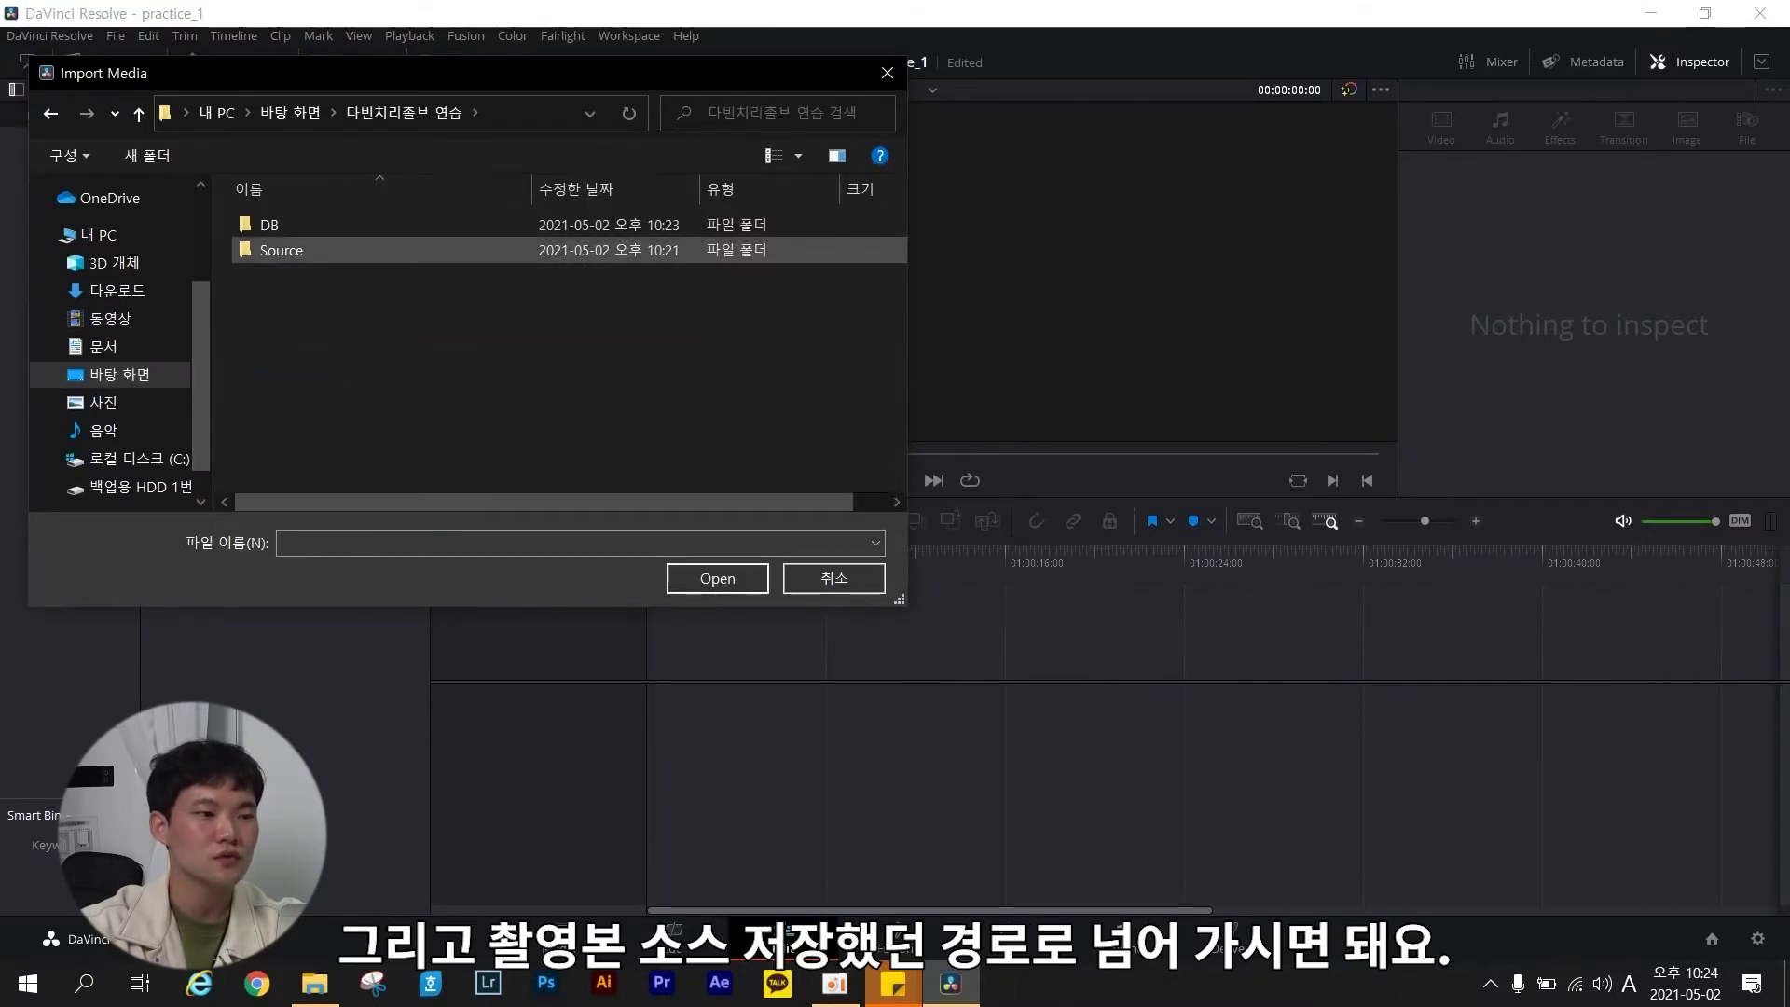
{"action": "double_click", "coordinate": [282, 250]}
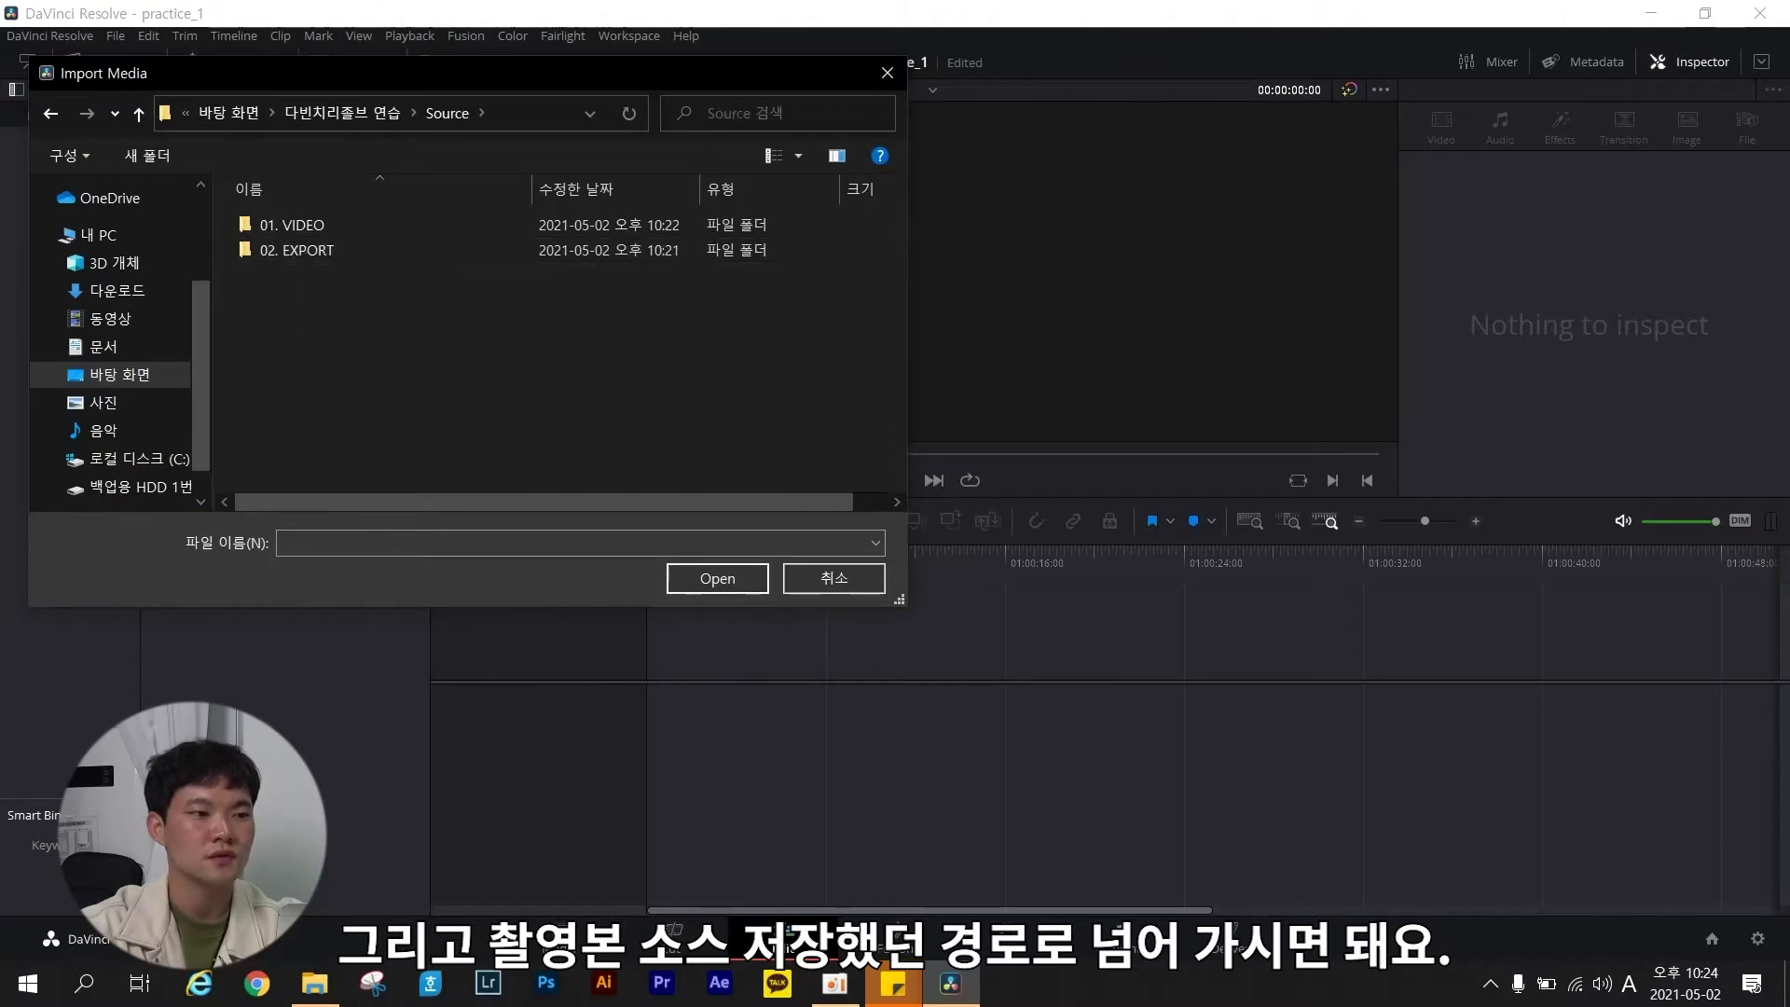
{"action": "double_click", "coordinate": [317, 225]}
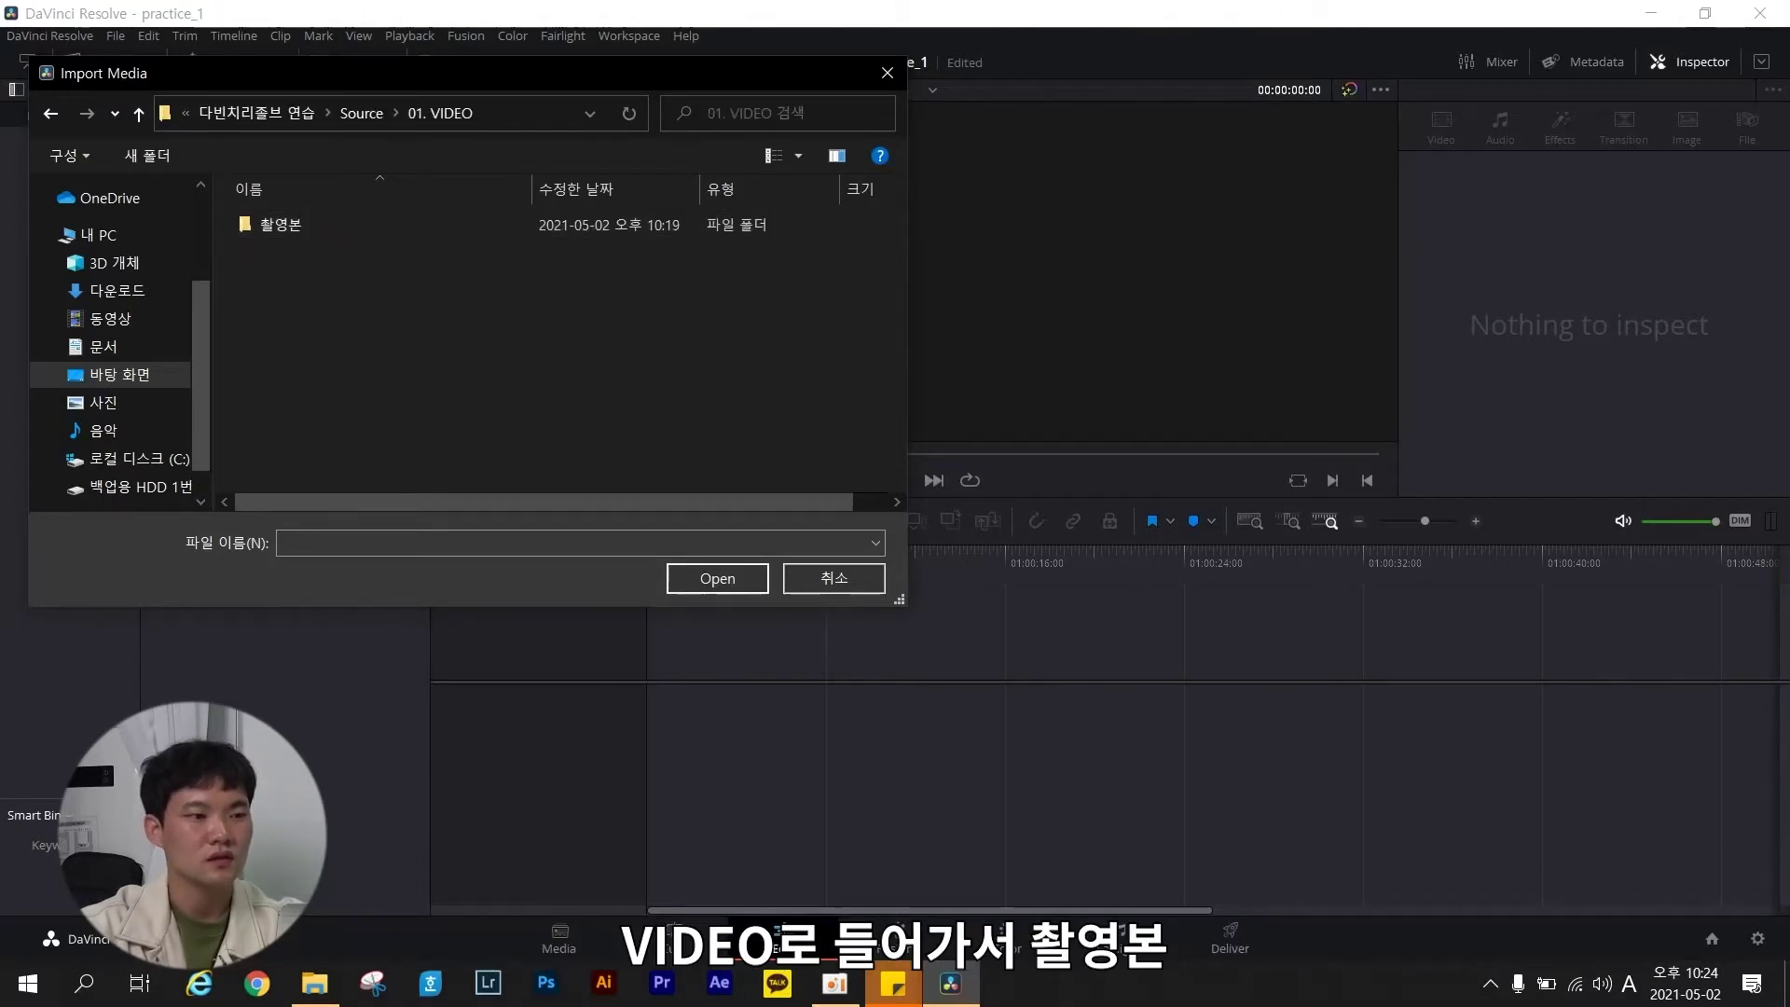
{"action": "double_click", "coordinate": [318, 225]}
Import video files 1 to 8 and change the project frame rate to match the clips.
{"action": "left_click", "coordinate": [292, 261]}
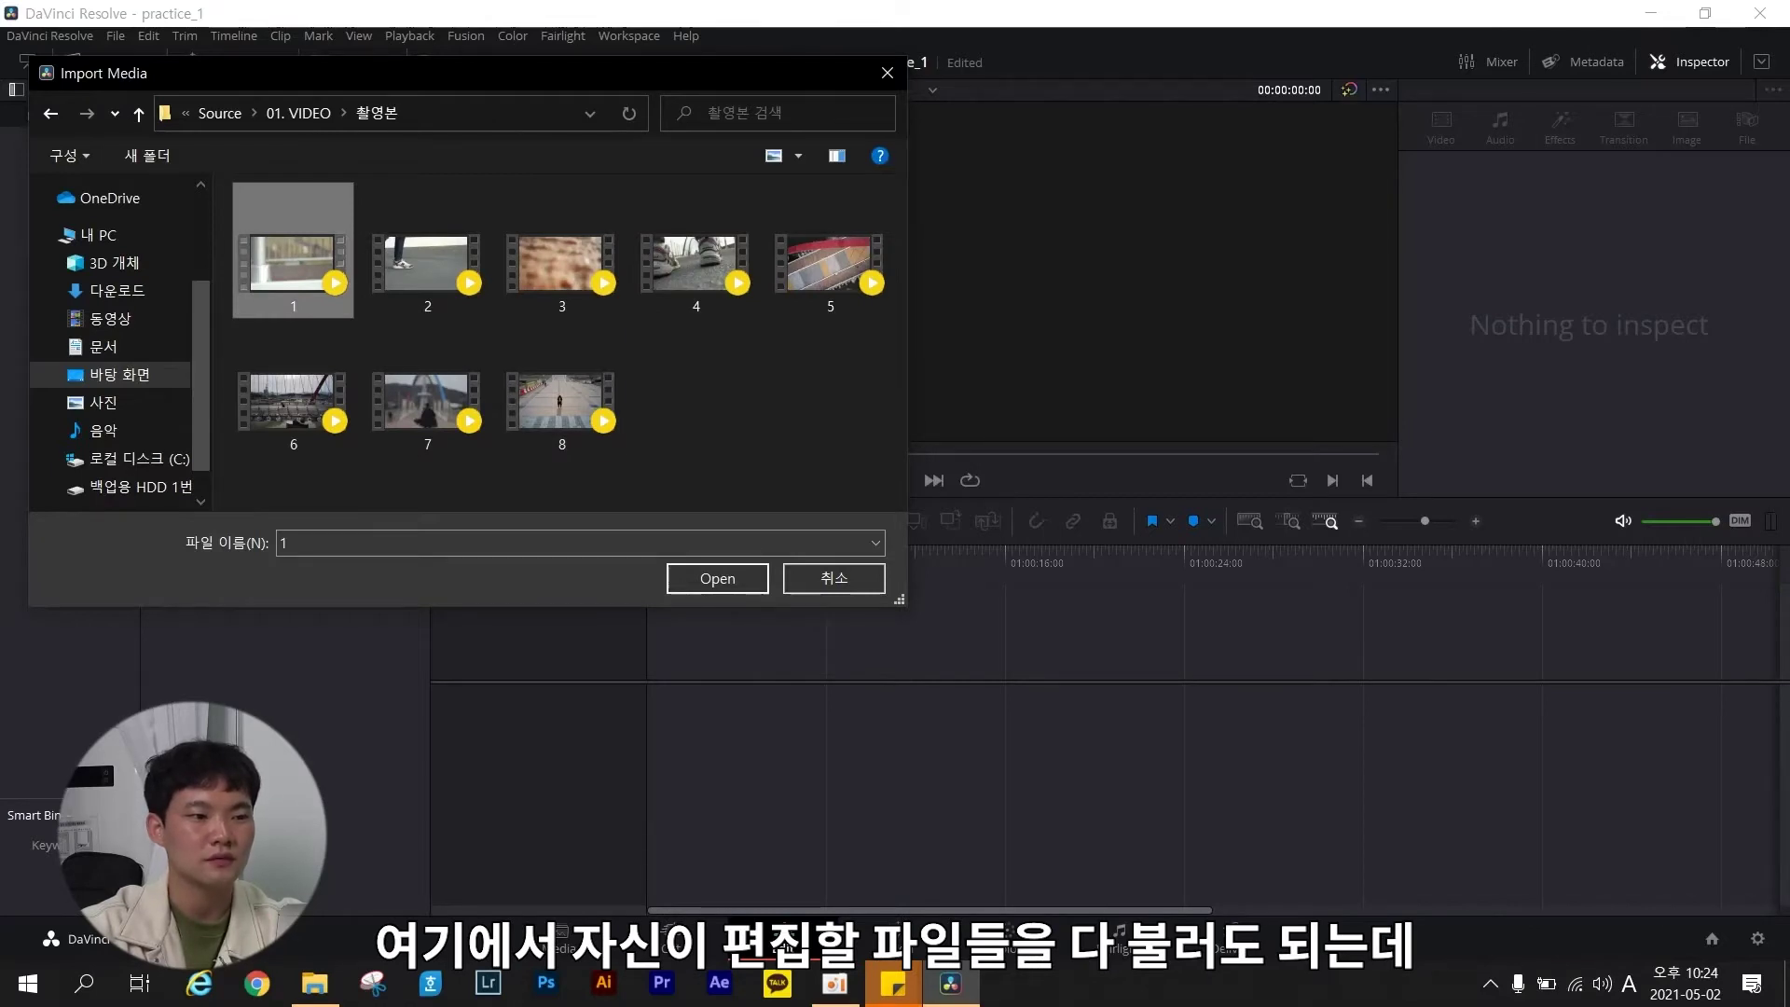
{"action": "left_click", "coordinate": [561, 401], "text": "shift"}
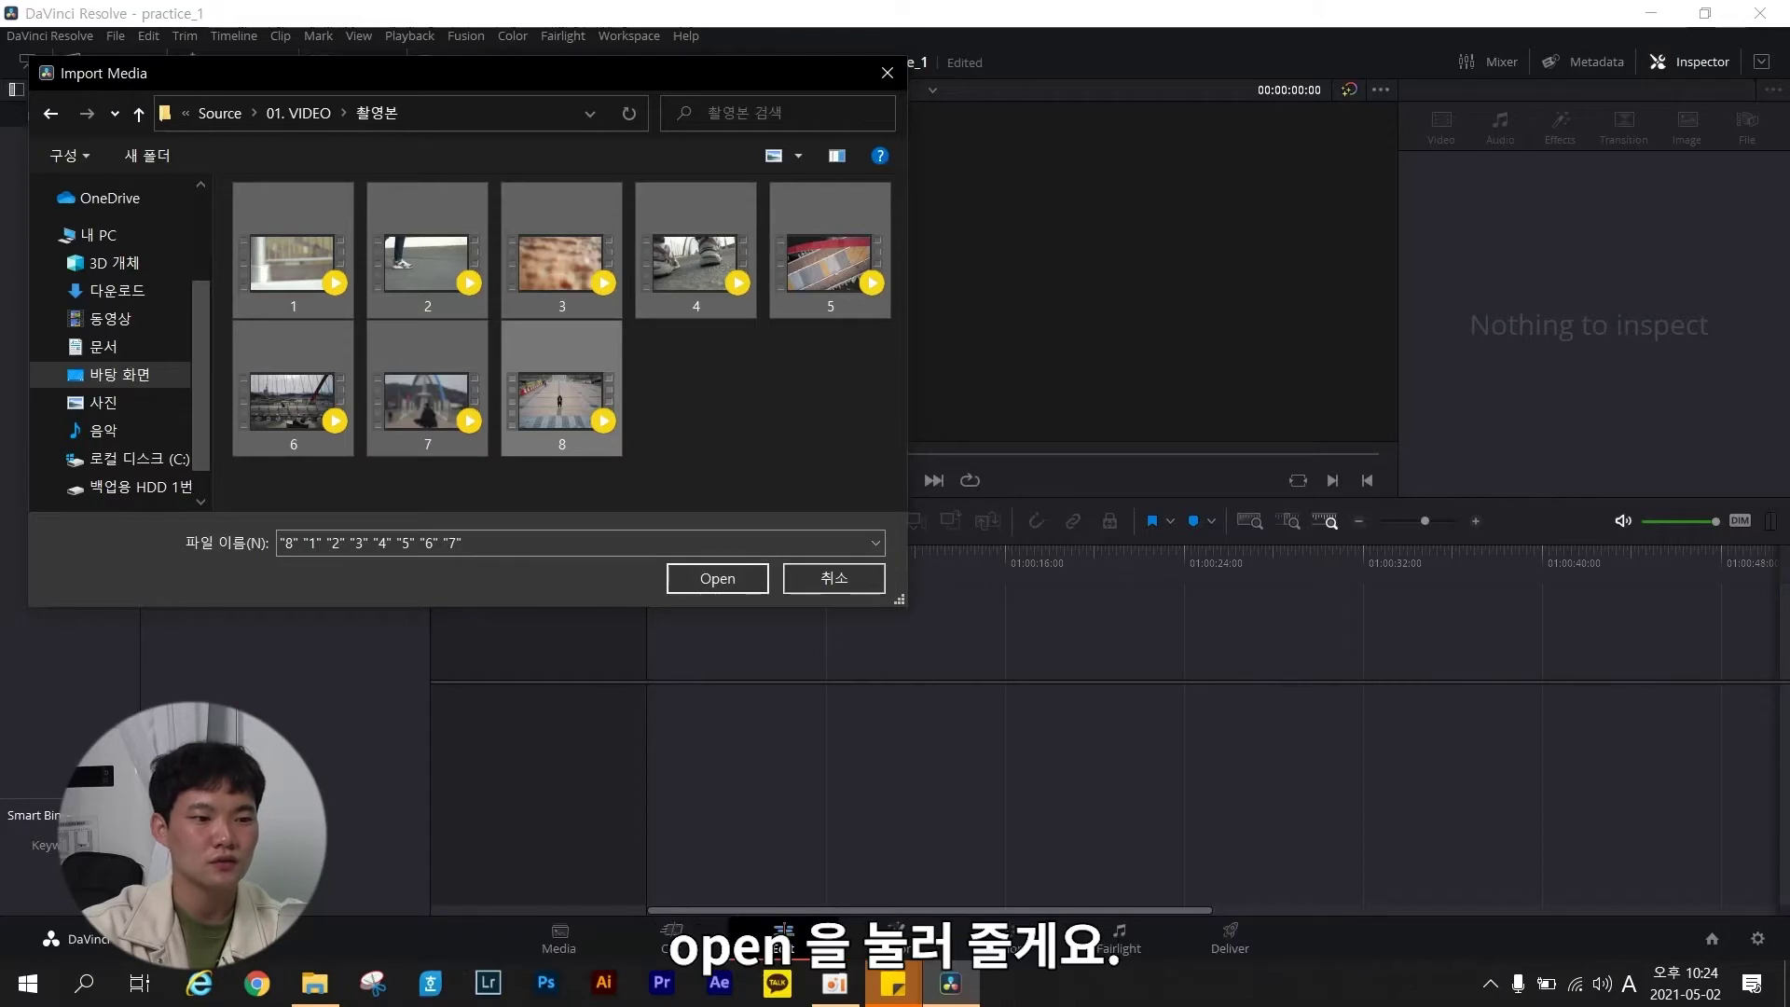
{"action": "left_click", "coordinate": [717, 579]}
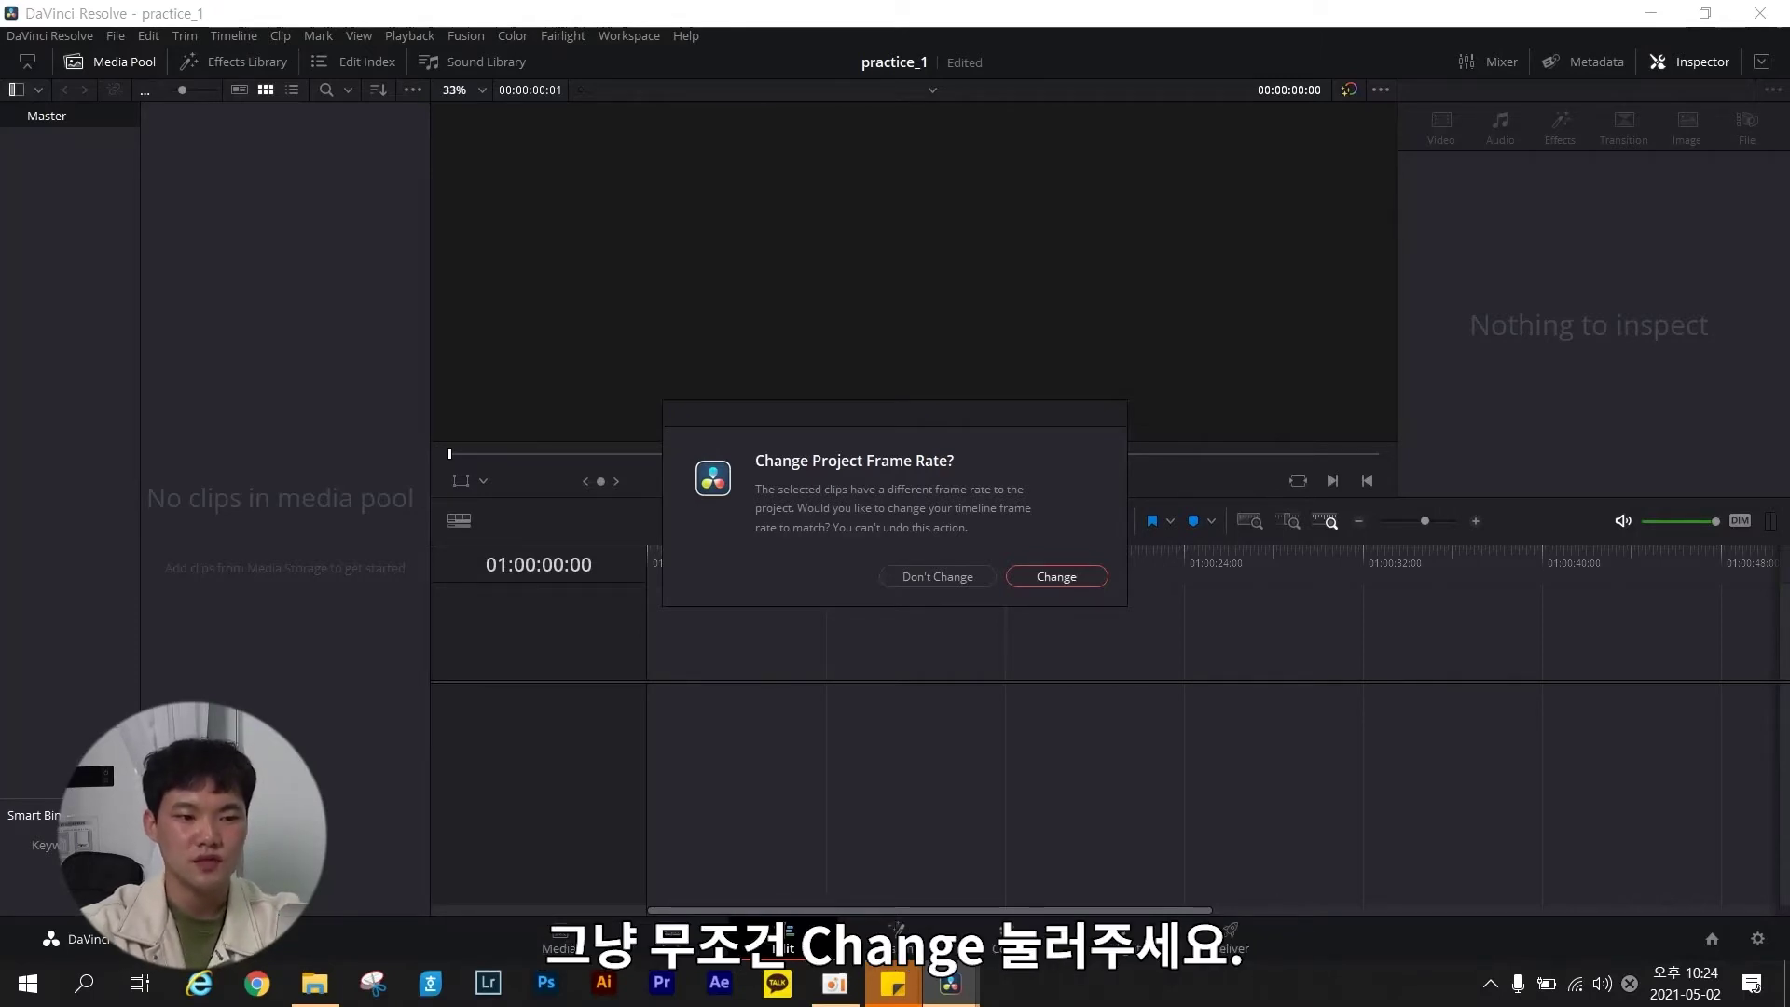
{"action": "left_click", "coordinate": [1056, 576]}
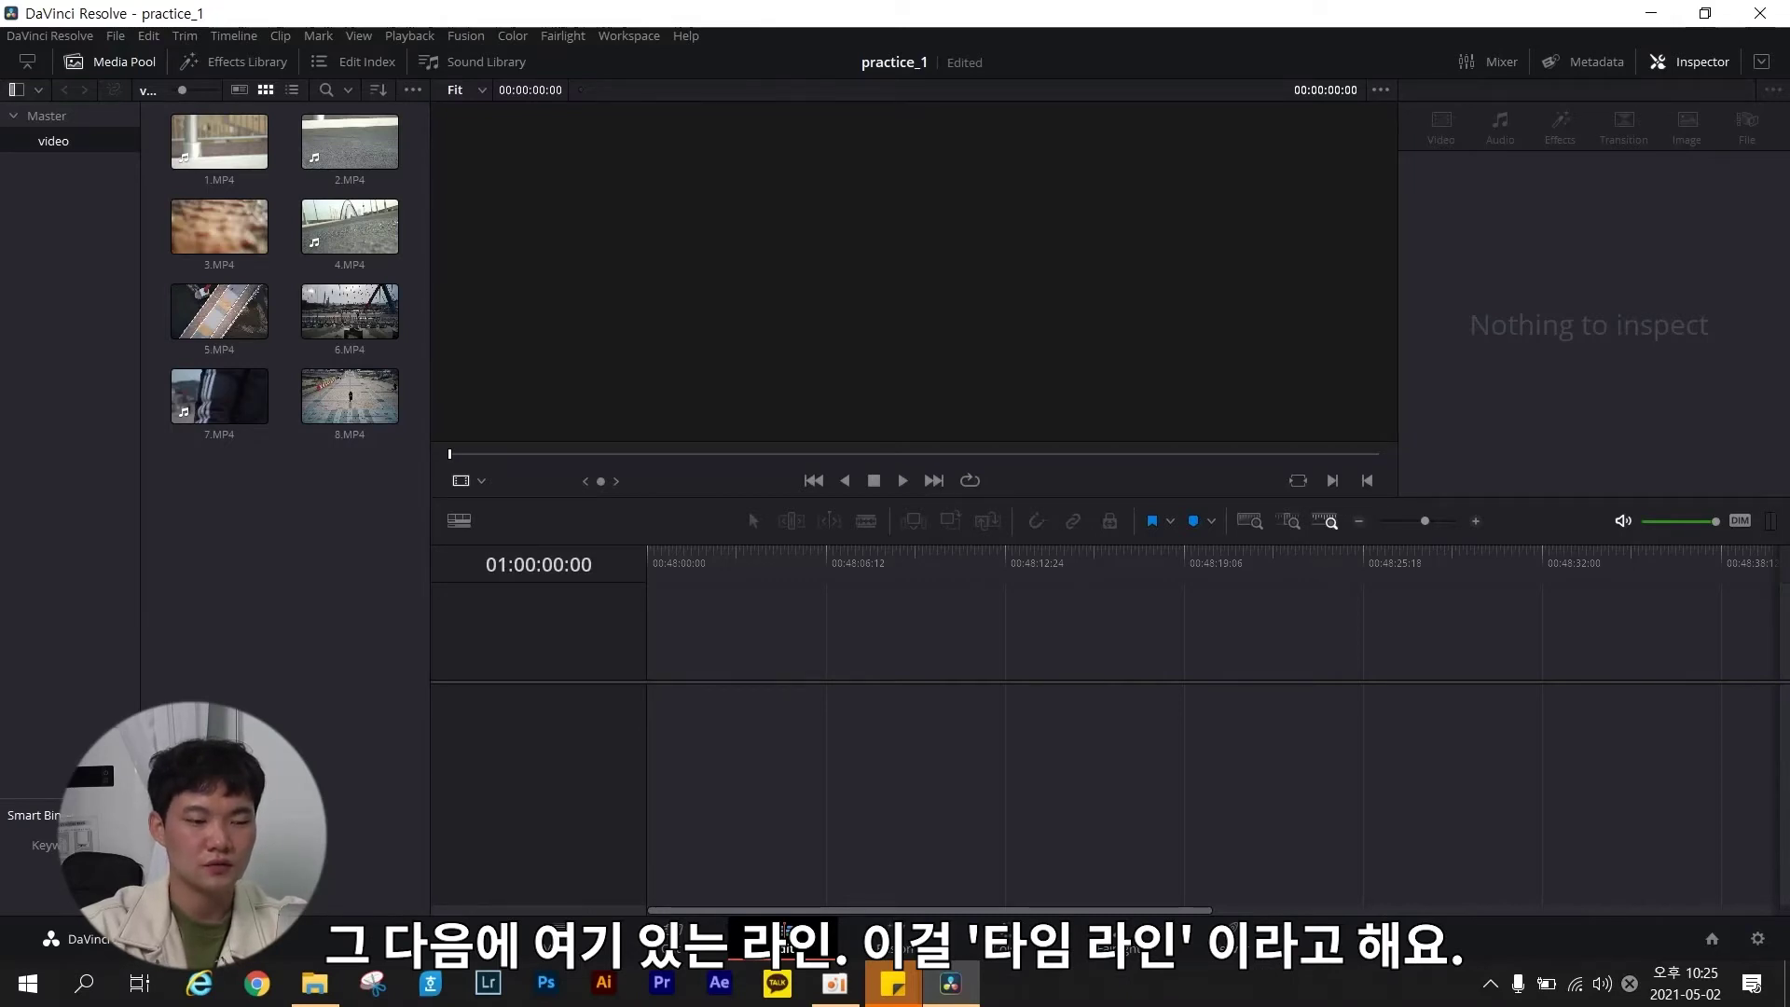
Add 1.MP4 from the media pool to the start of the empty timeline and check its video and audio parts.
{"action": "left_click", "coordinate": [219, 142]}
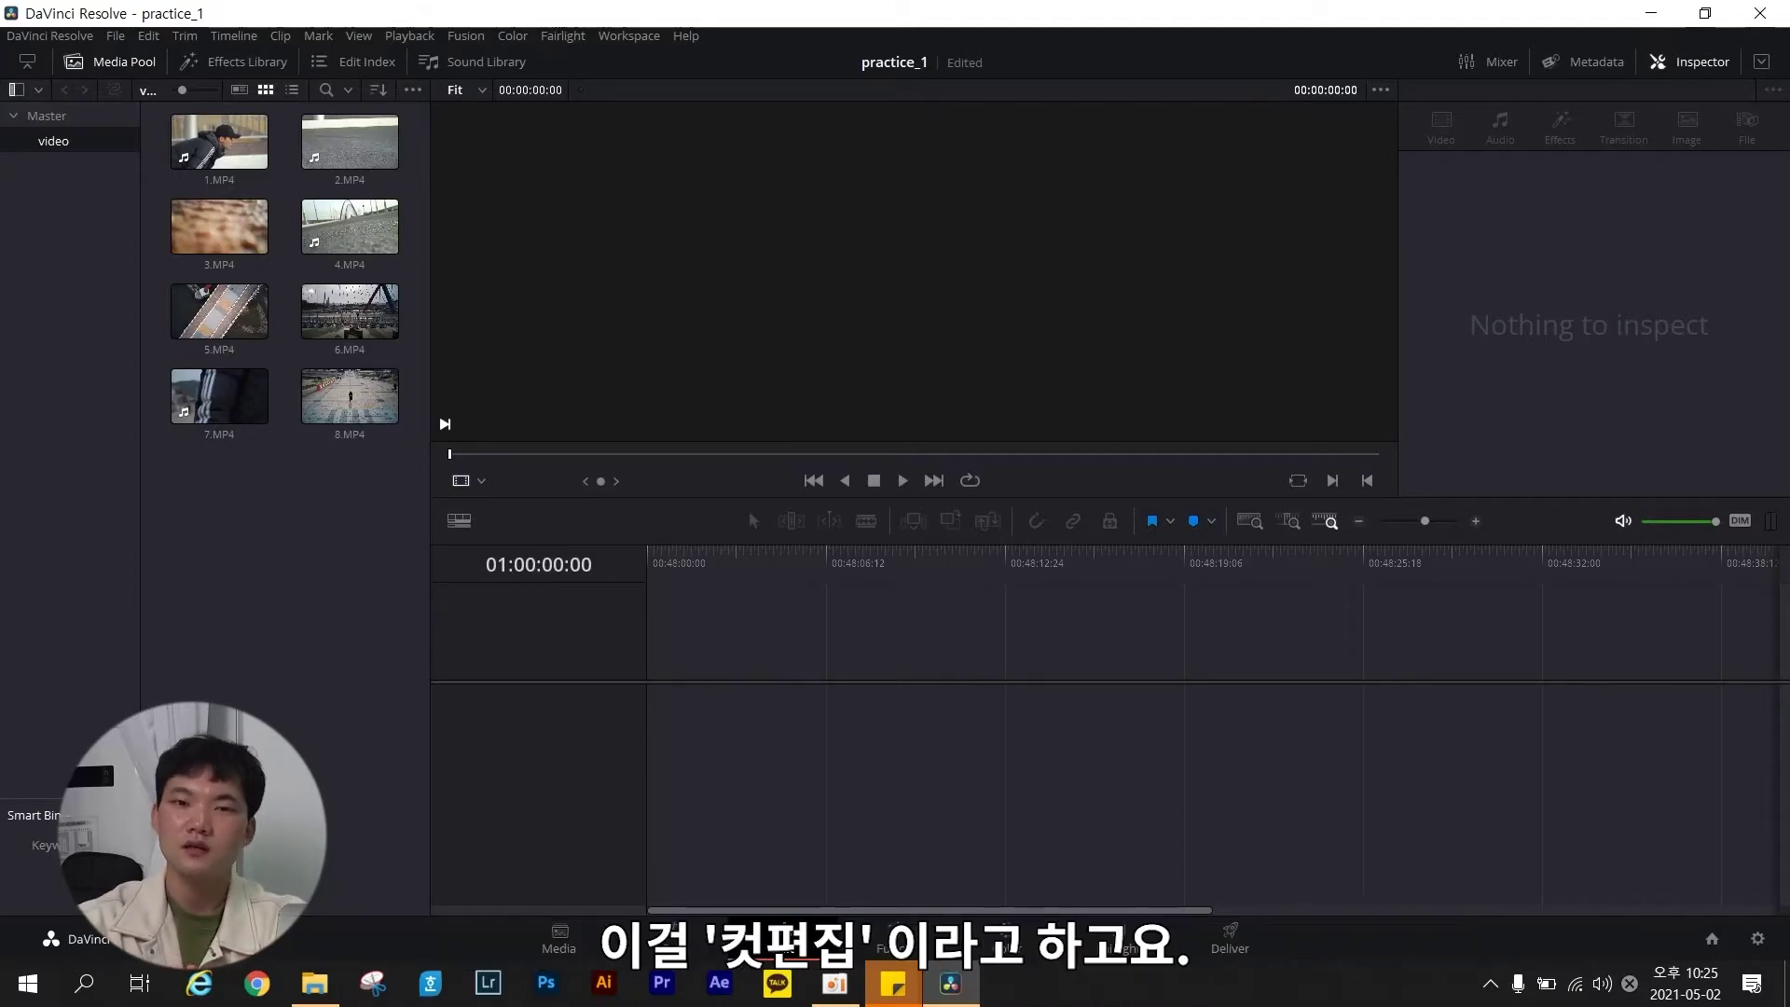
{"action": "left_click_drag", "start_coordinate": [219, 142], "coordinate": [657, 694]}
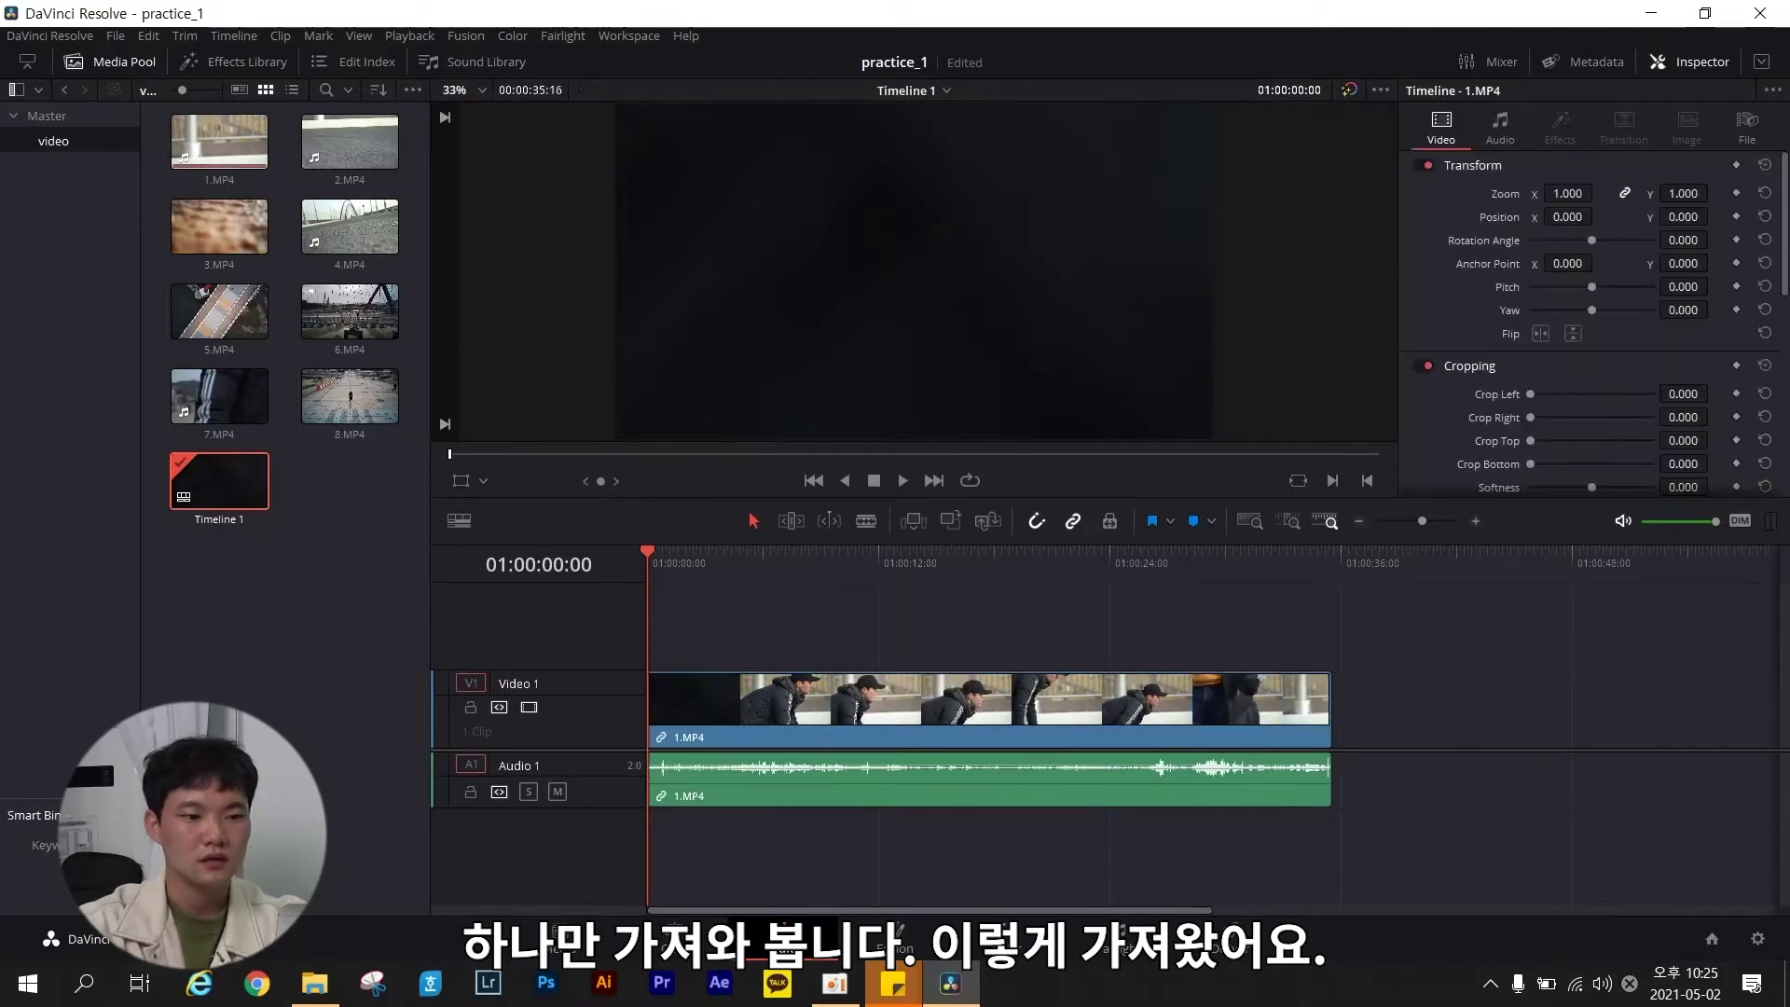
{"action": "left_click", "coordinate": [796, 785]}
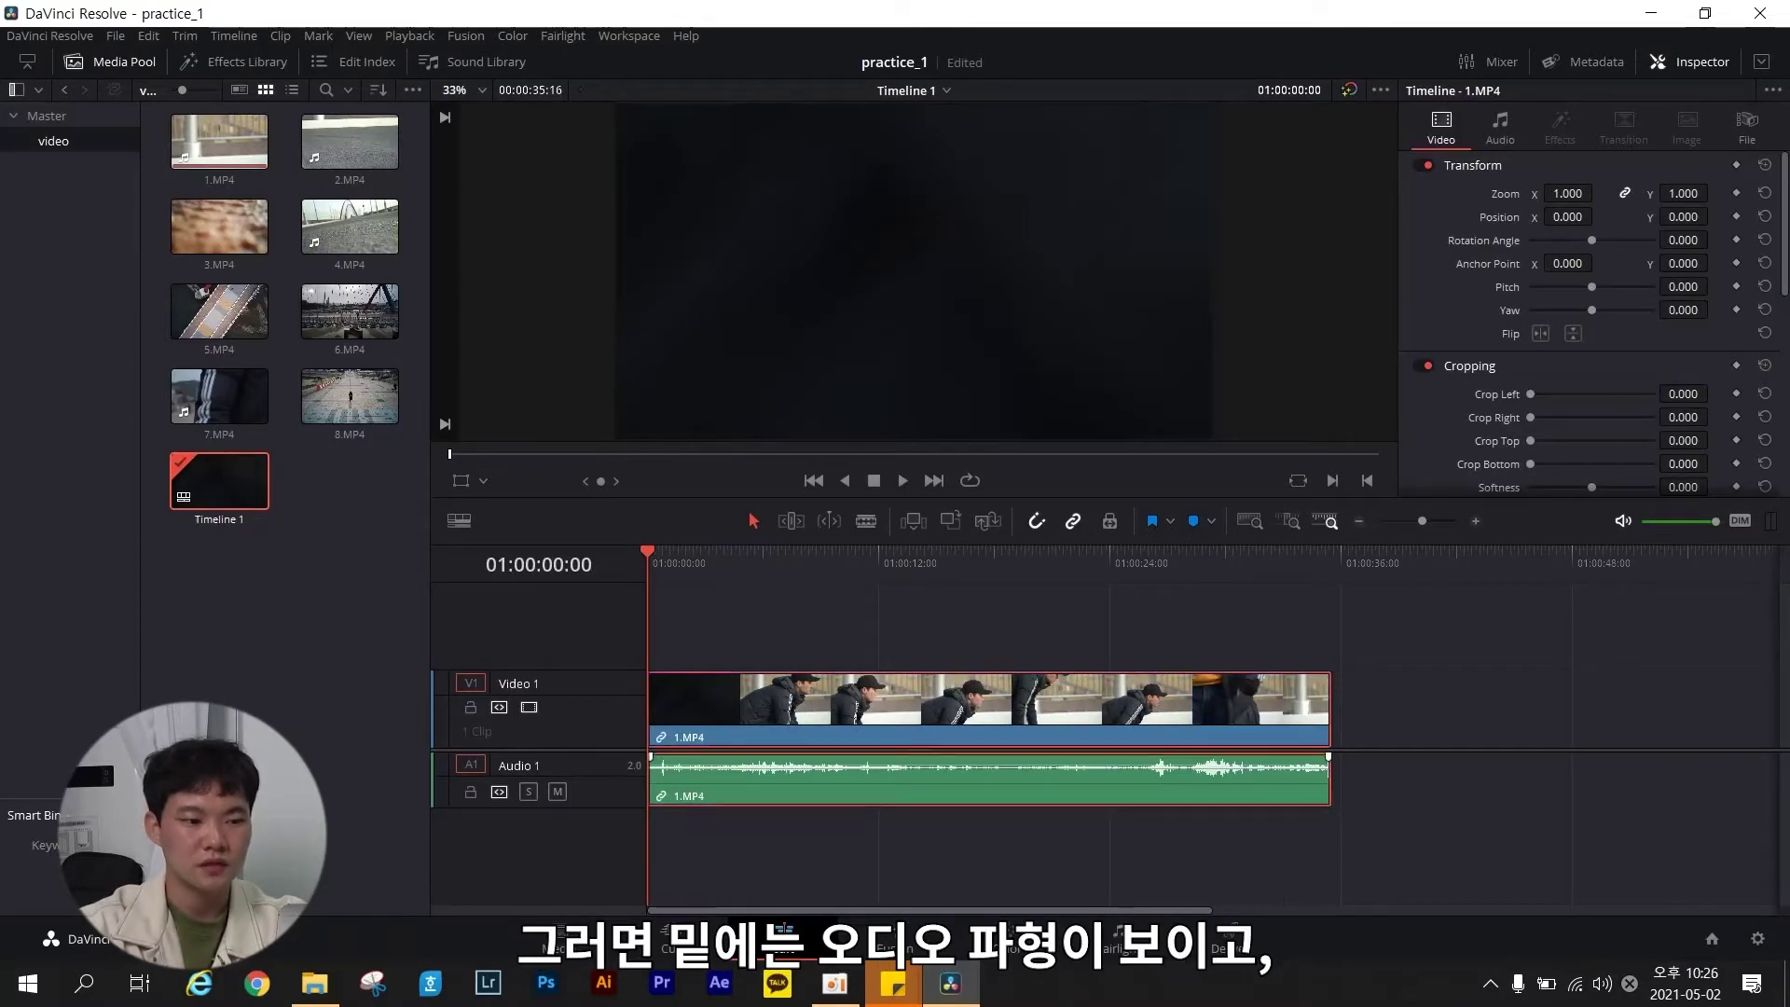
{"action": "left_click", "coordinate": [796, 852]}
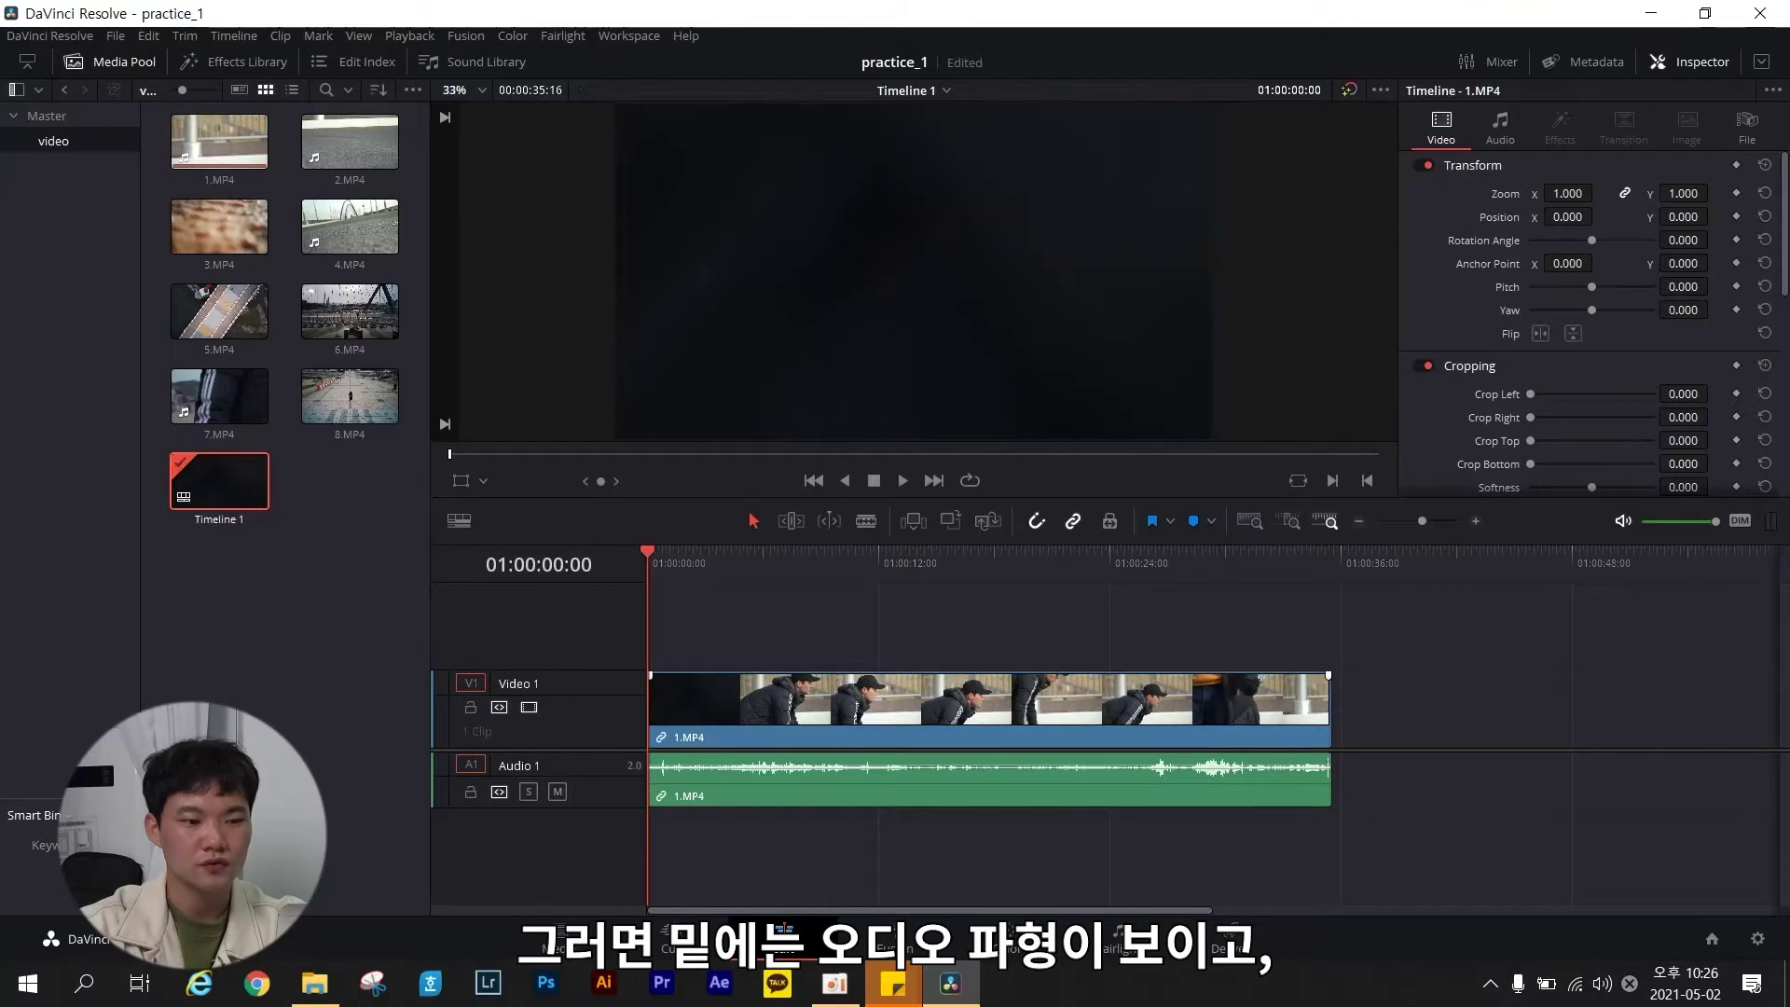
{"action": "left_click", "coordinate": [793, 711]}
Play the 1.MP4 clip from the timeline start, then replay it from 01:00:05:00 to review the footage.
{"action": "left_click_drag", "start_coordinate": [756, 560], "coordinate": [648, 555]}
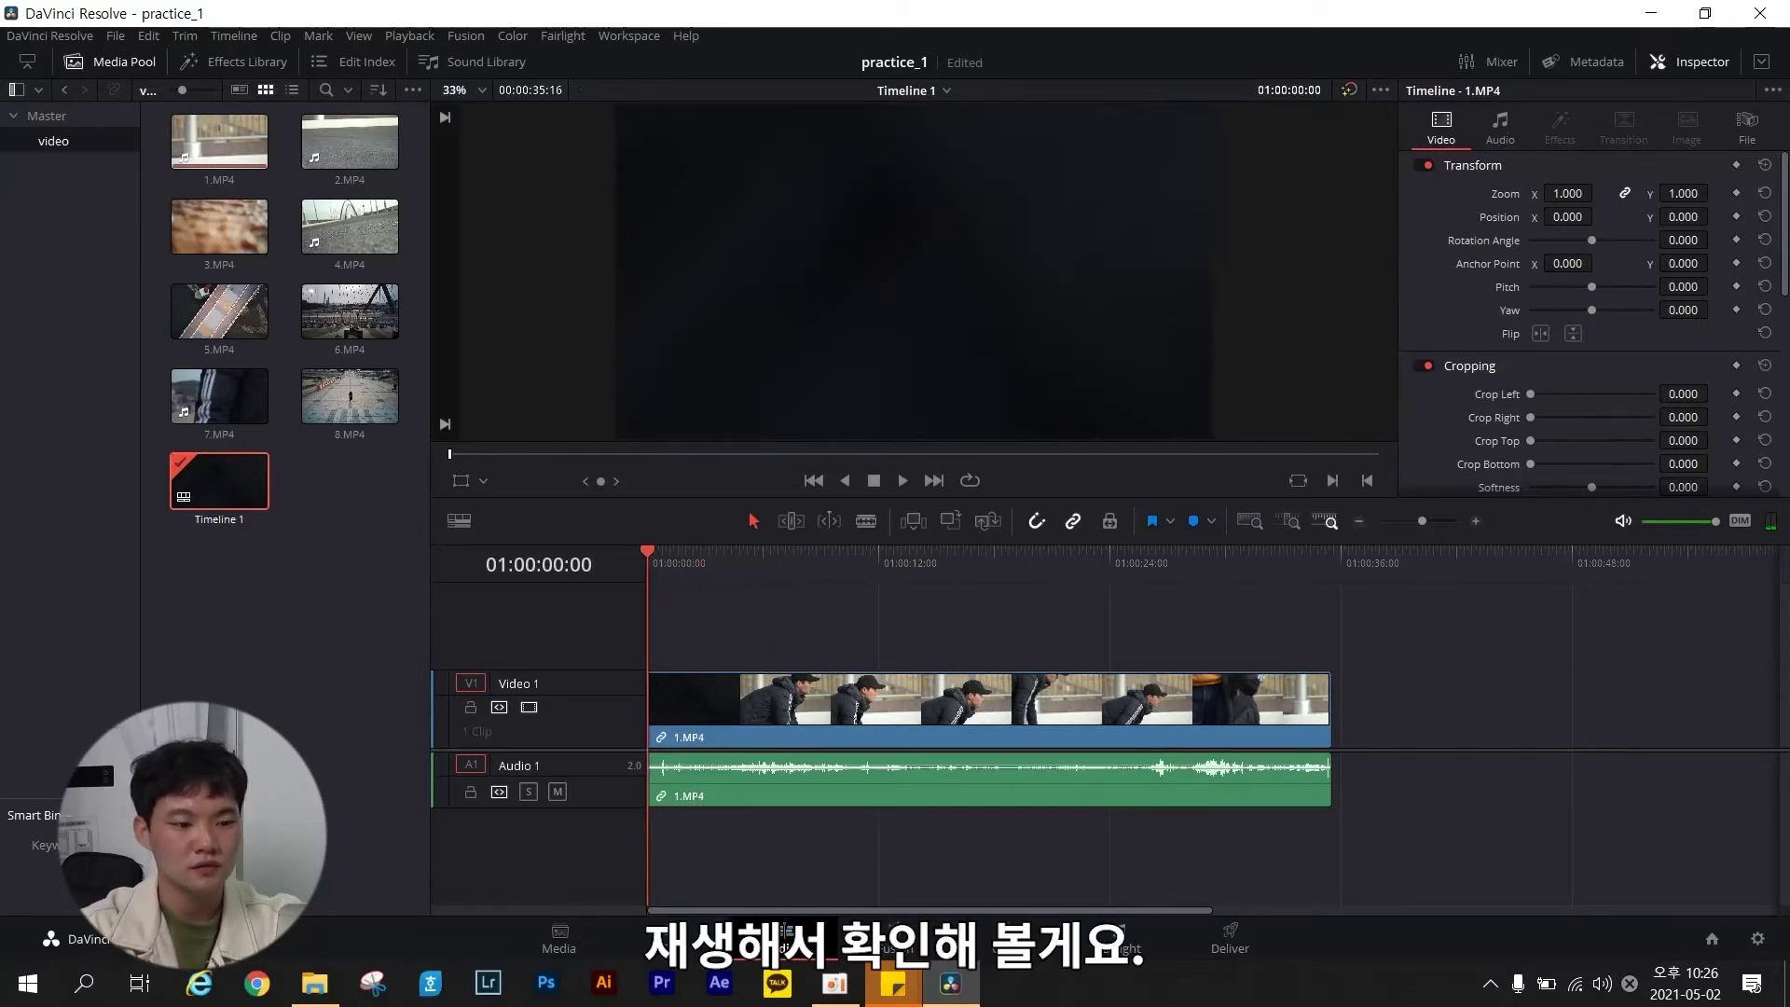
{"action": "key", "text": "space"}
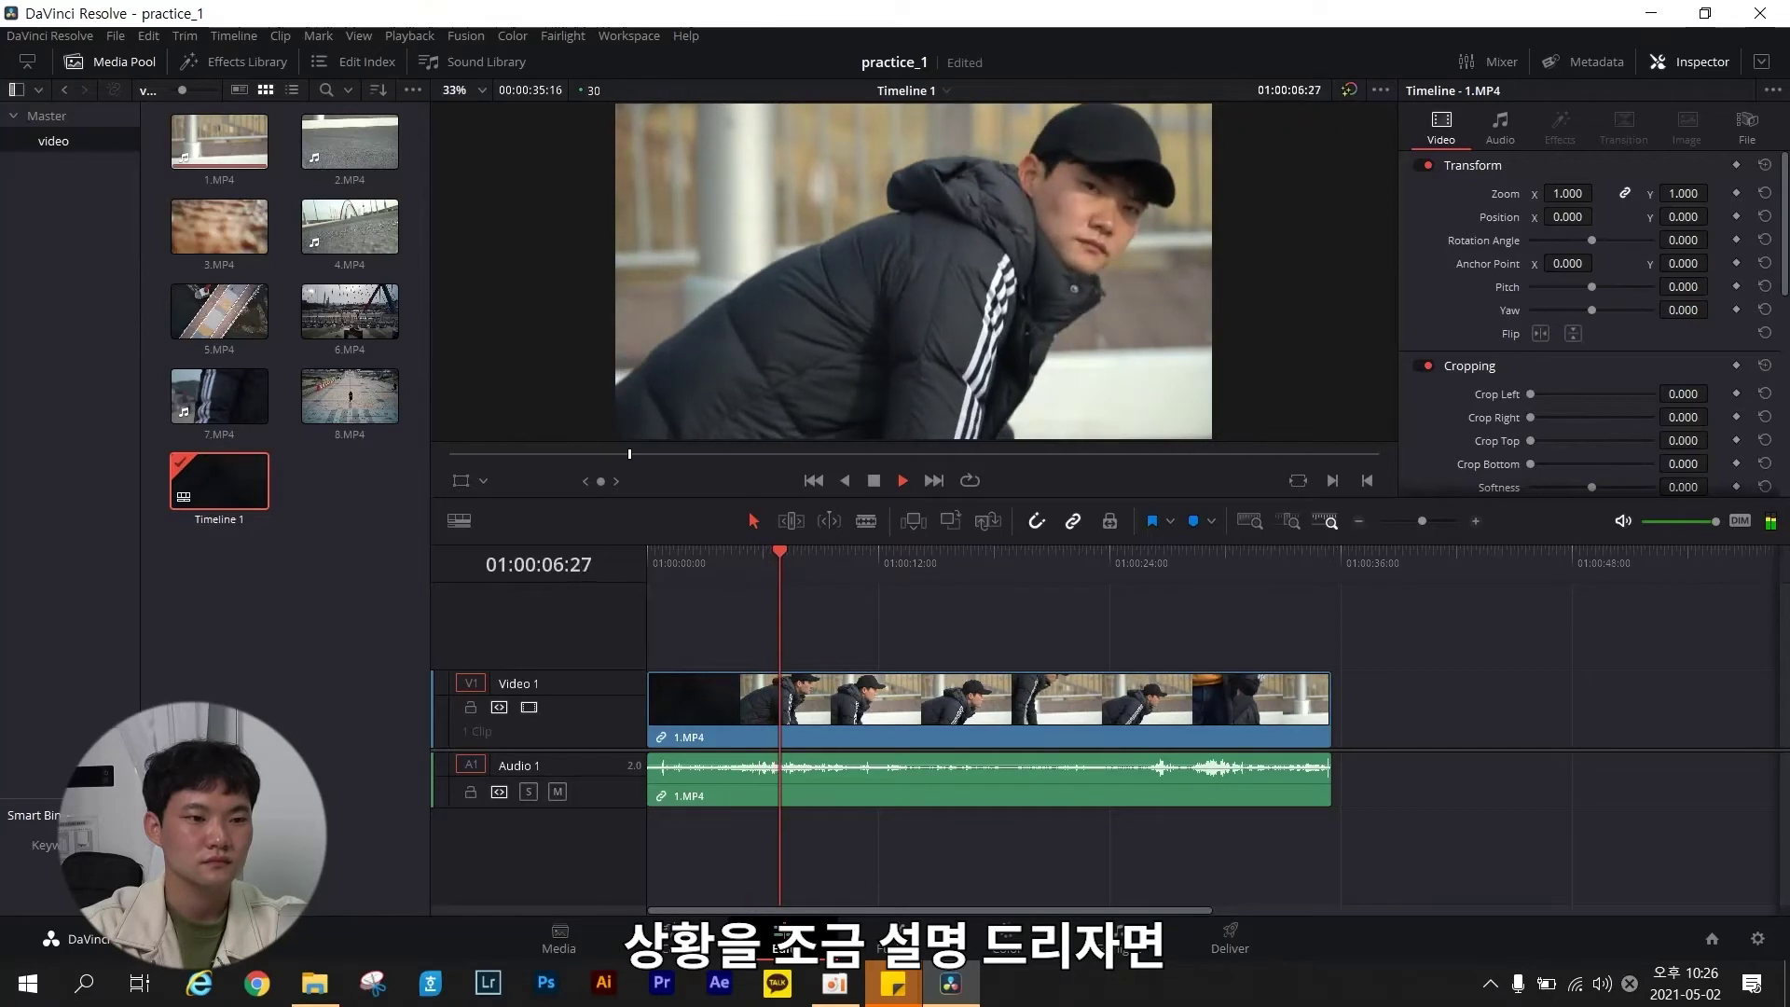
{"action": "key", "text": "space"}
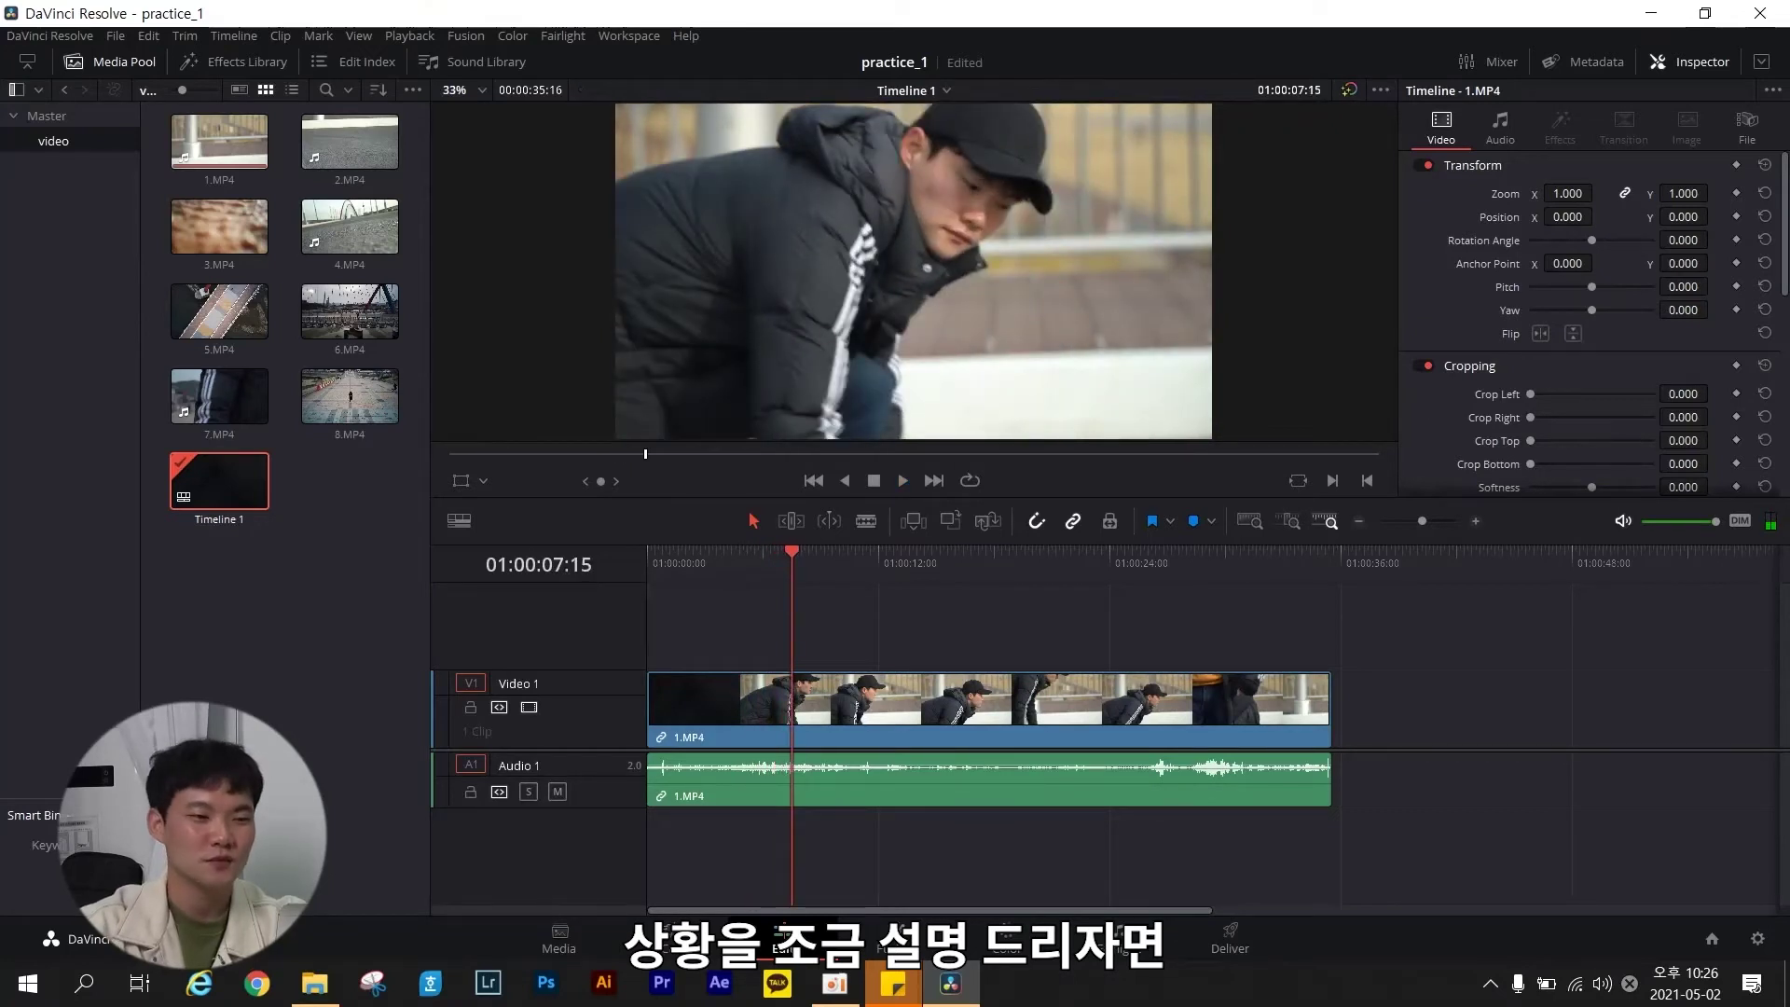
{"action": "left_click", "coordinate": [744, 554]}
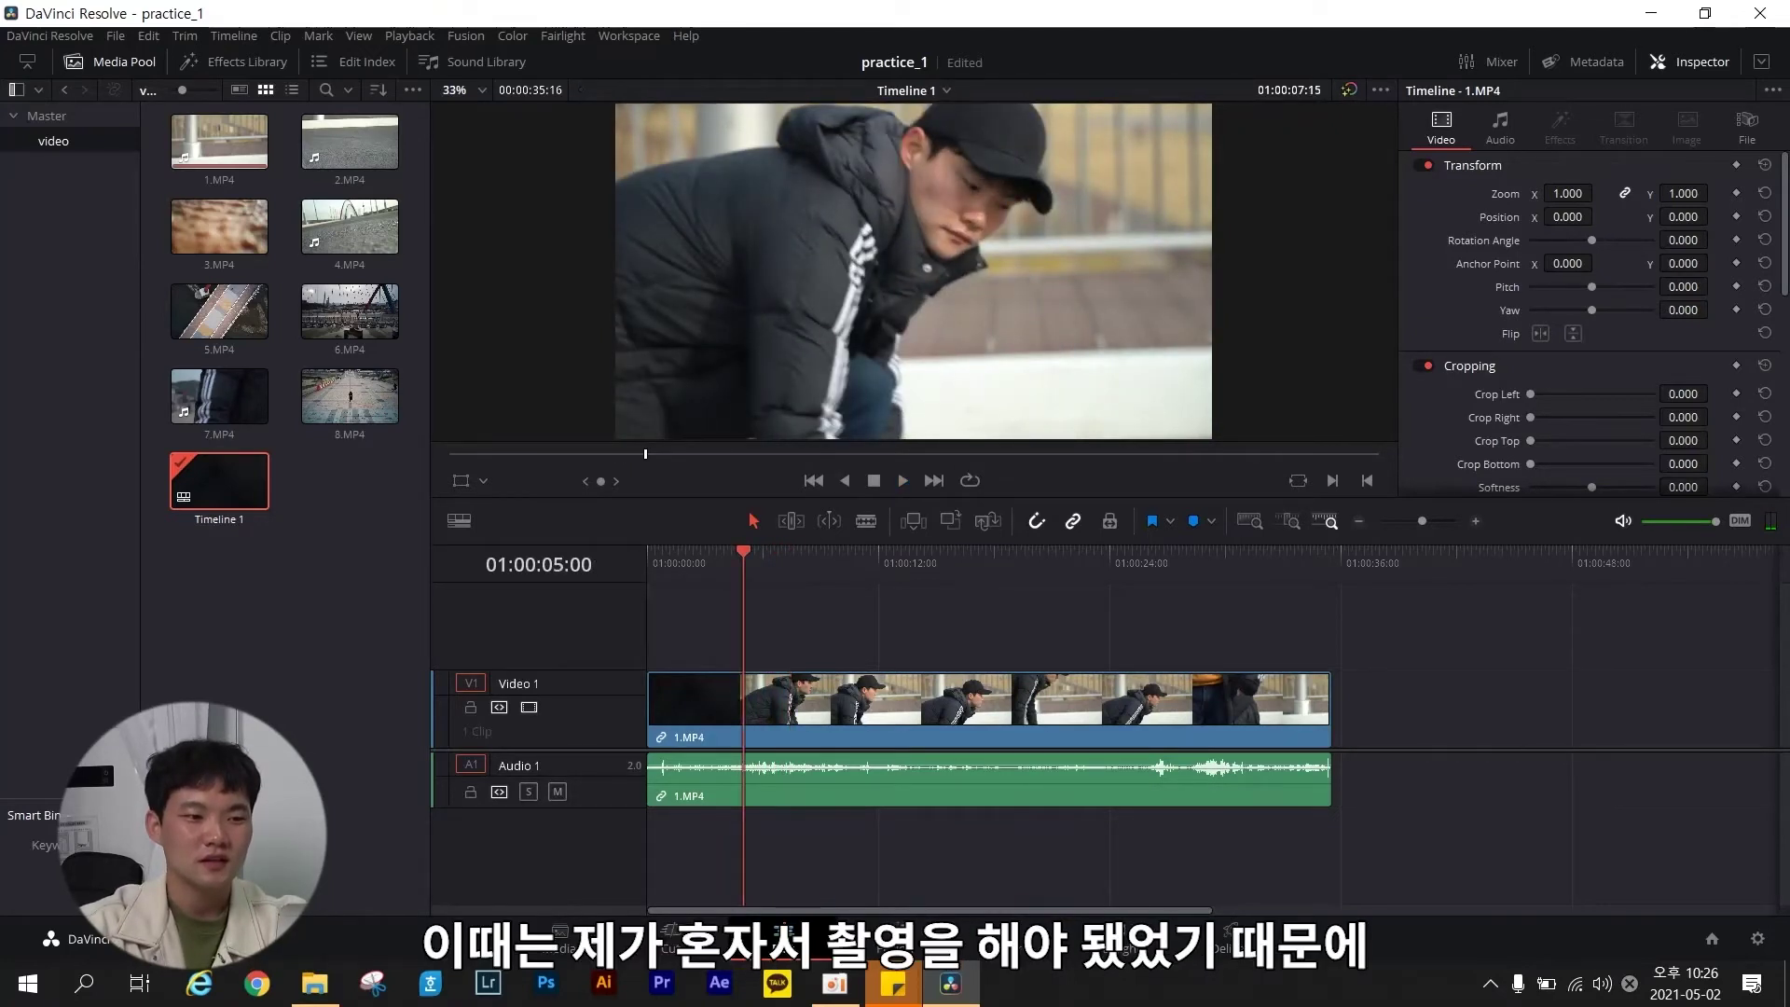
{"action": "key", "text": "space"}
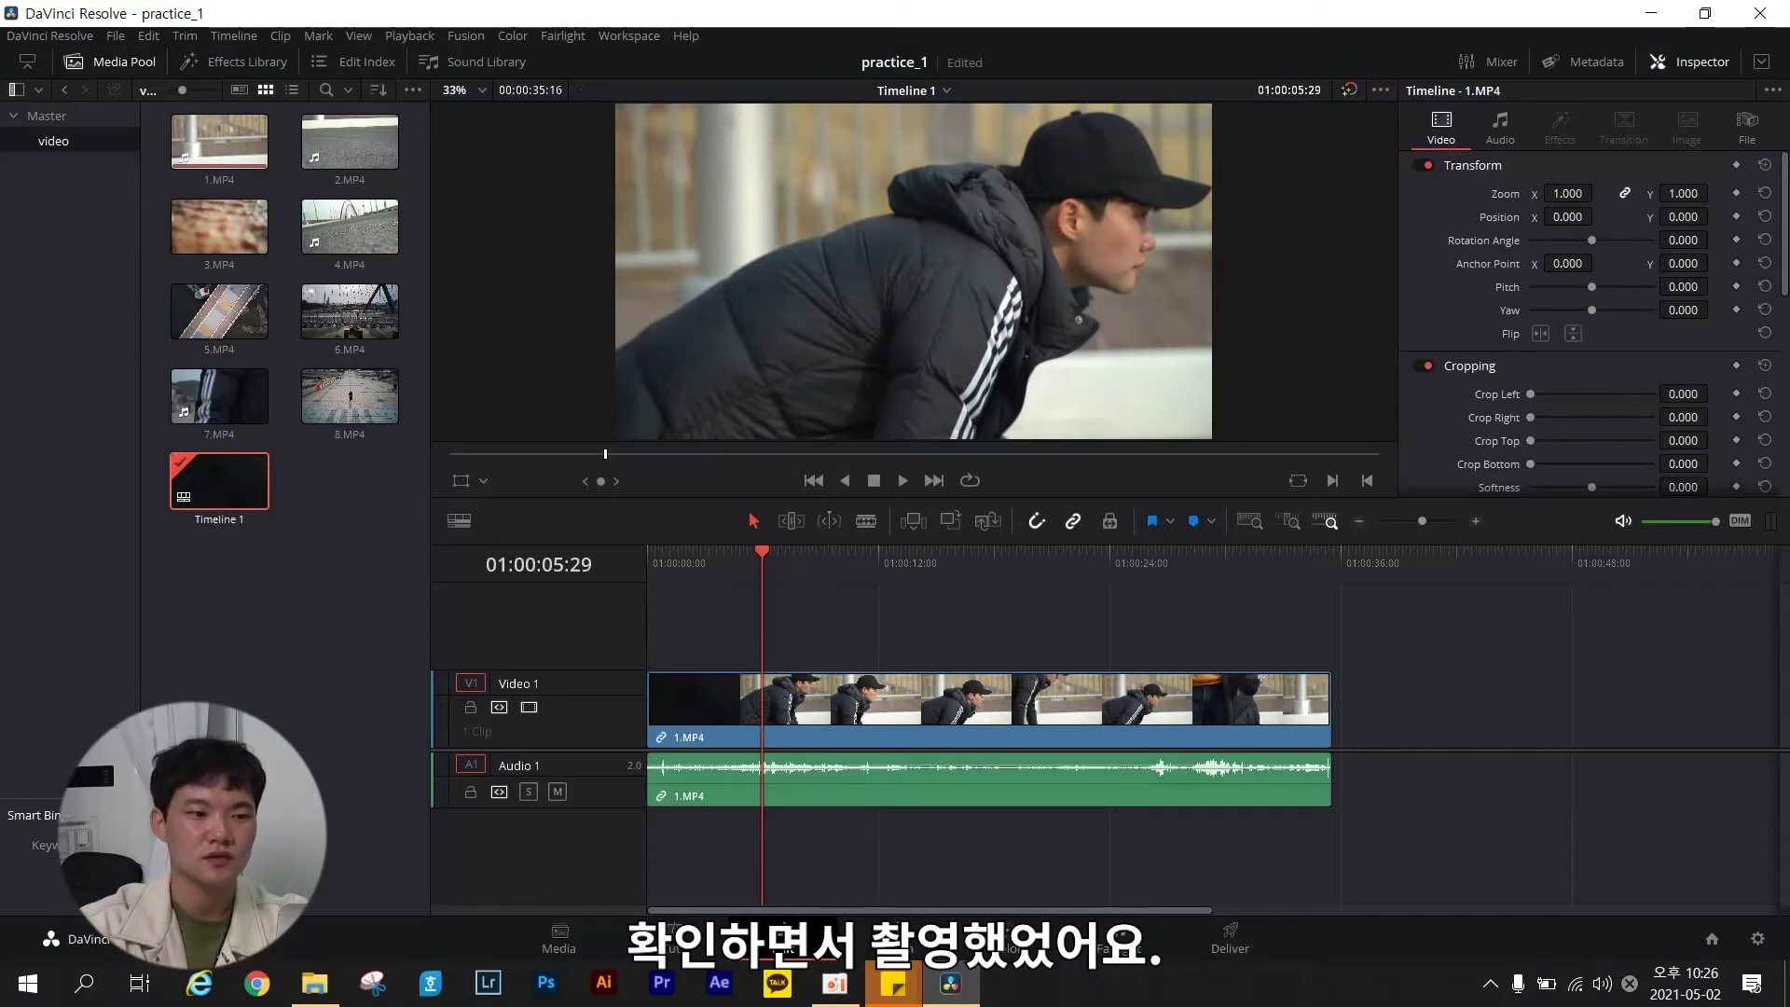
{"action": "key", "text": "space"}
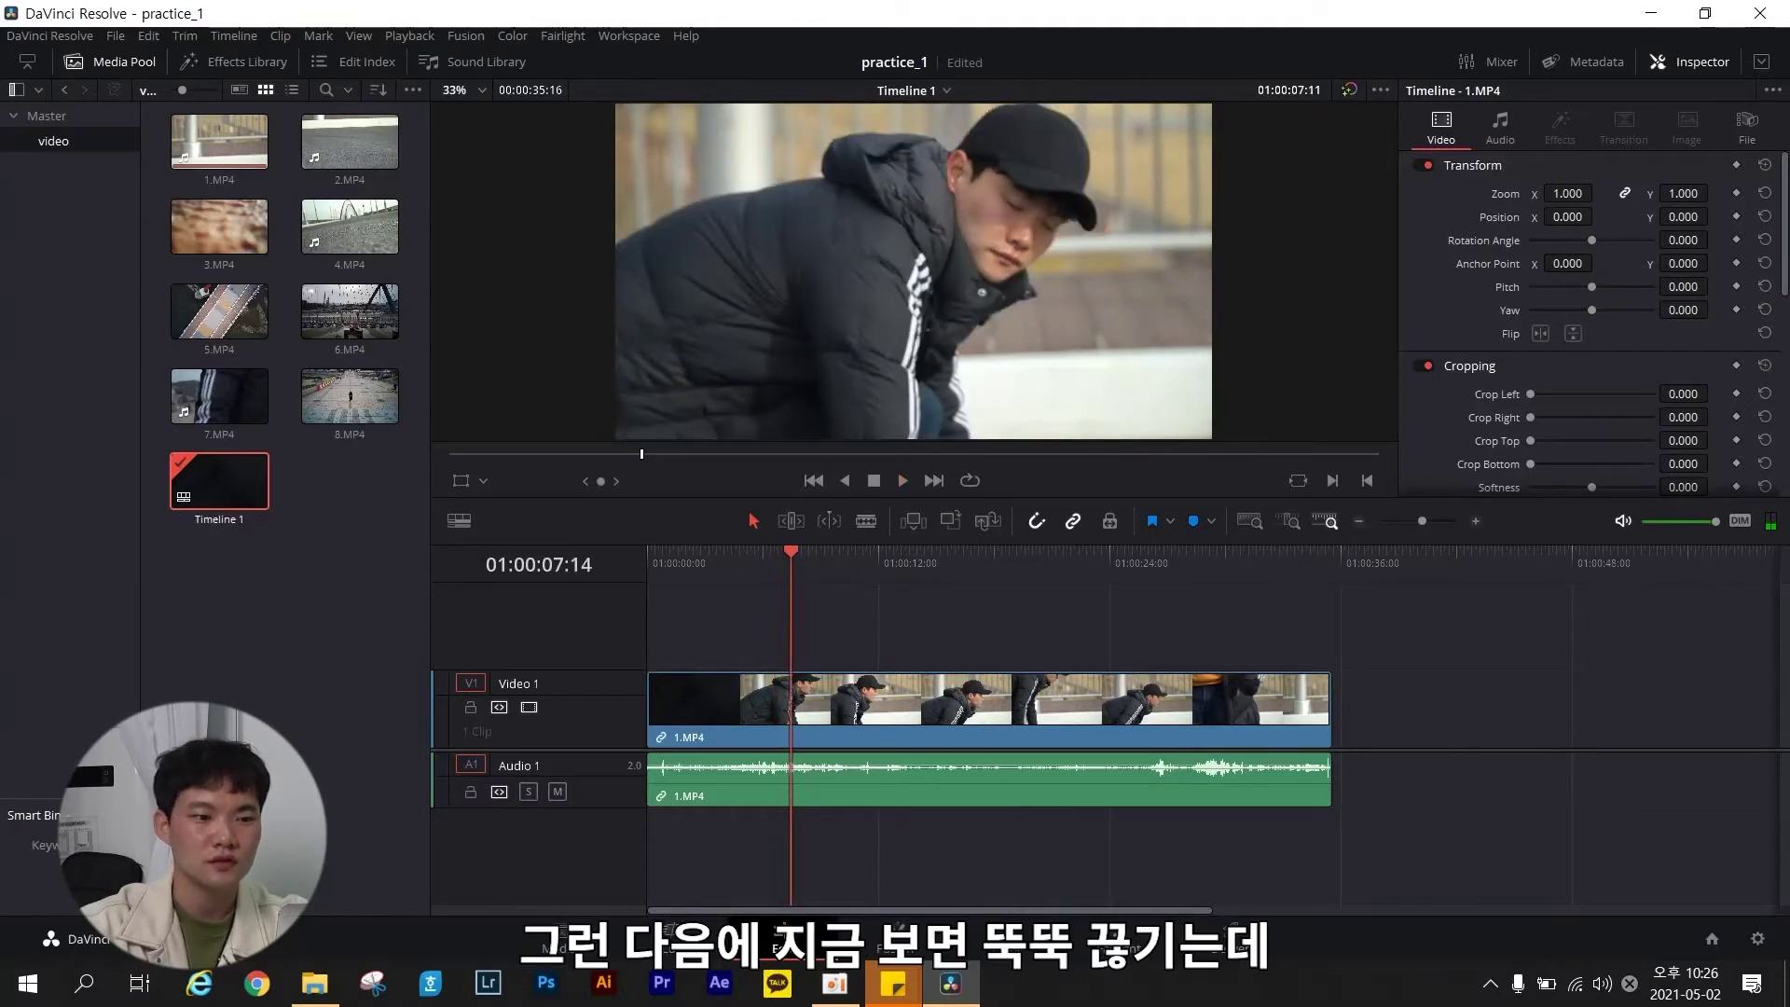
{"action": "key", "text": "space"}
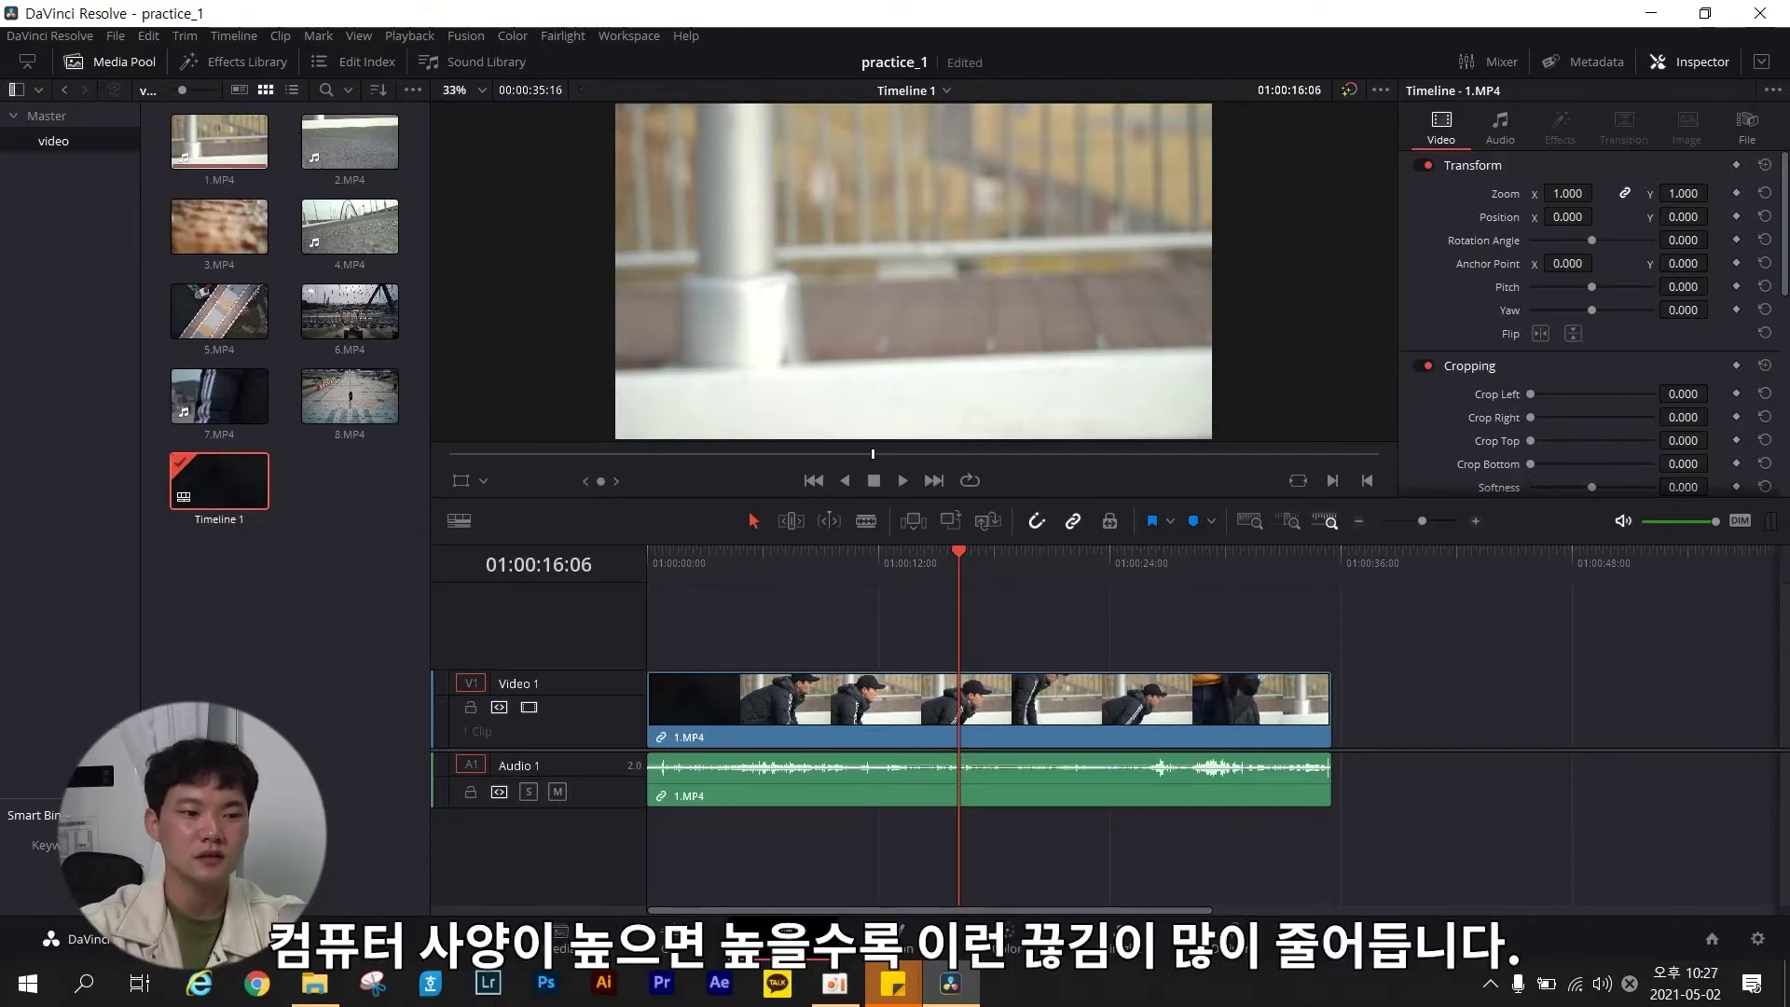
Scrub from the timeline start to 01:00:05:02 and on to 01:00:23:06 to examine the frames under the playhead.
{"action": "key", "text": "Home"}
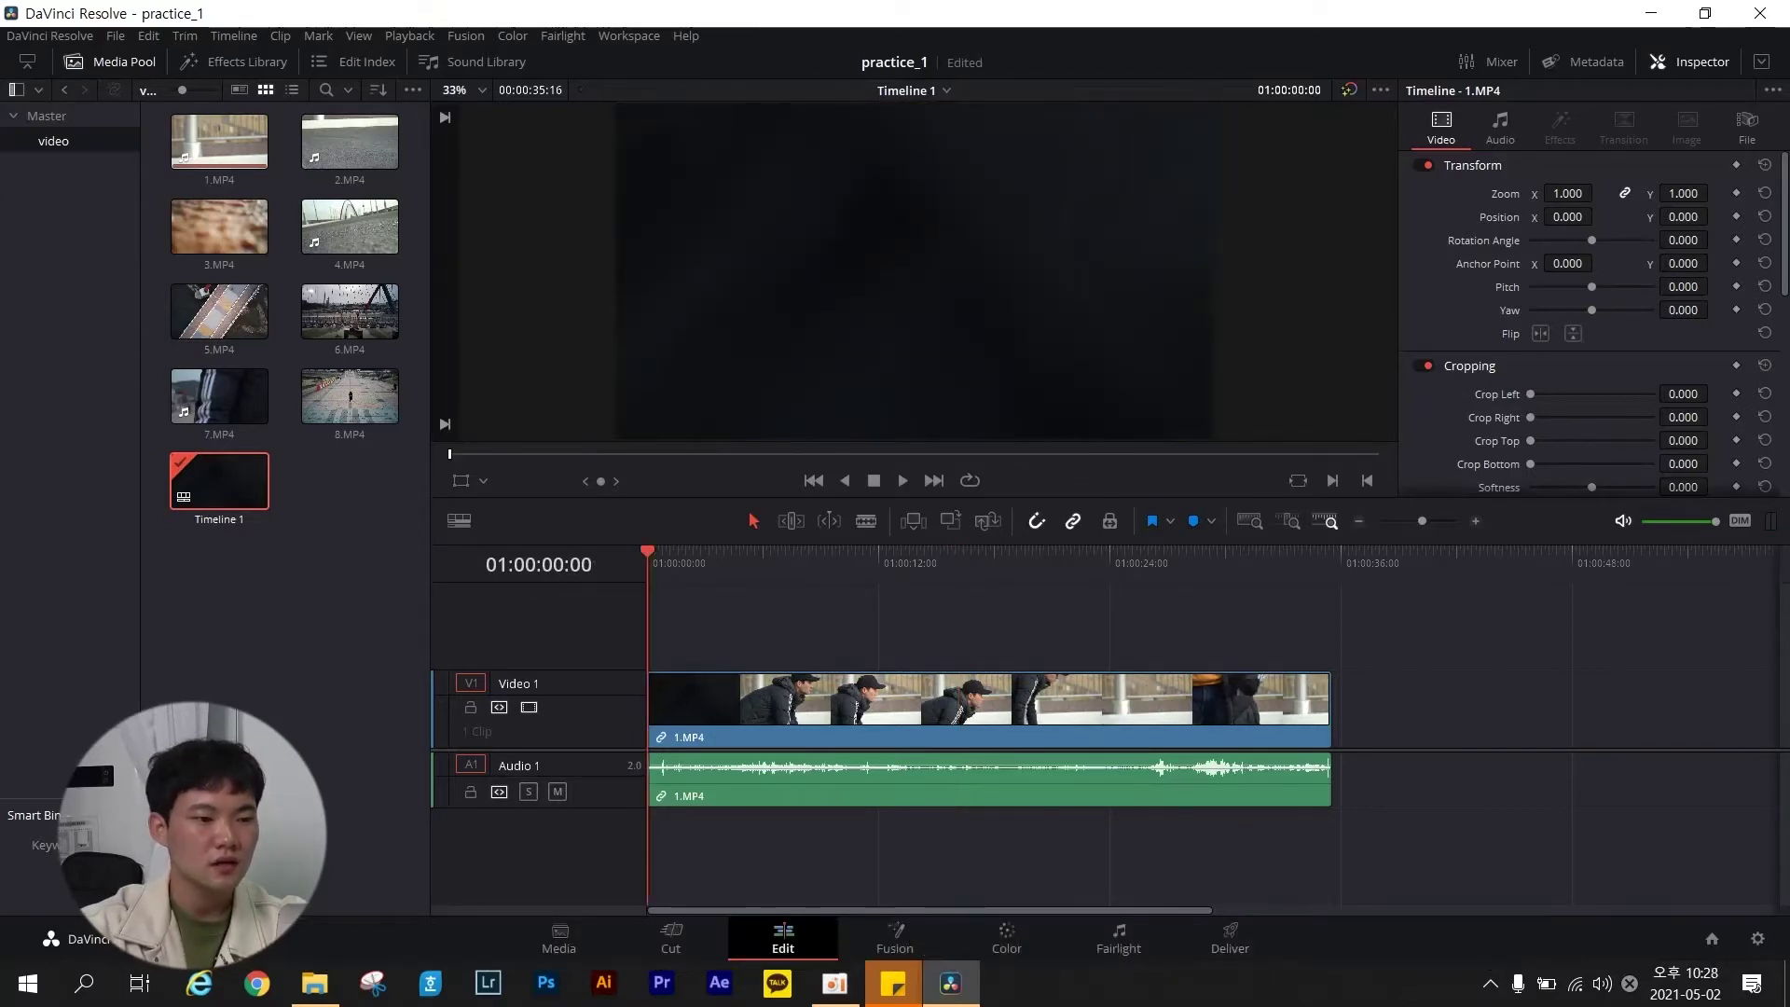
{"action": "left_click_drag", "start_coordinate": [648, 552], "coordinate": [717, 553]}
{"action": "key", "text": "Right"}
{"action": "key", "text": "Right"}
{"action": "key", "text": "Right"}
{"action": "key", "text": "Right"}
{"action": "key", "text": "Right"}
{"action": "key", "text": "Right"}
{"action": "key", "text": "Right"}
{"action": "key", "text": "Right"}
{"action": "key", "text": "Right"}
{"action": "key", "text": "Right"}
{"action": "key", "text": "Right"}
{"action": "key", "text": "Right"}
{"action": "key", "text": "Right"}
{"action": "key", "text": "Right"}
{"action": "key", "text": "Right"}
{"action": "key", "text": "Right"}
{"action": "key", "text": "Right"}
{"action": "key", "text": "Right"}
{"action": "key", "text": "Right"}
{"action": "key", "text": "Right"}
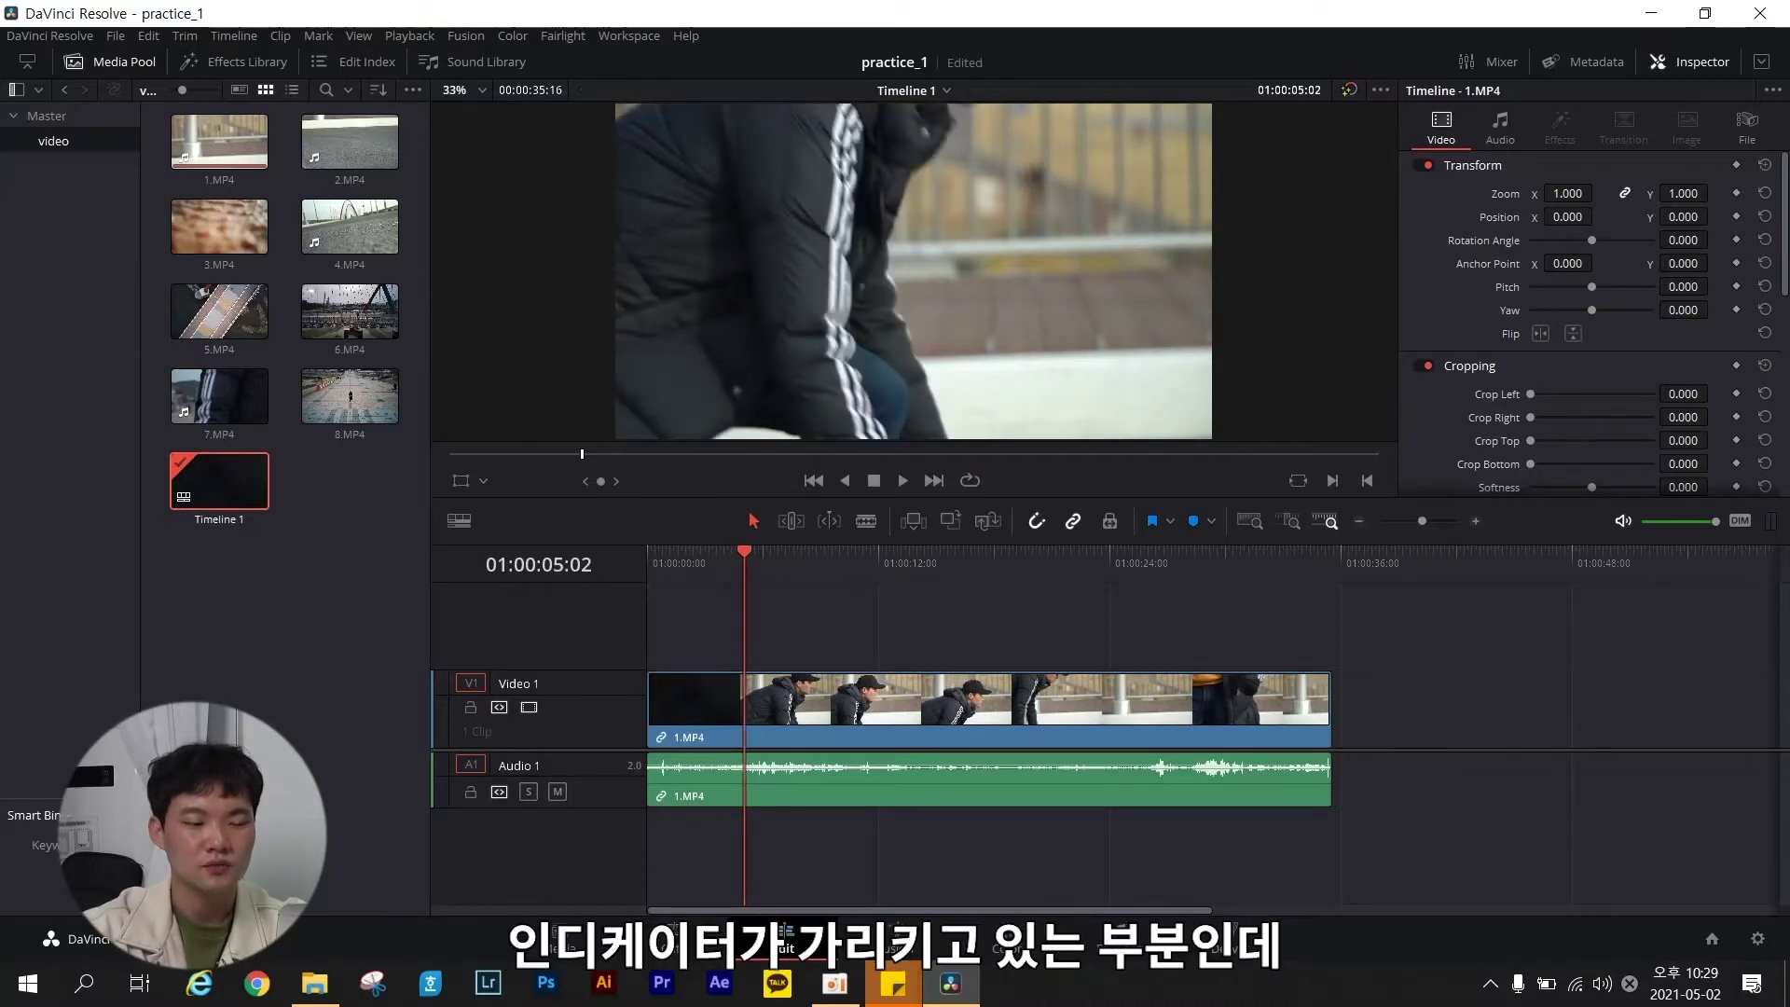
{"action": "left_click_drag", "start_coordinate": [745, 552], "coordinate": [1094, 552]}
{"action": "left_click", "coordinate": [1119, 710]}
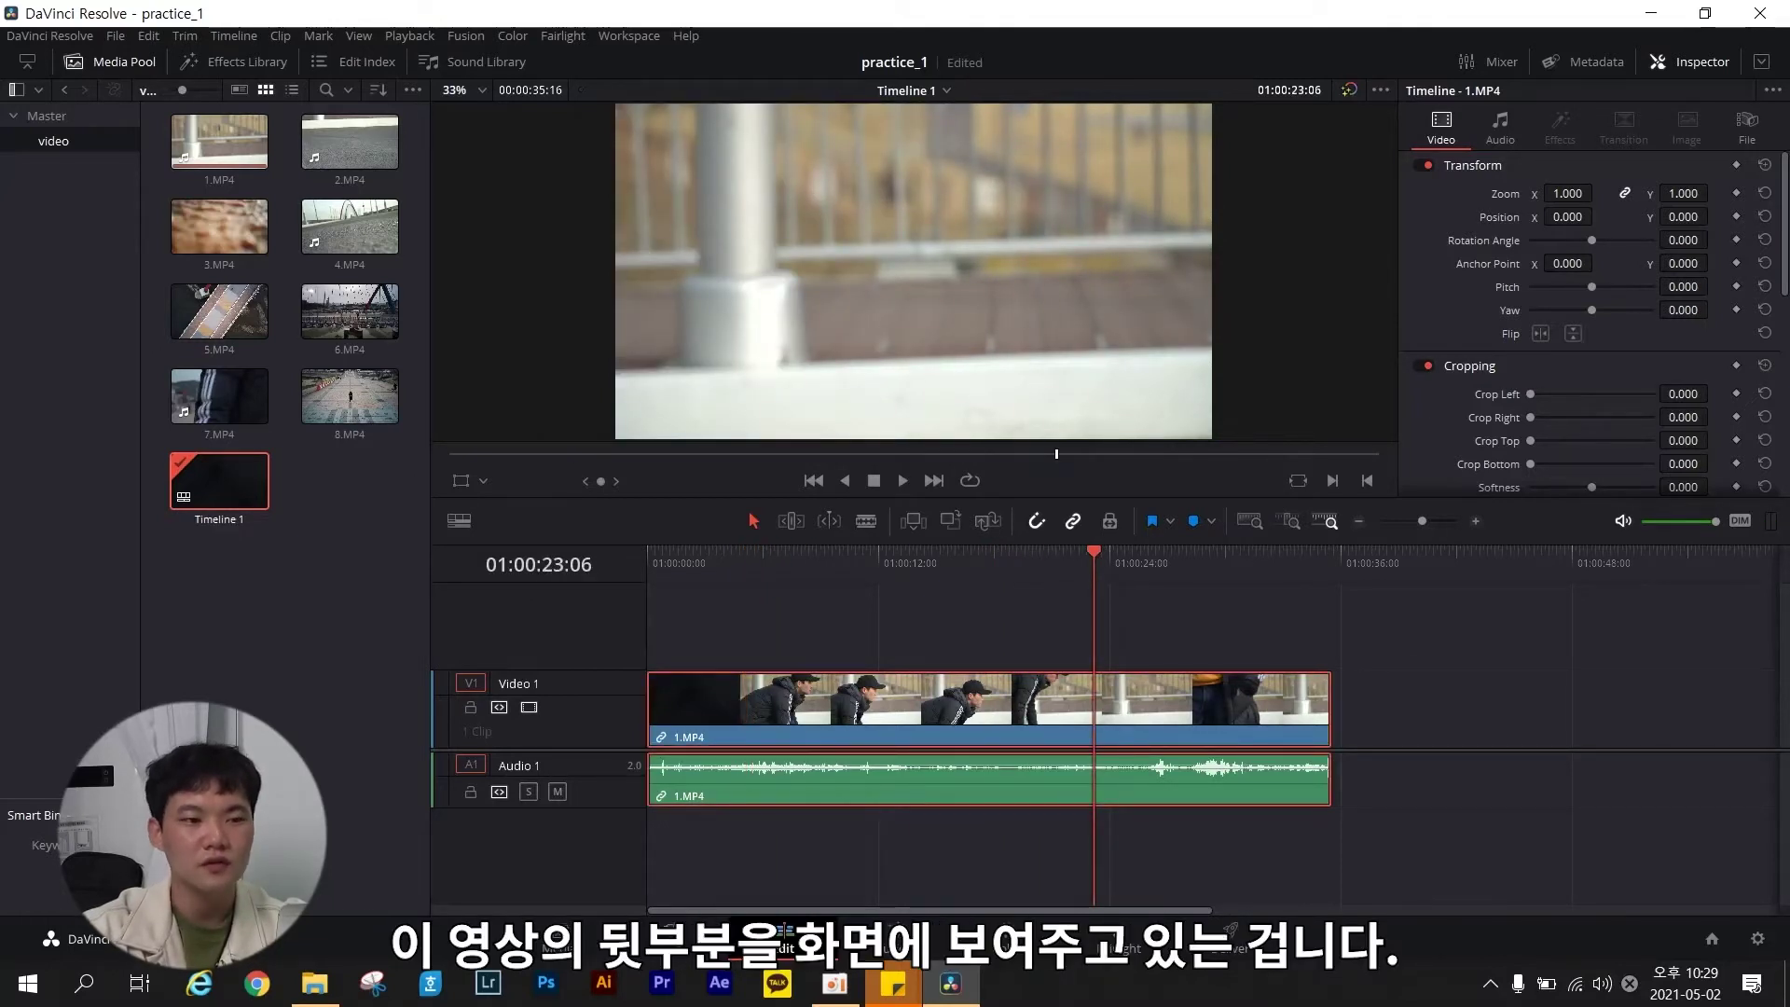
Split the 1.MP4 clip with its audio at 01:00:17:00 using Blade Edit Mode, then return to Selection Mode and test the second piece.
{"action": "left_click", "coordinate": [976, 552]}
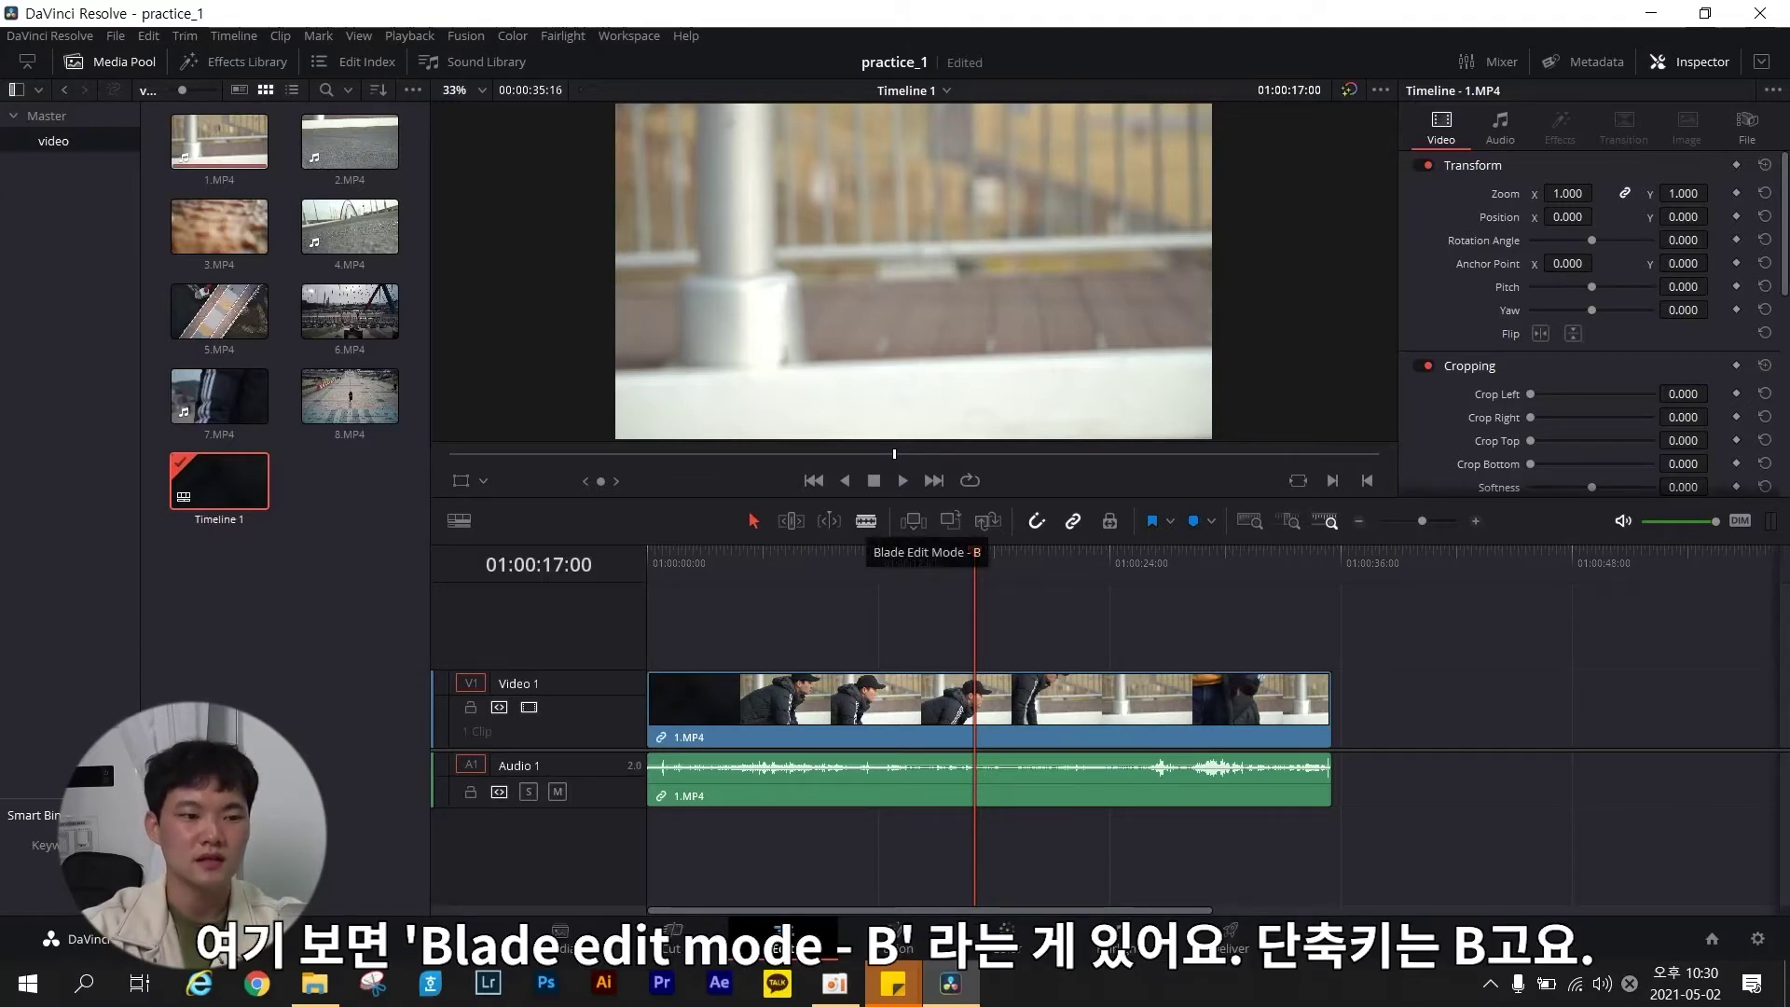
{"action": "left_click", "coordinate": [866, 520]}
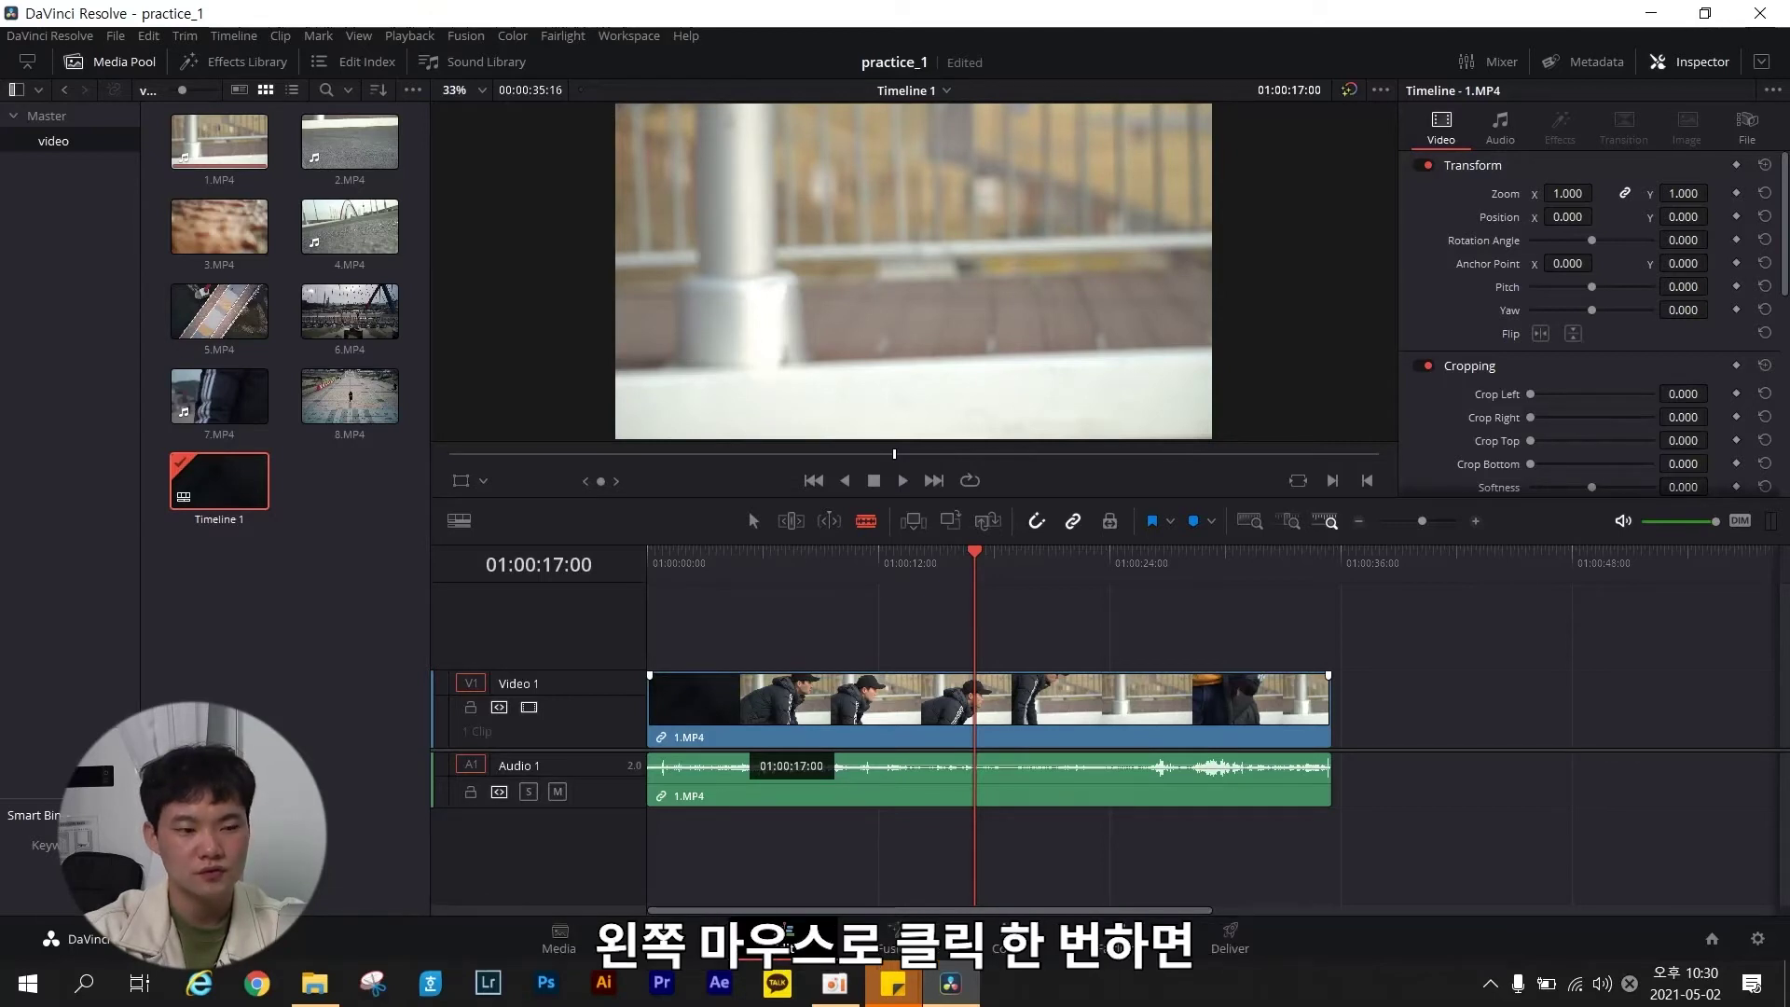
{"action": "left_click", "coordinate": [974, 709]}
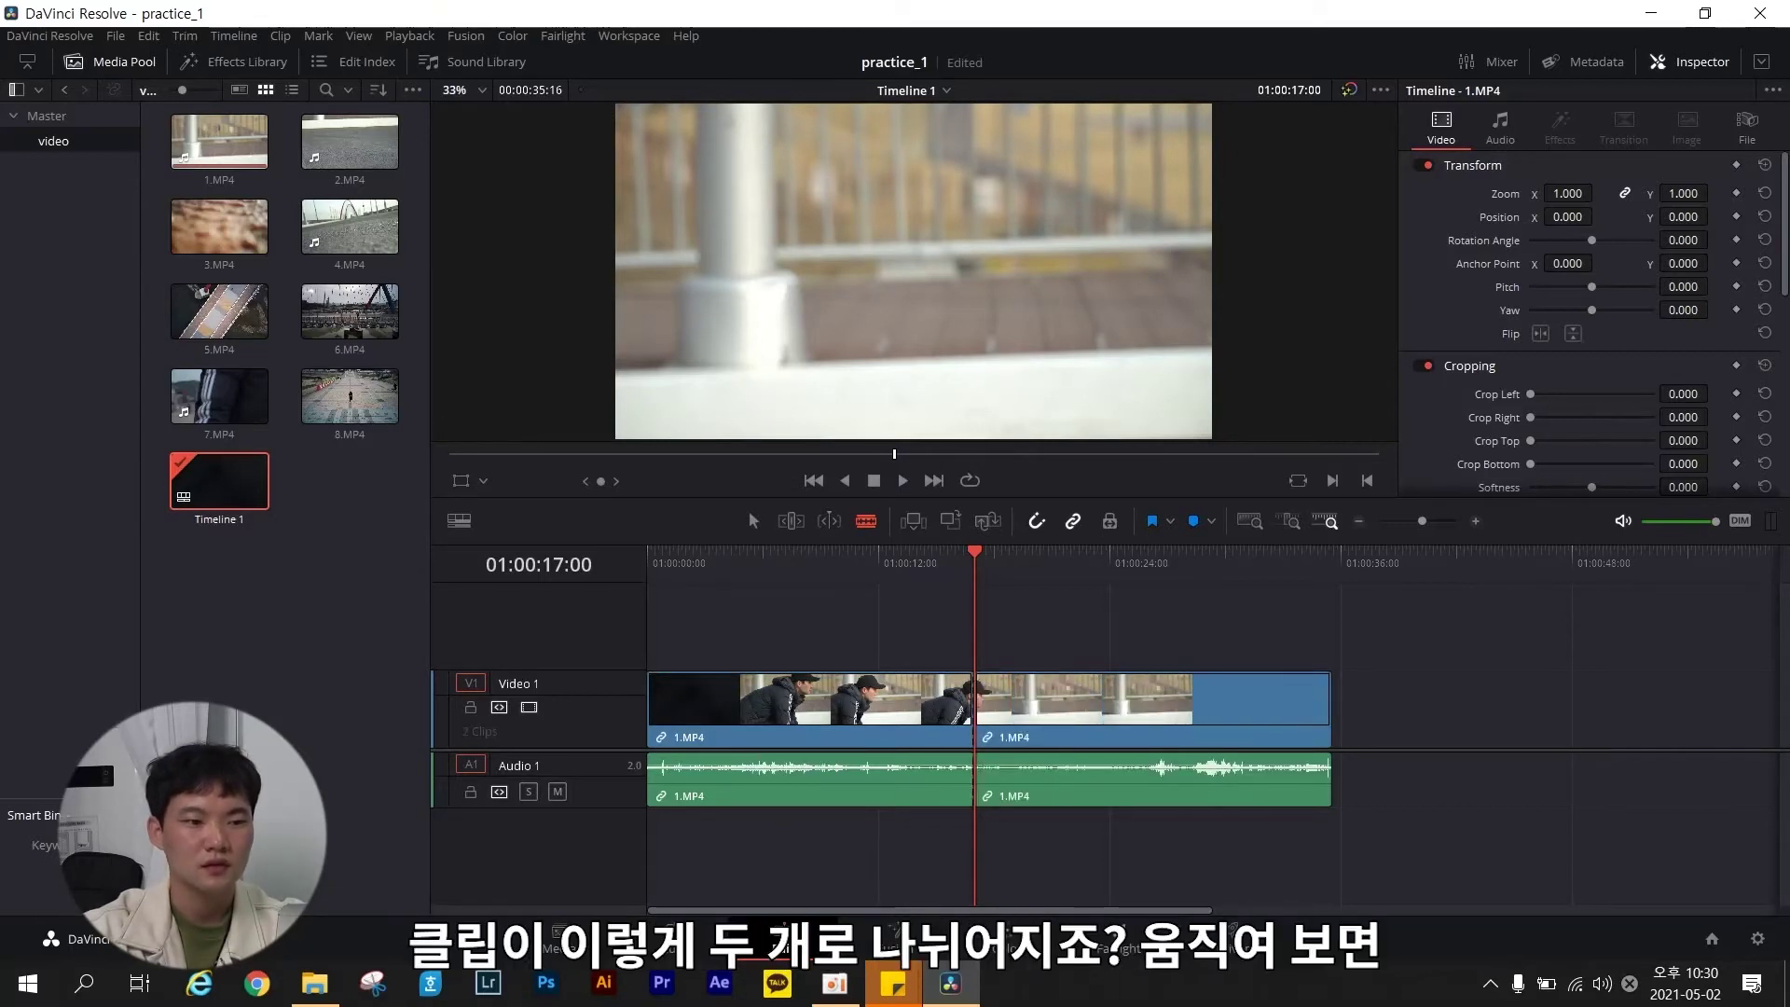
{"action": "left_click", "coordinate": [753, 520]}
{"action": "mouse_move", "coordinate": [1054, 709]}
{"action": "left_mouse_down"}
{"action": "mouse_move", "coordinate": [1125, 709]}
{"action": "mouse_move", "coordinate": [1053, 708]}
{"action": "left_mouse_up"}
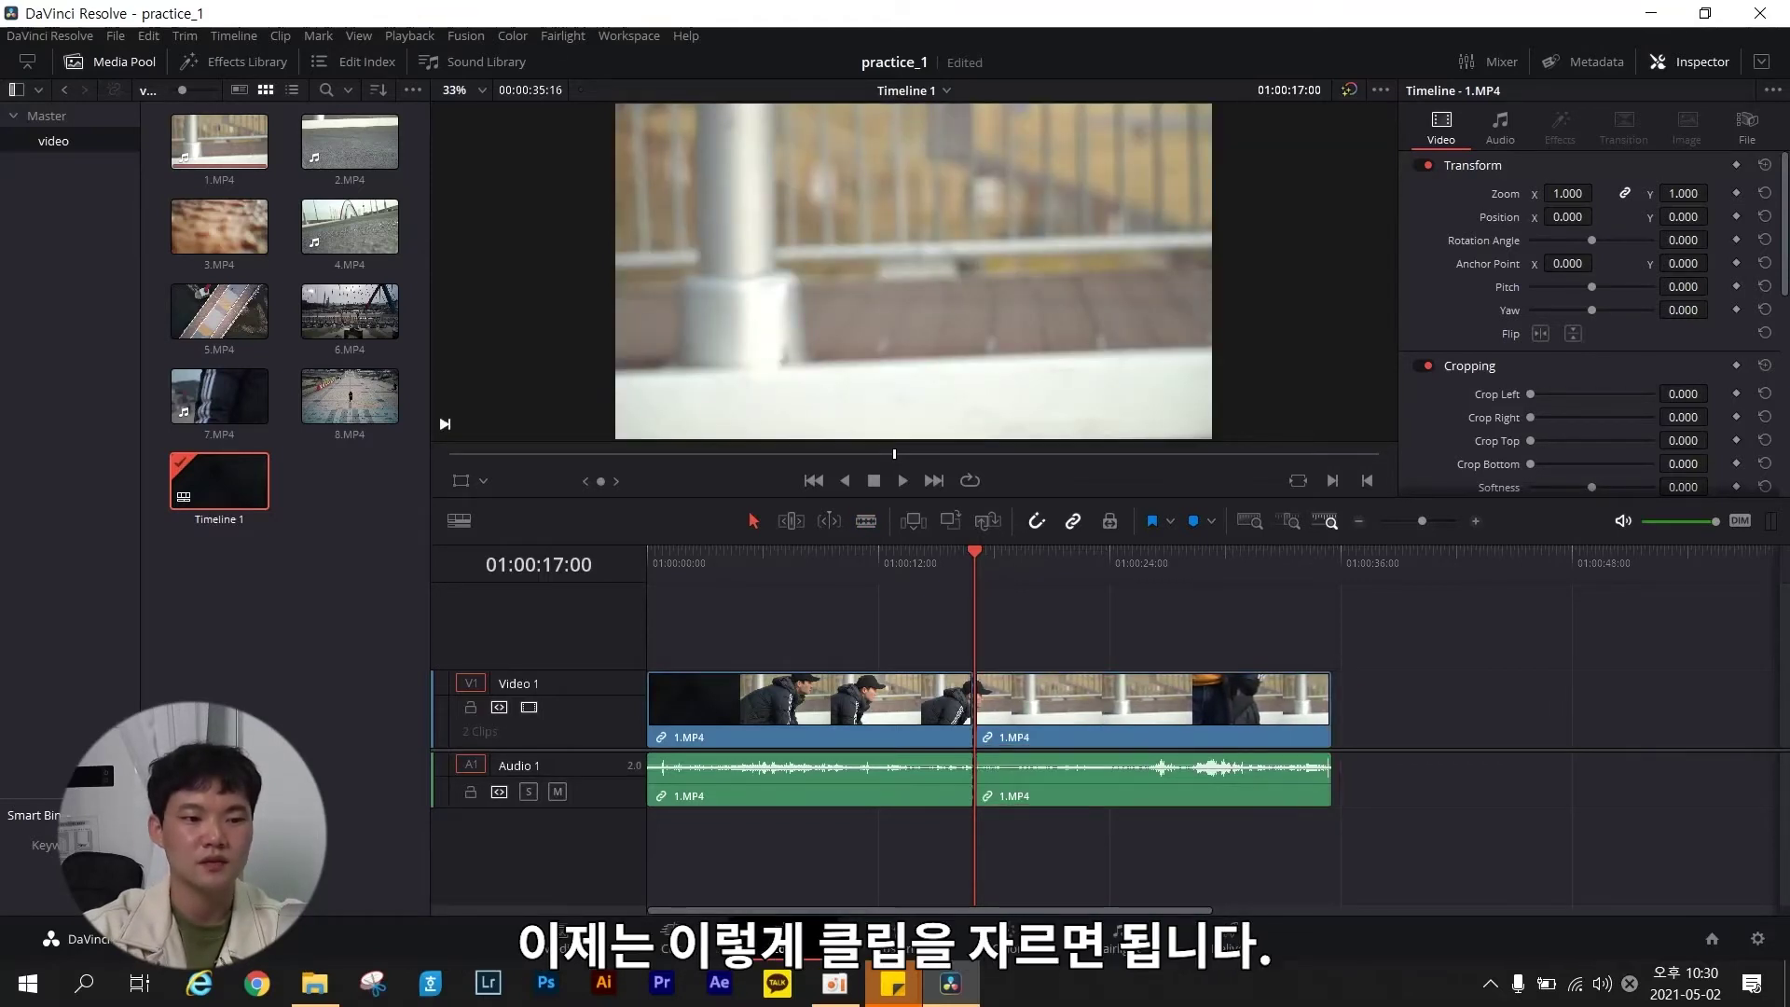
Delete the first piece of the 1.MP4 clip and ripple delete the empty gap it leaves at the timeline start.
{"action": "left_click", "coordinate": [848, 710]}
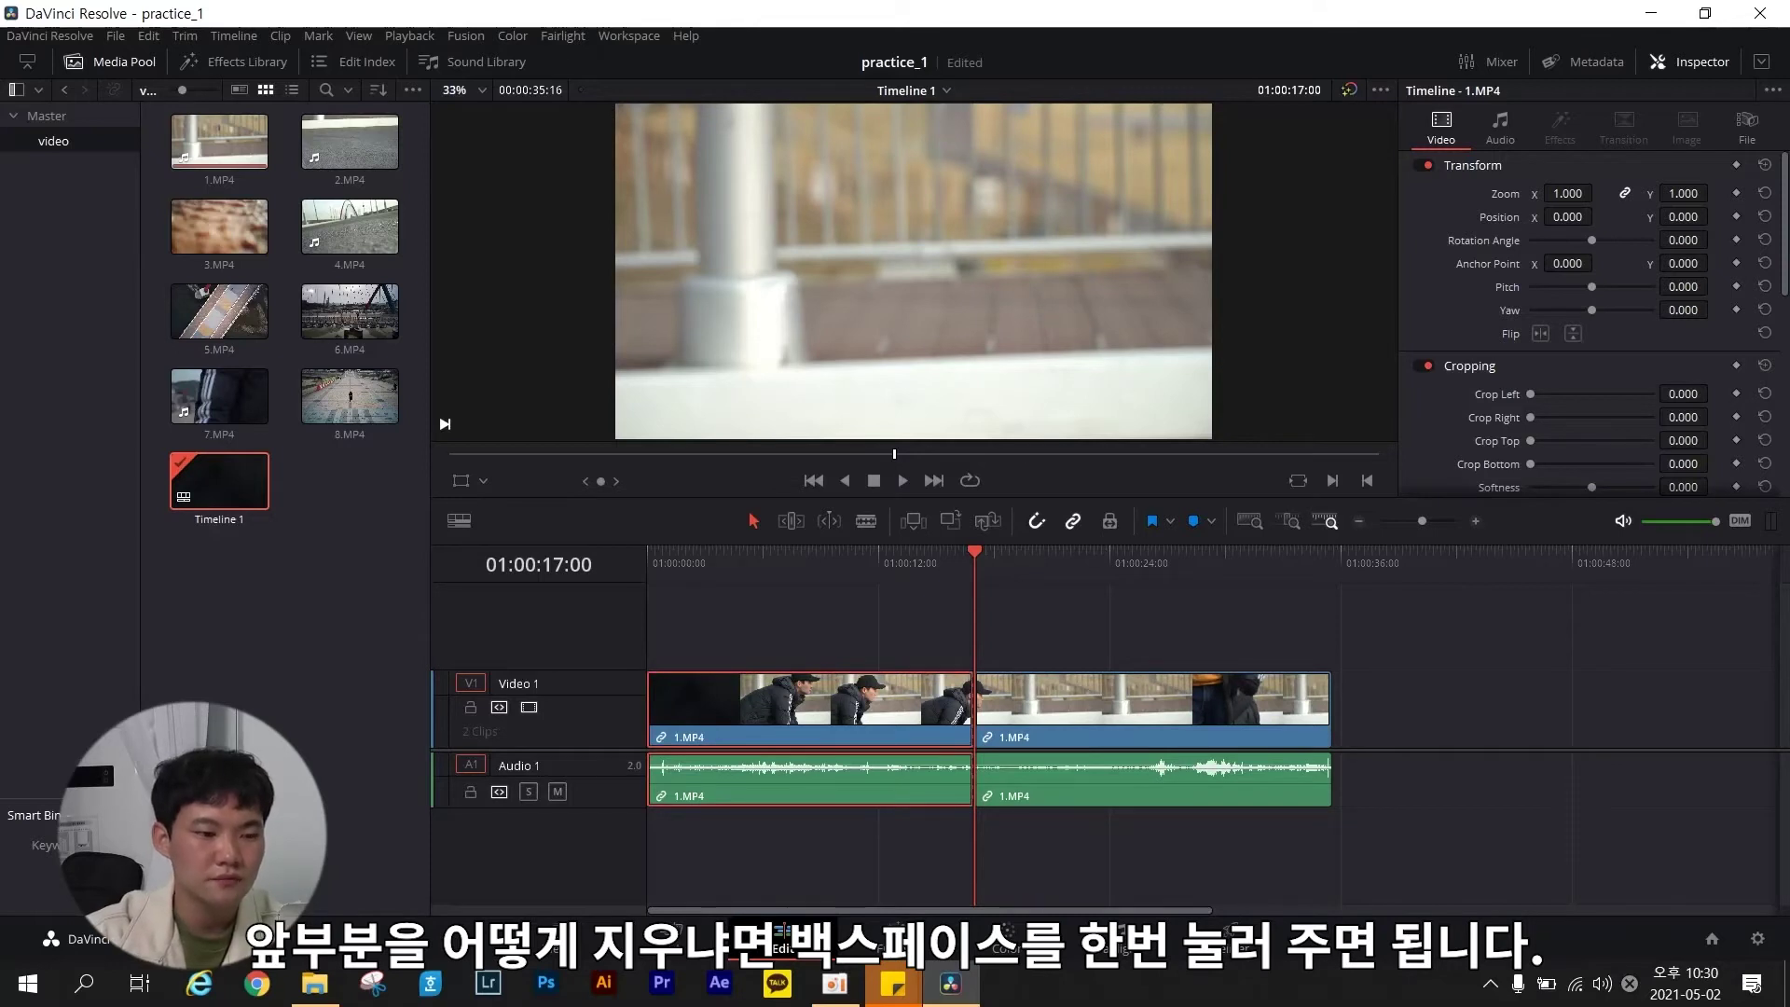
{"action": "key", "text": "BackSpace"}
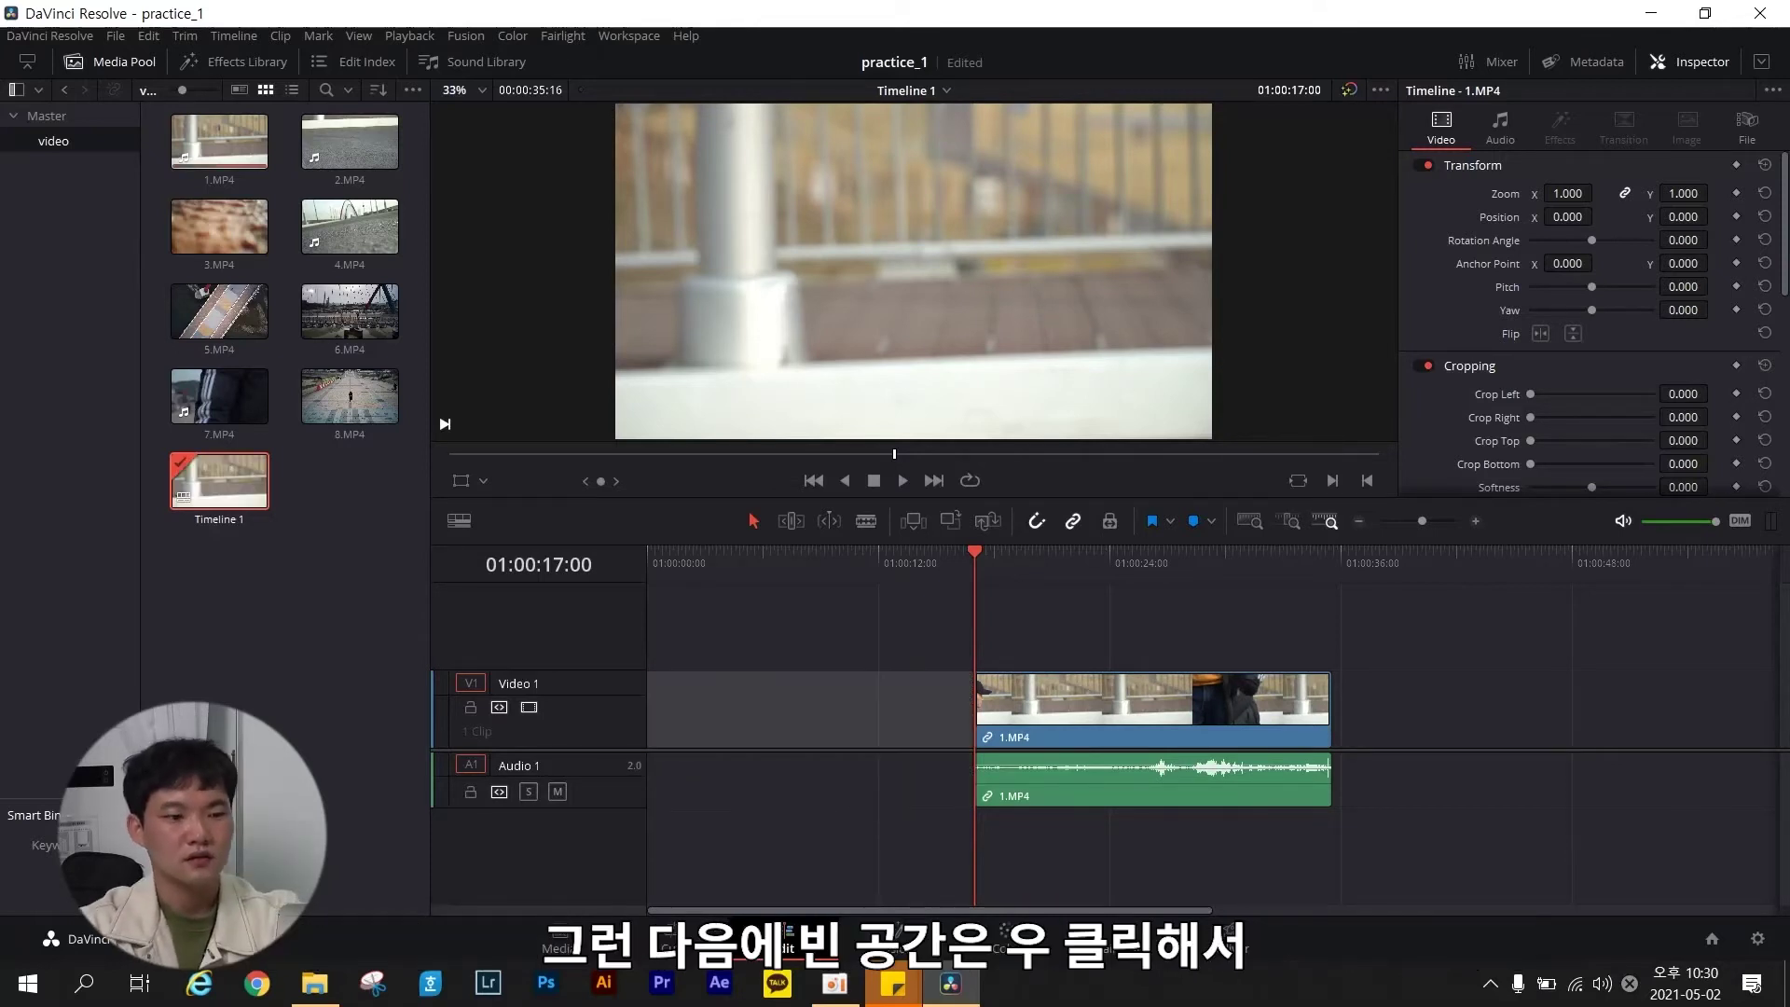
{"action": "left_click", "coordinate": [839, 710]}
{"action": "right_click", "coordinate": [840, 703]}
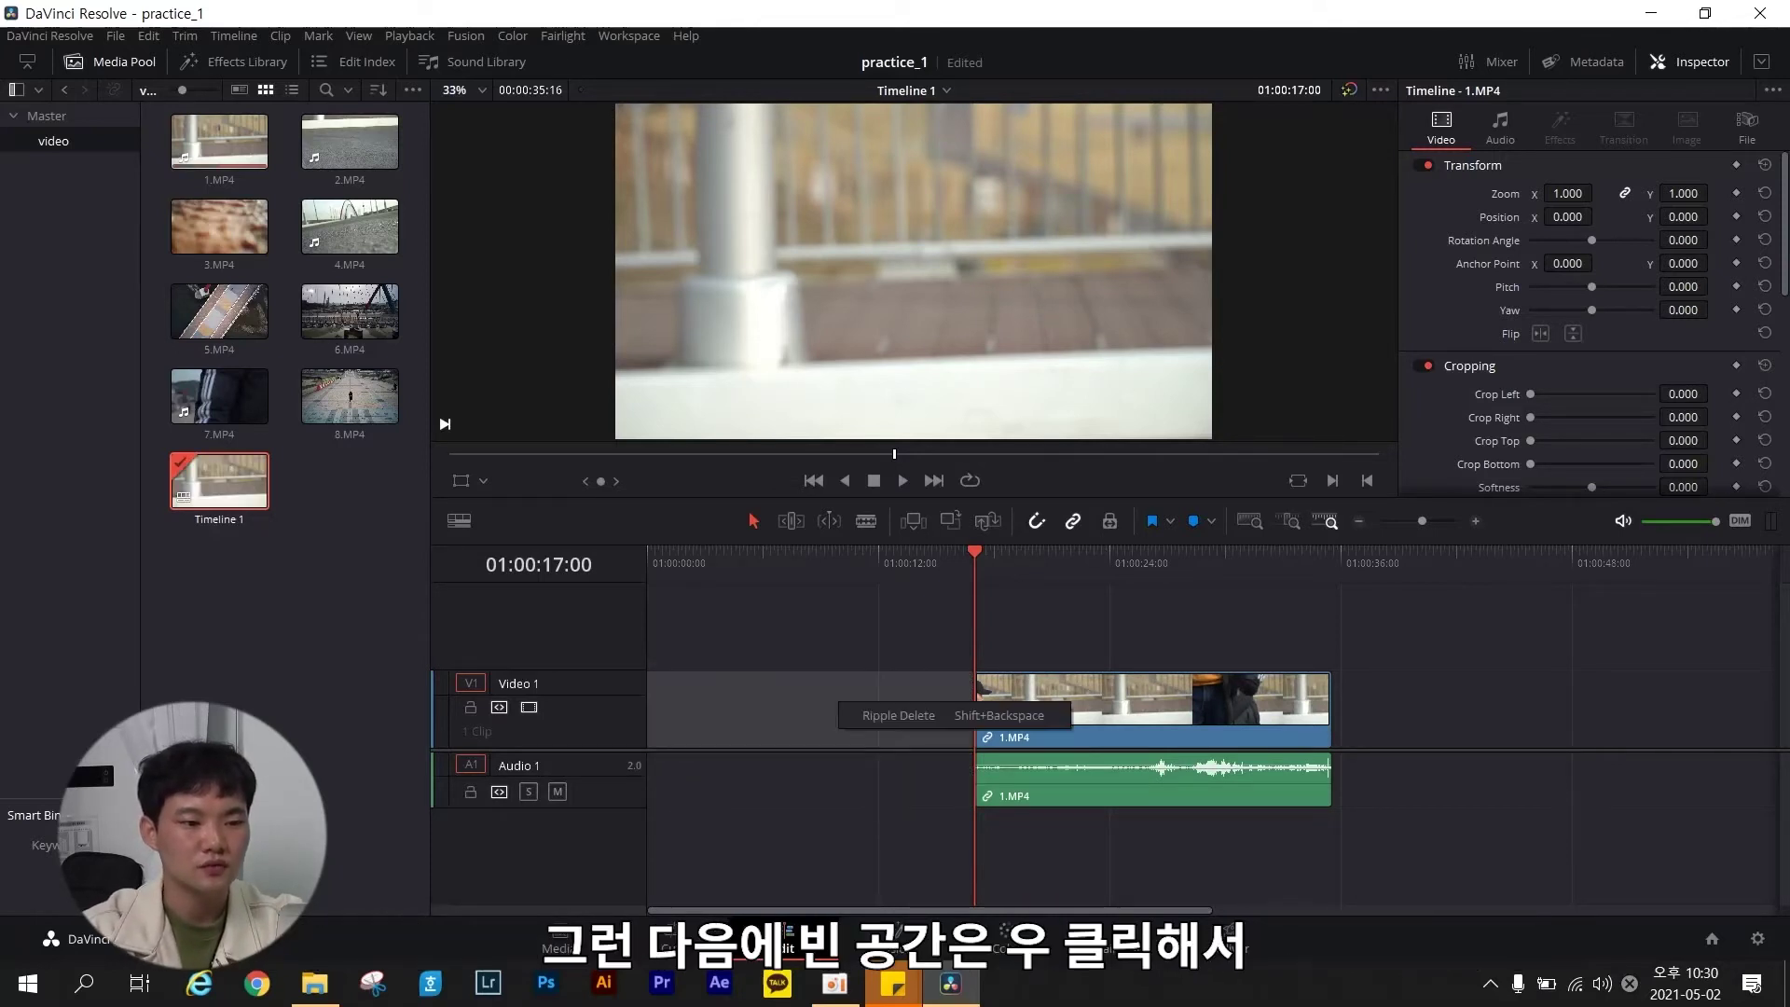
{"action": "left_click", "coordinate": [898, 715]}
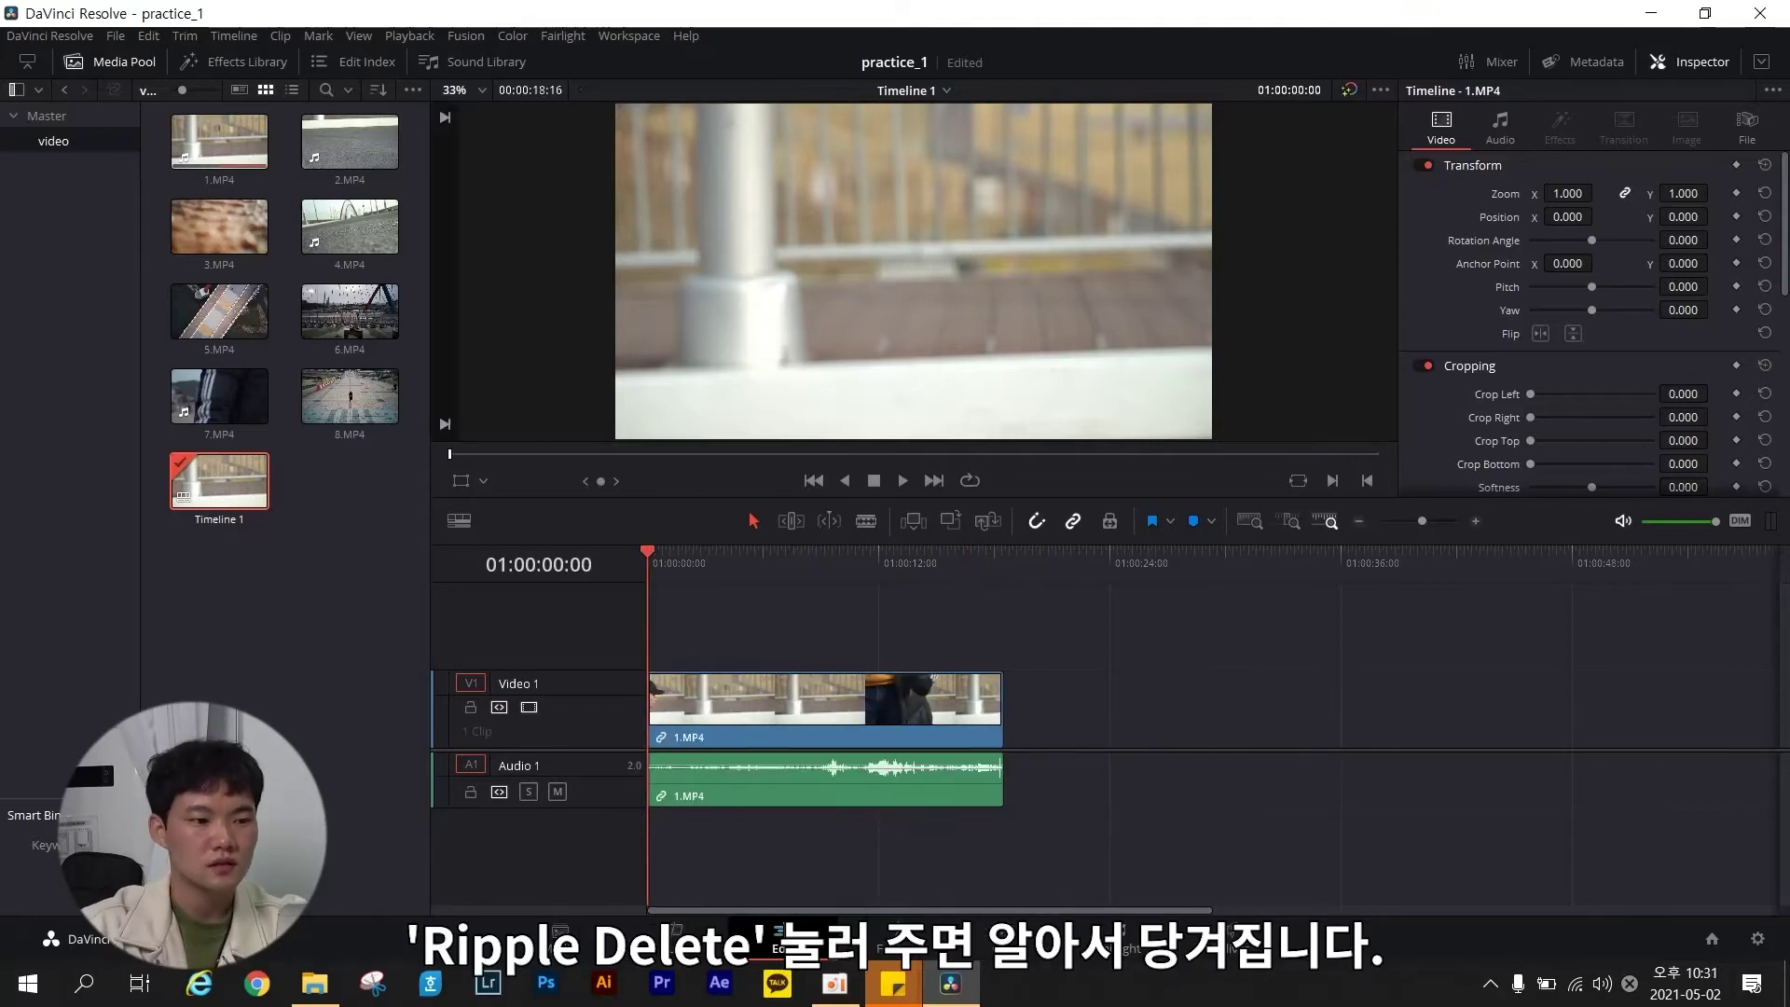
Split the 1.MP4 clip with its audio at 01:00:01:29 and delete the part after the cut.
{"action": "left_click", "coordinate": [664, 552]}
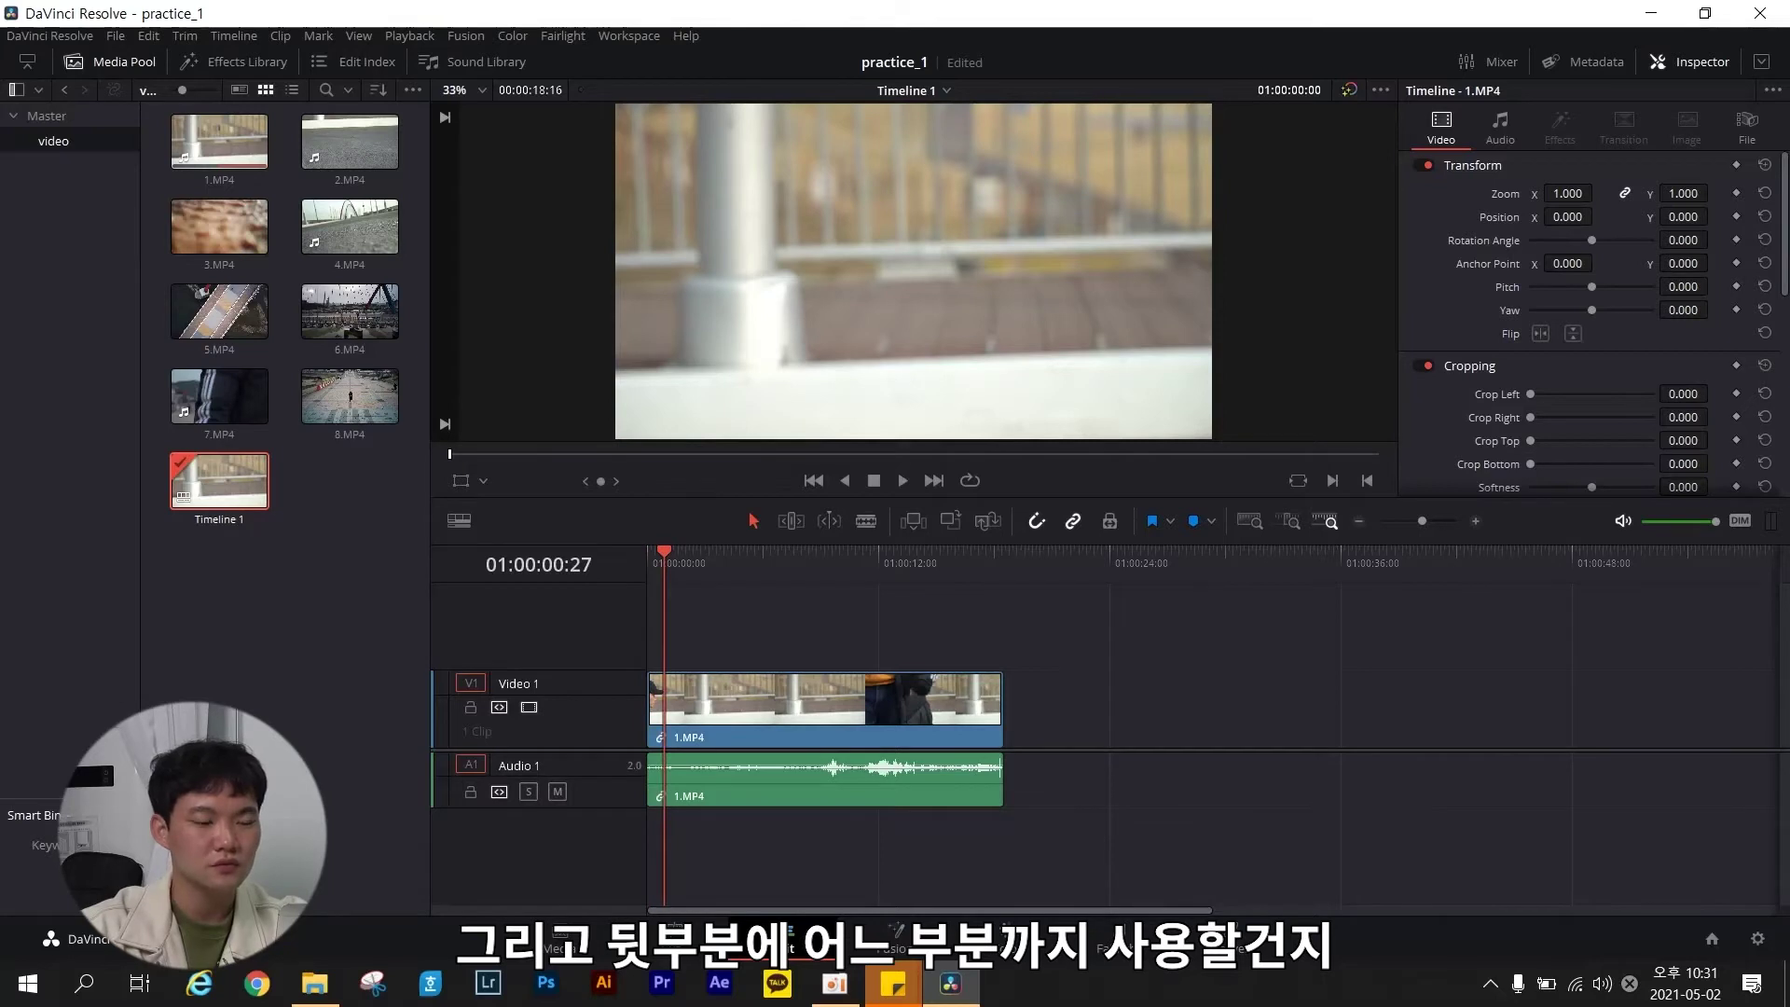
{"action": "left_click_drag", "start_coordinate": [685, 552], "coordinate": [685, 552]}
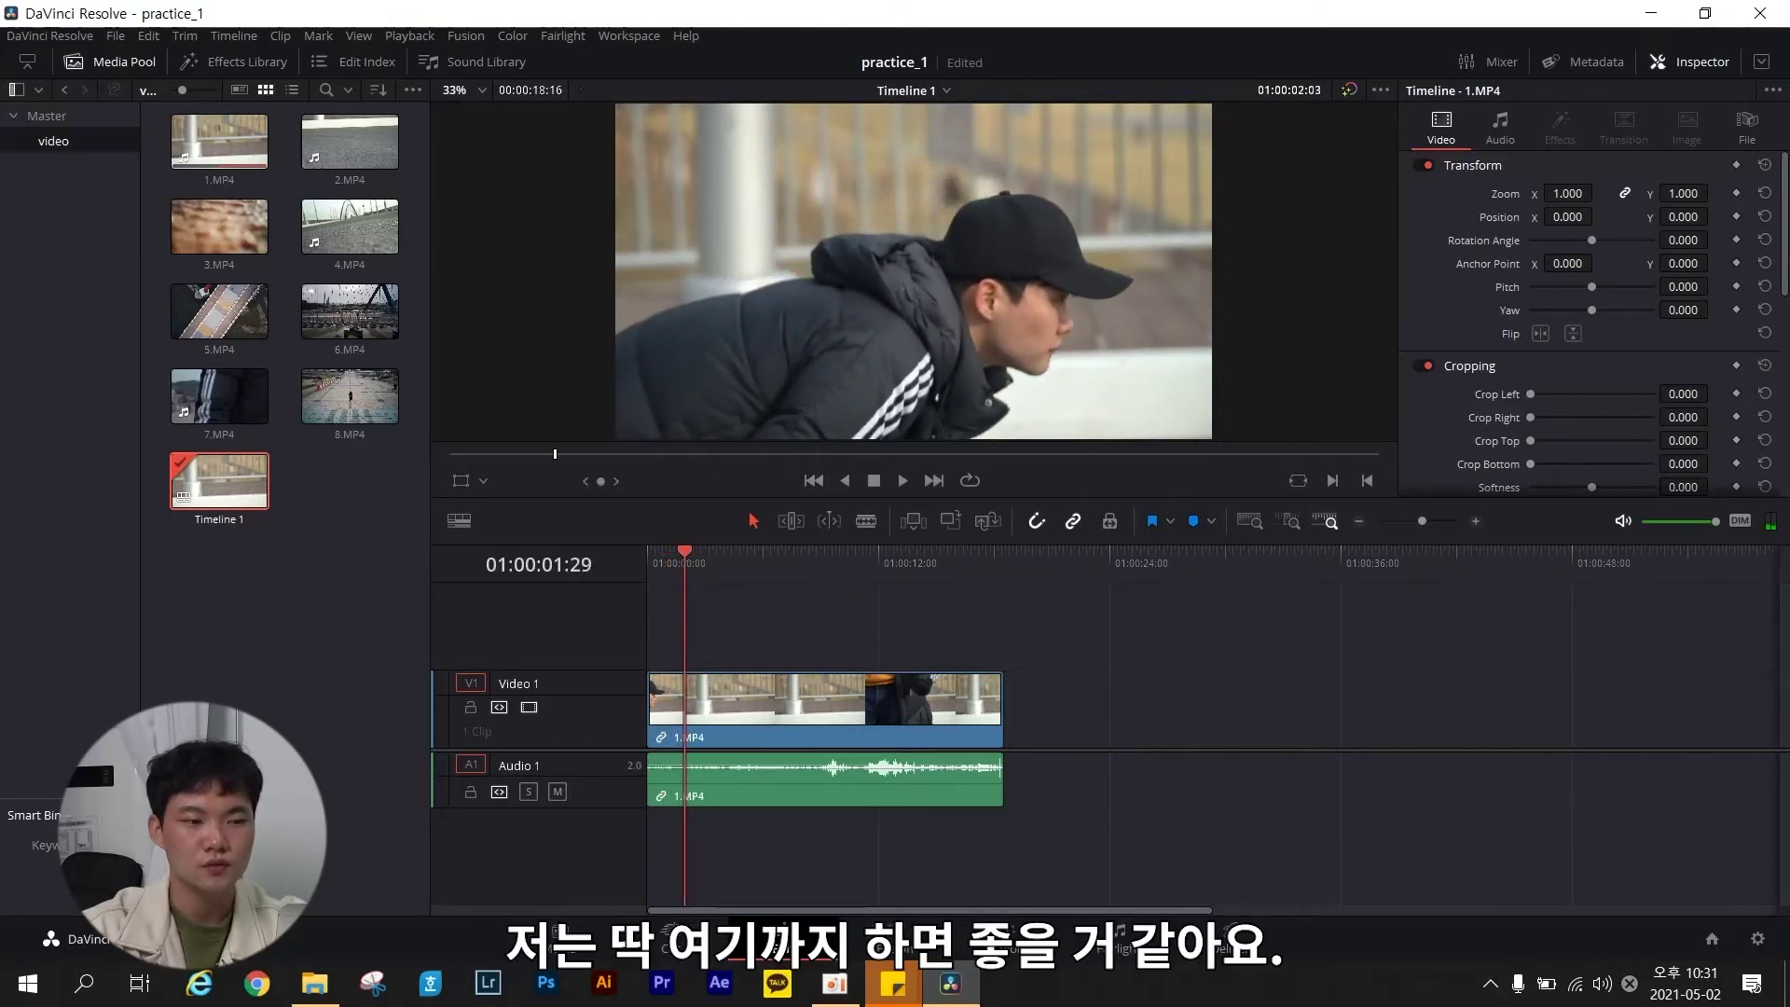
{"action": "key", "text": "b"}
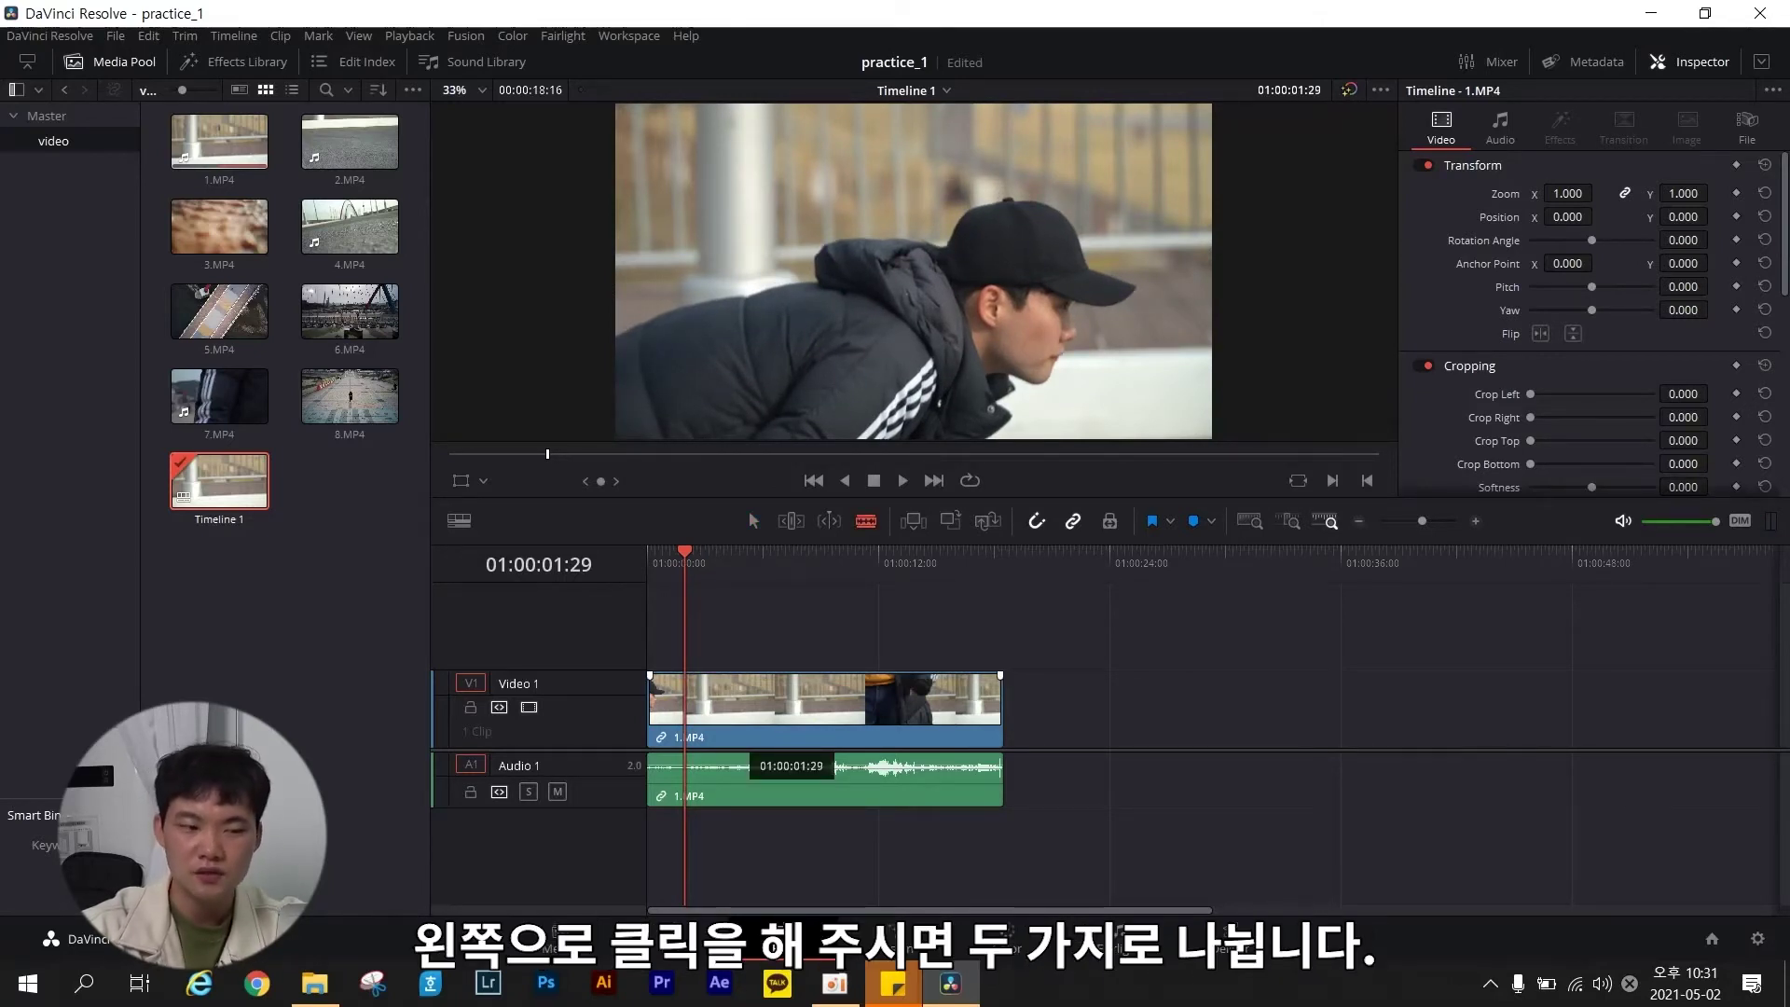
{"action": "left_click", "coordinate": [686, 767]}
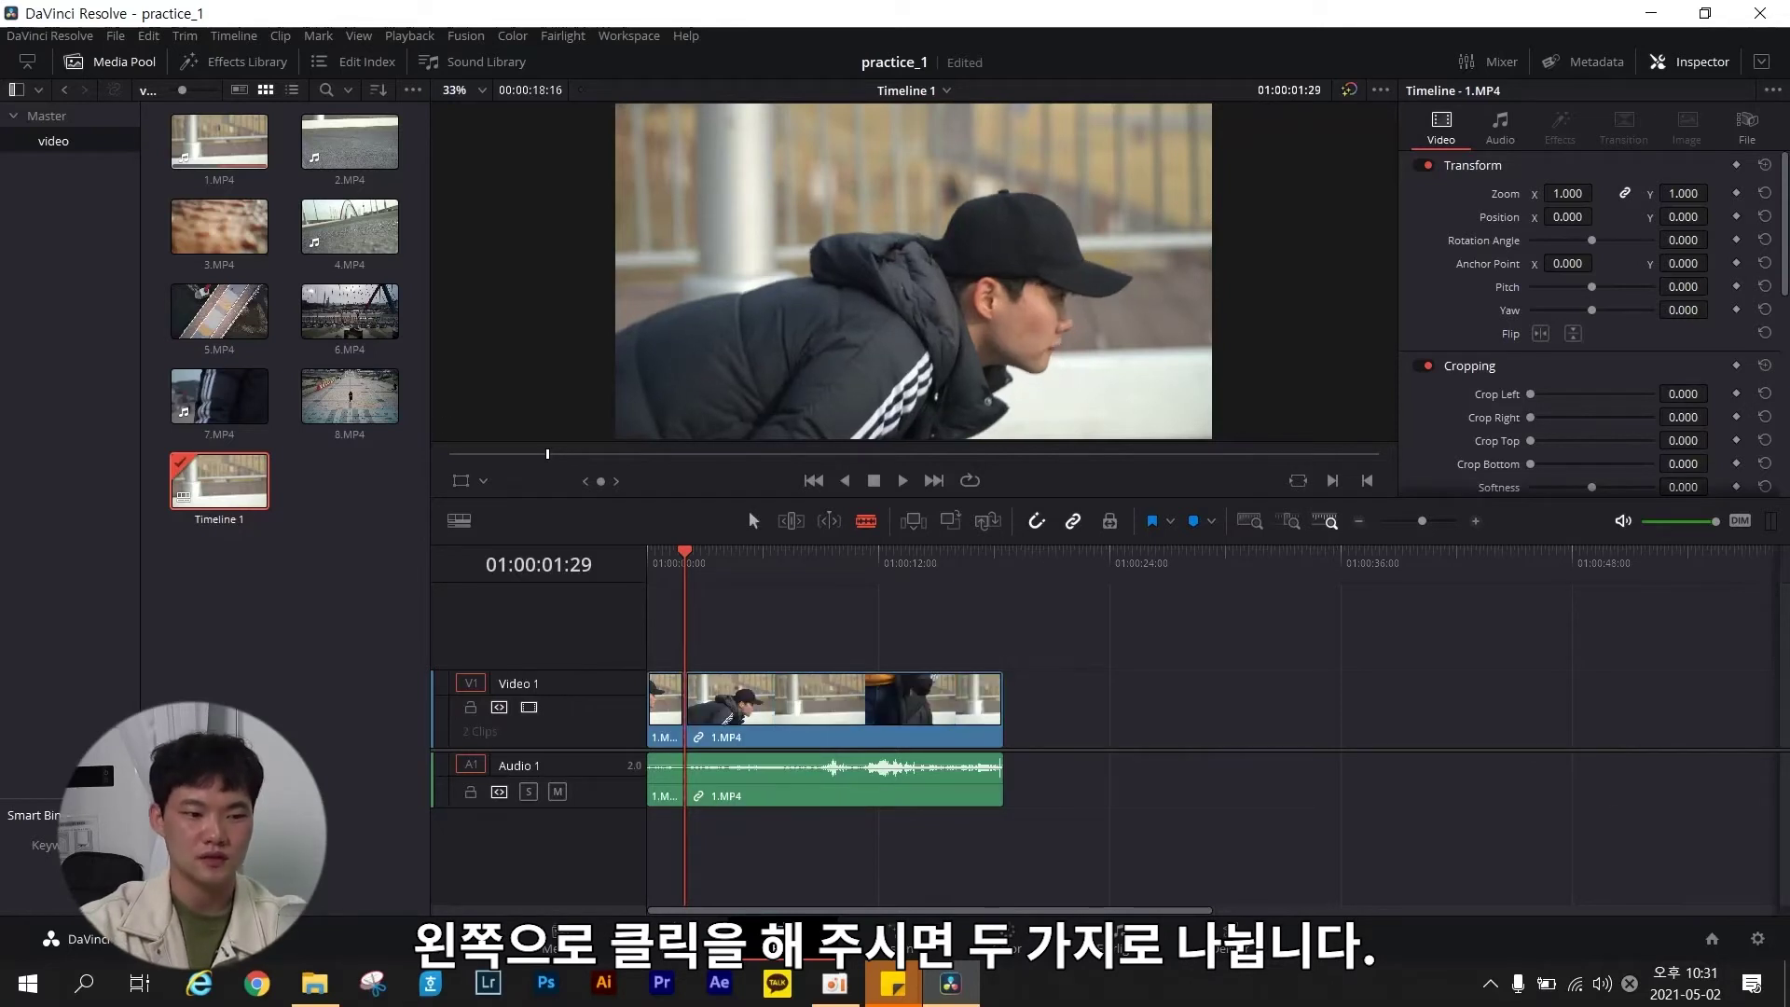
{"action": "left_click", "coordinate": [844, 713]}
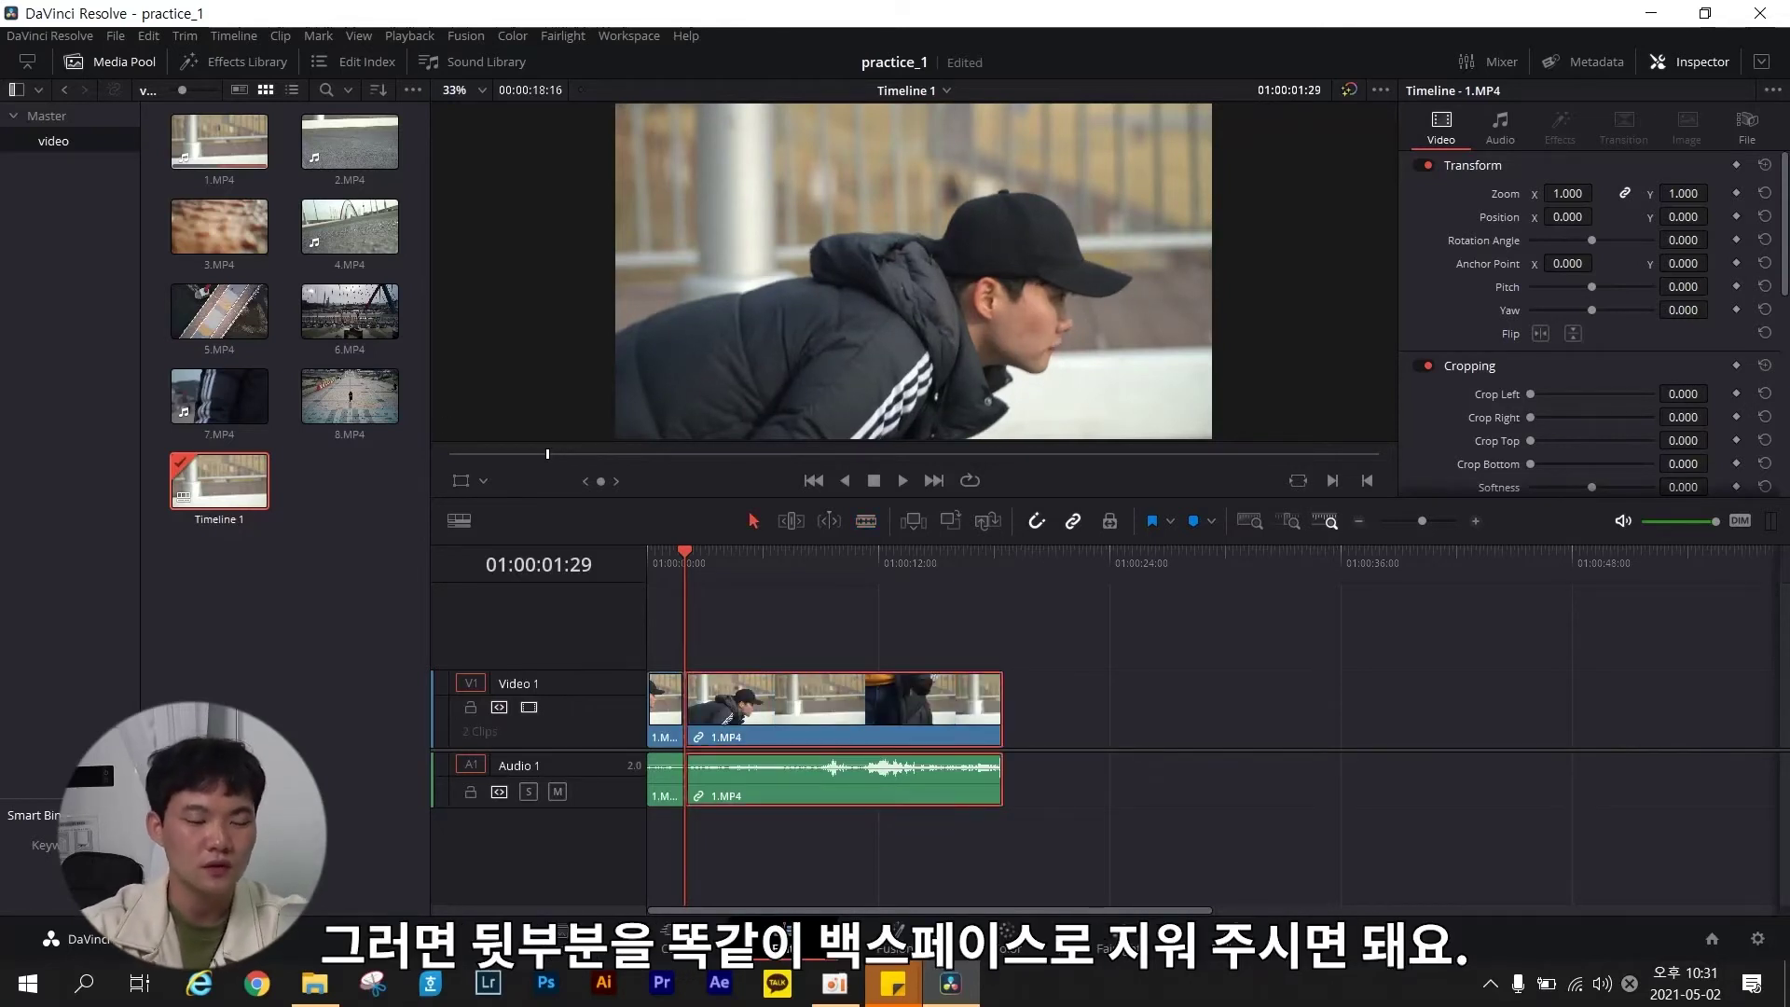
{"action": "key", "text": "BackSpace"}
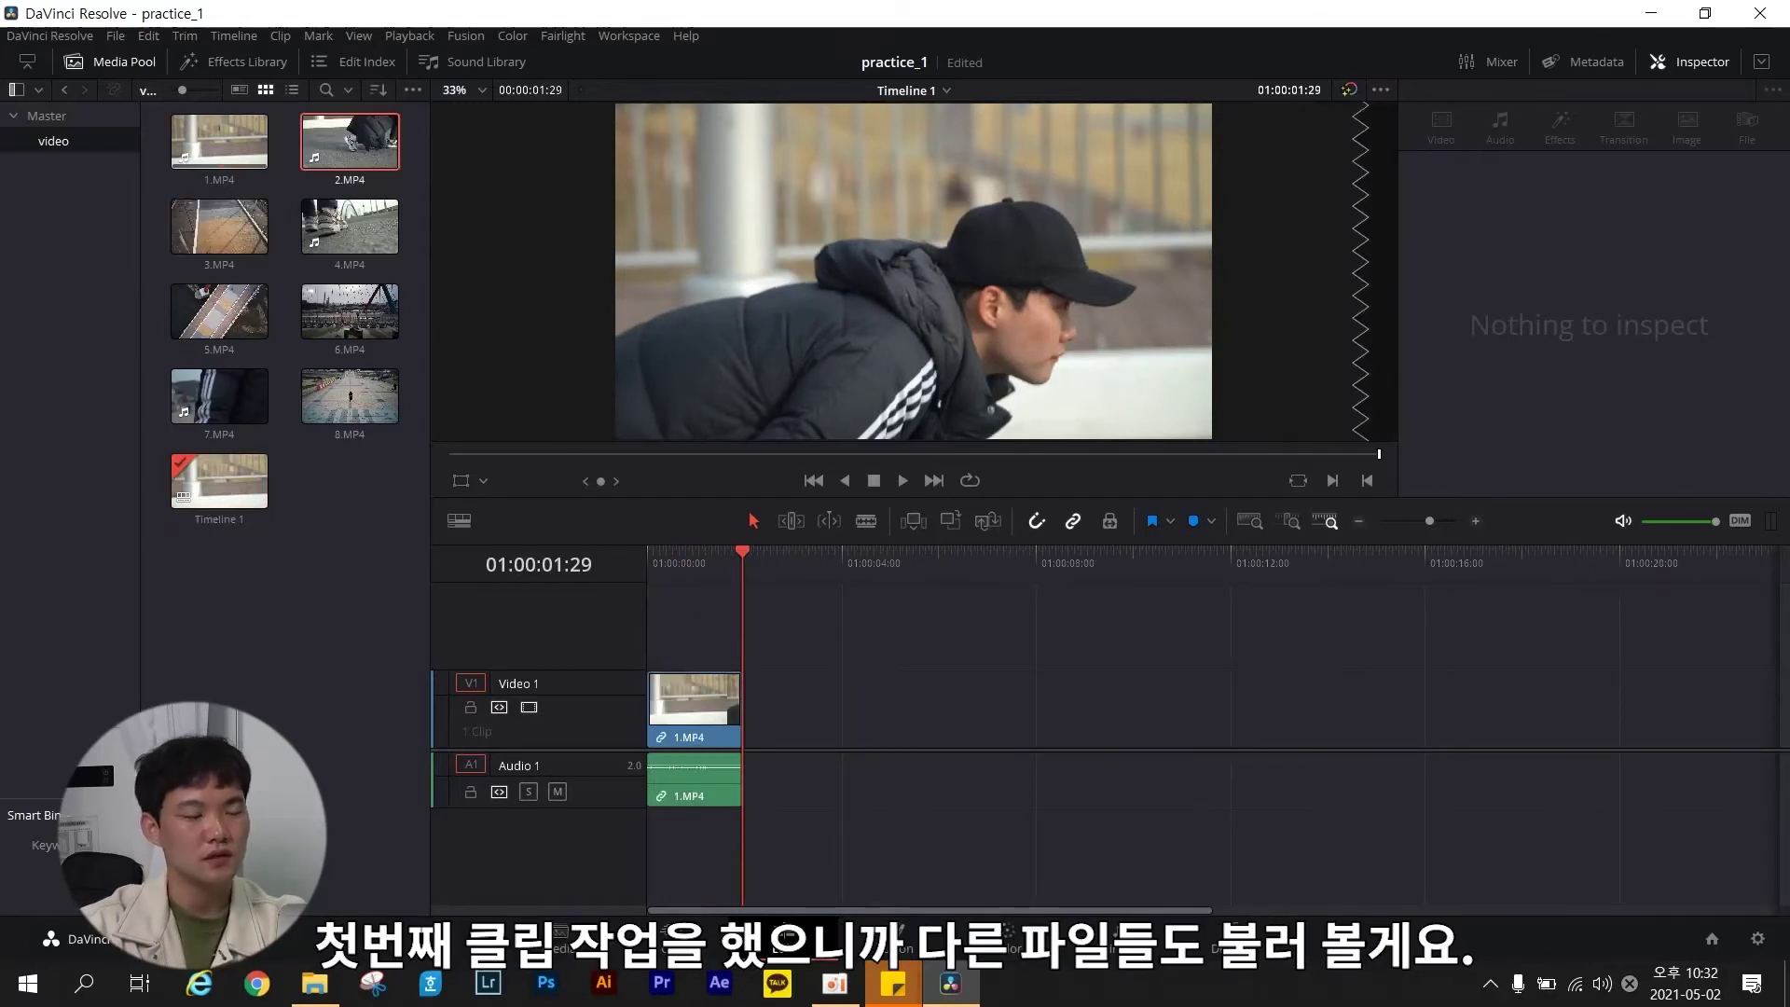
{"action": "left_click", "coordinate": [350, 312]}
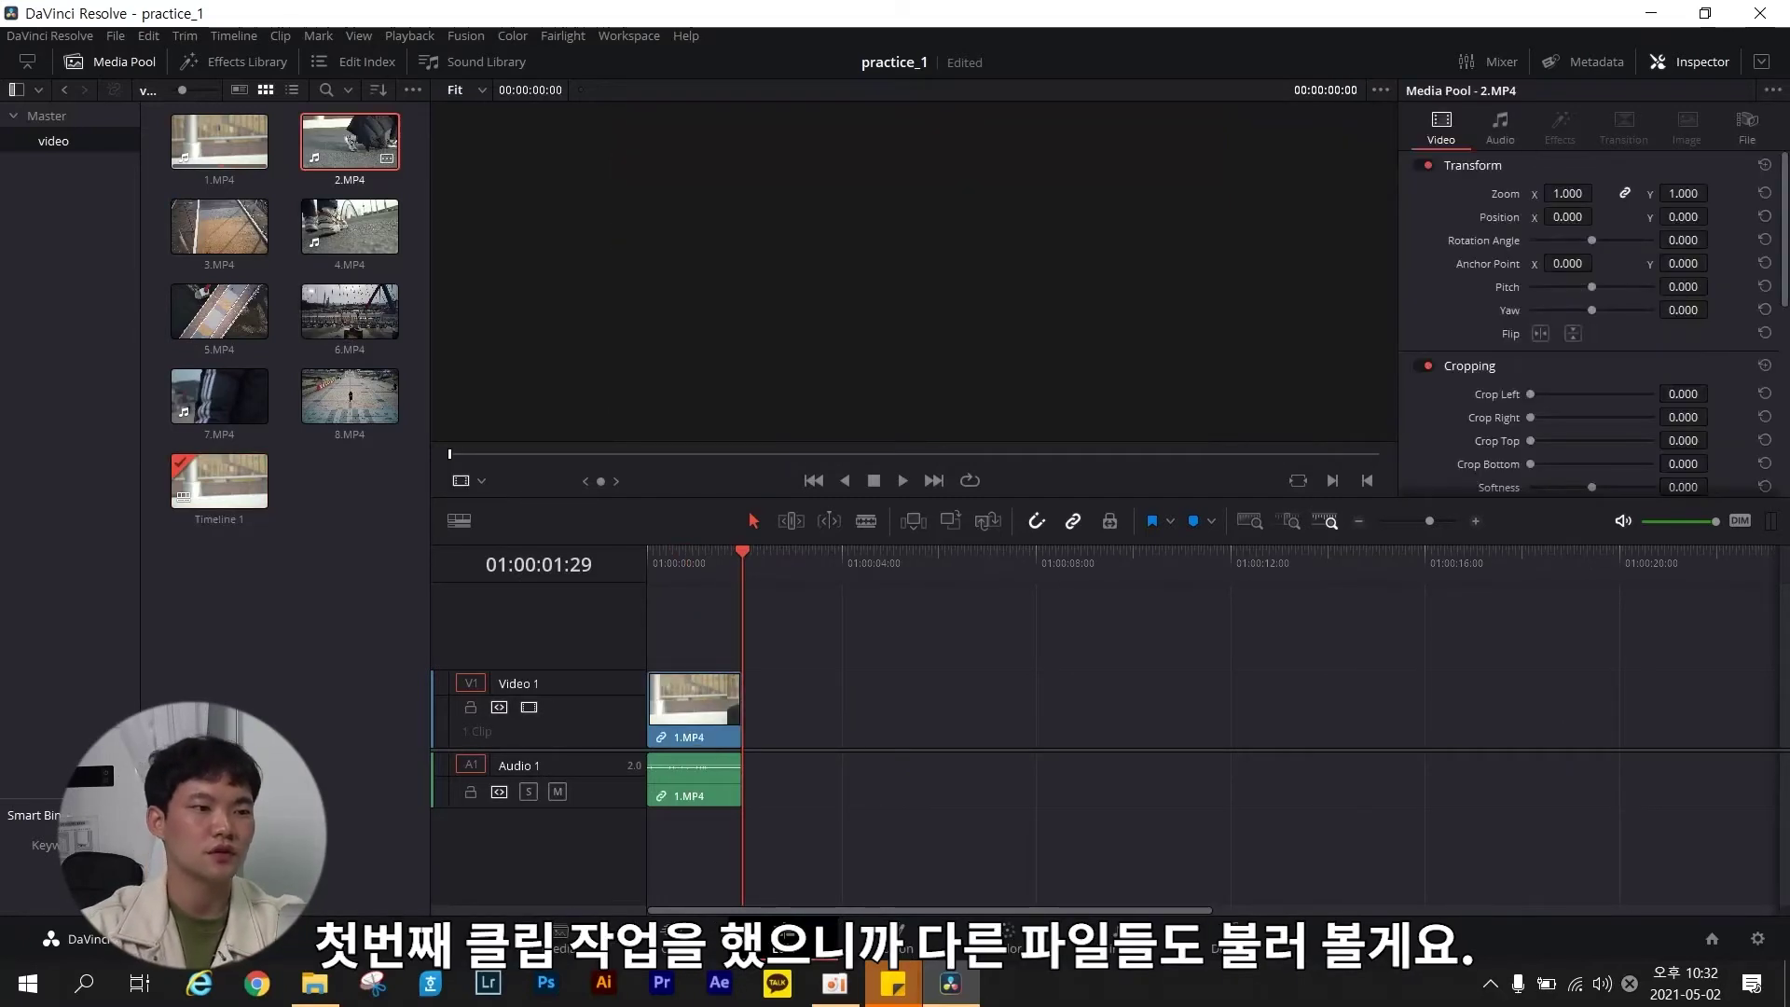
{"action": "left_click", "coordinate": [384, 241], "text": "shift"}
{"action": "left_click", "coordinate": [352, 471]}
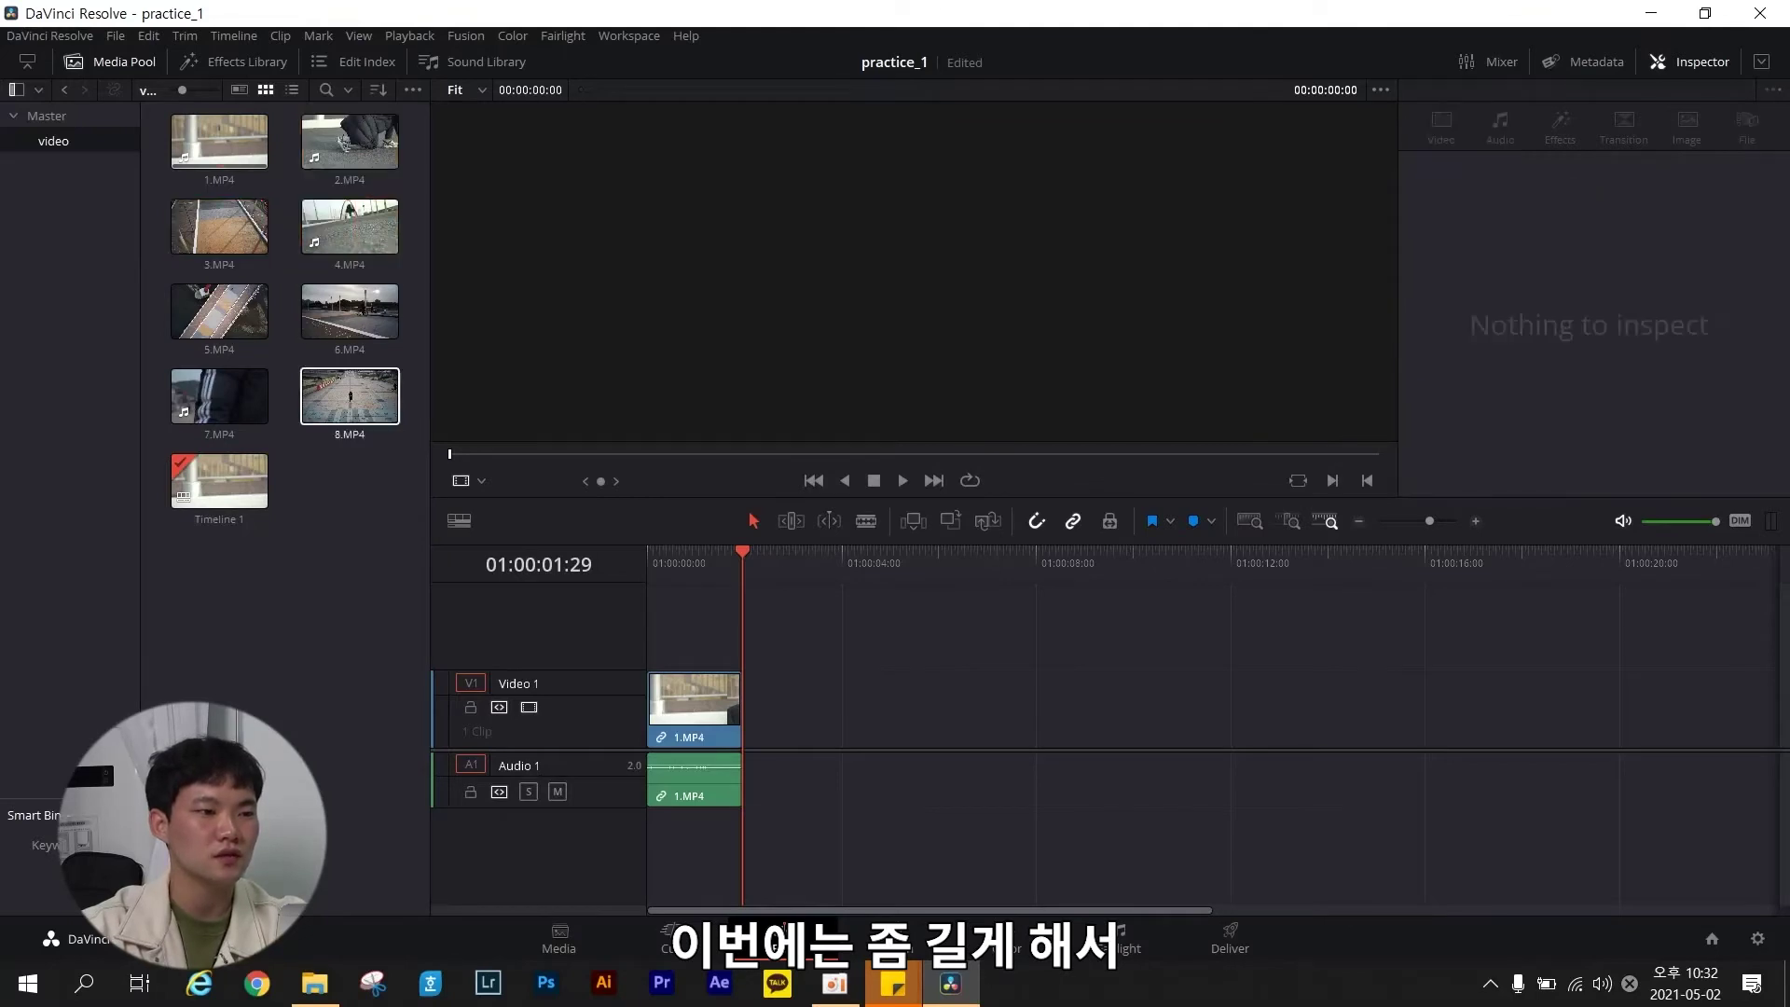
{"action": "left_click", "coordinate": [349, 144]}
{"action": "left_click", "coordinate": [224, 228], "text": "ctrl"}
{"action": "left_click", "coordinate": [357, 229], "text": "ctrl"}
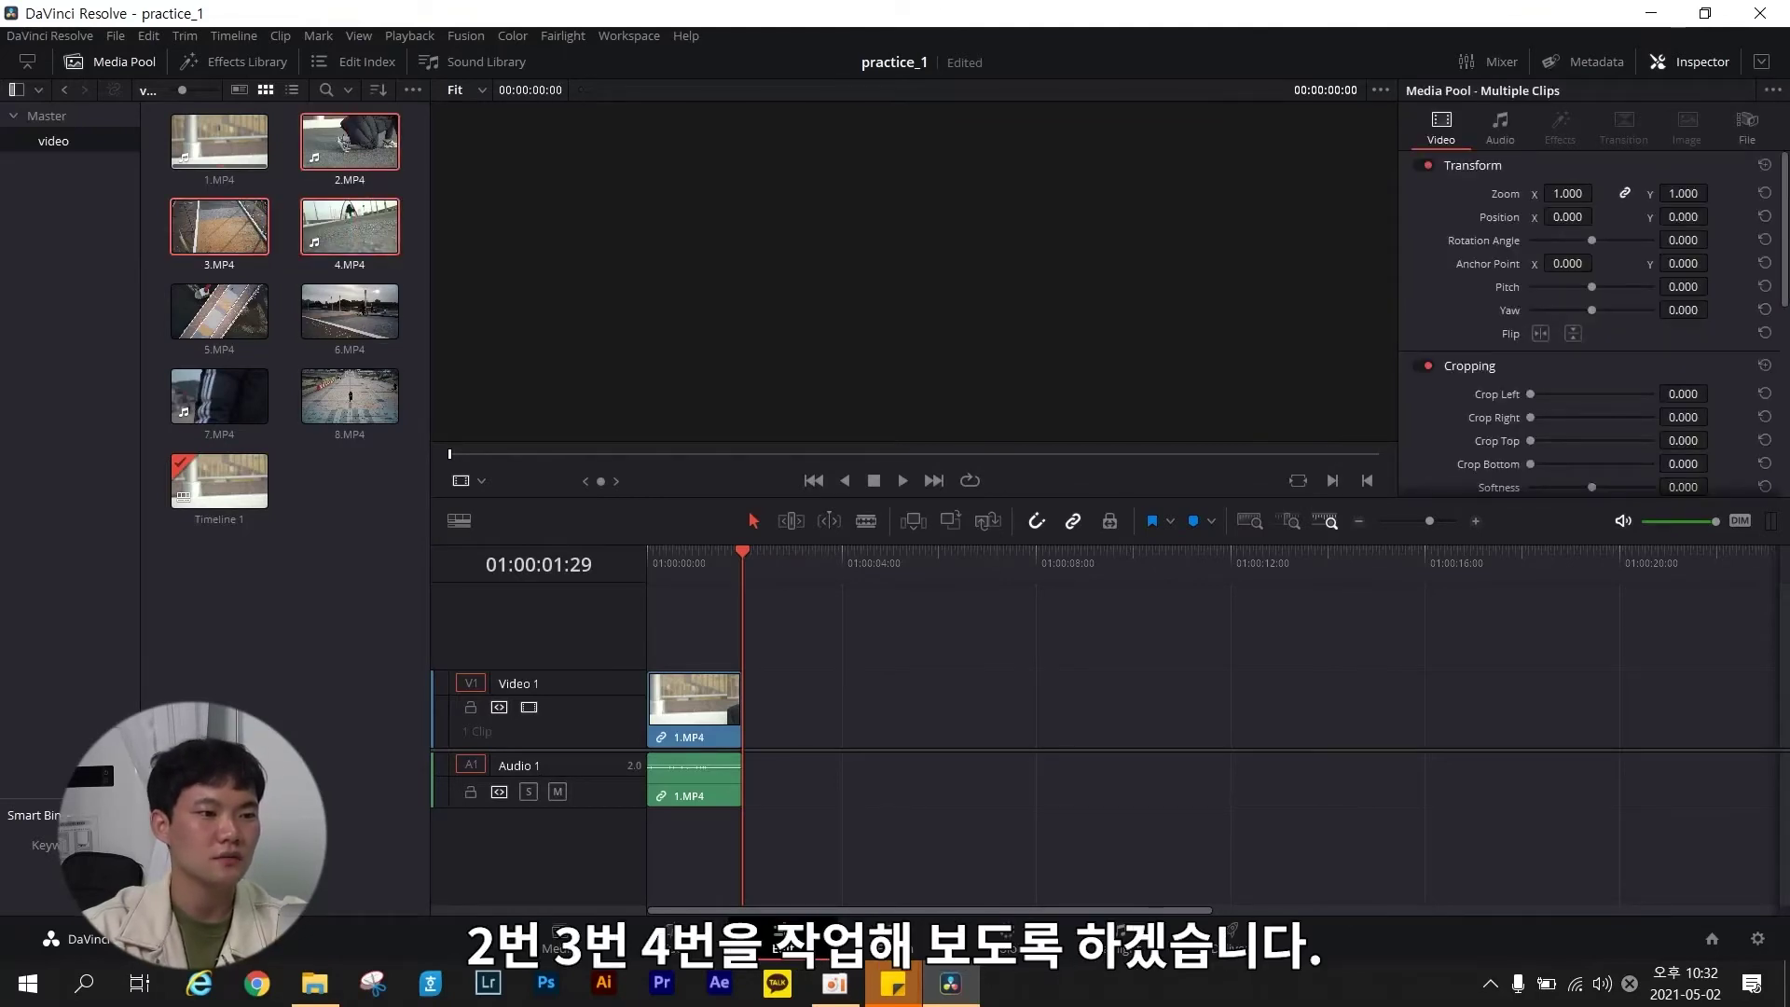
{"action": "left_click", "coordinate": [415, 234]}
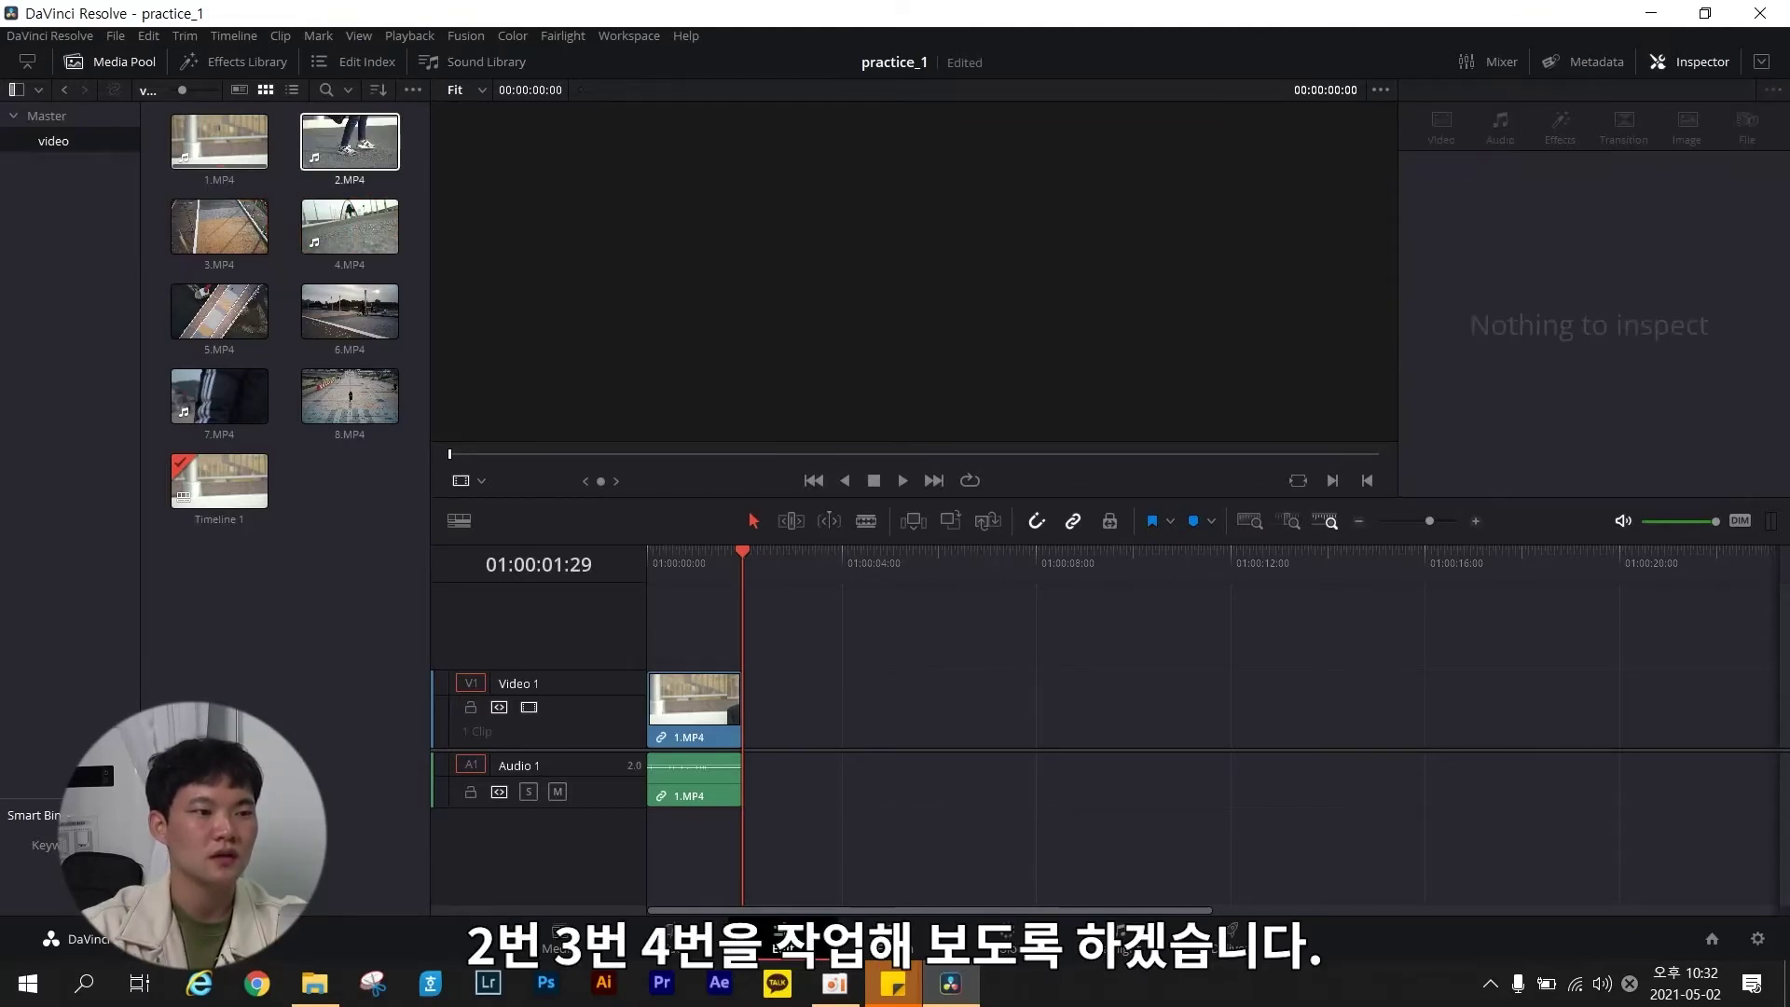
Select 2.MP4, 3.MP4 and 4.MP4 together in the media pool and add them to the timeline directly after 1.MP4.
{"action": "left_click", "coordinate": [350, 143]}
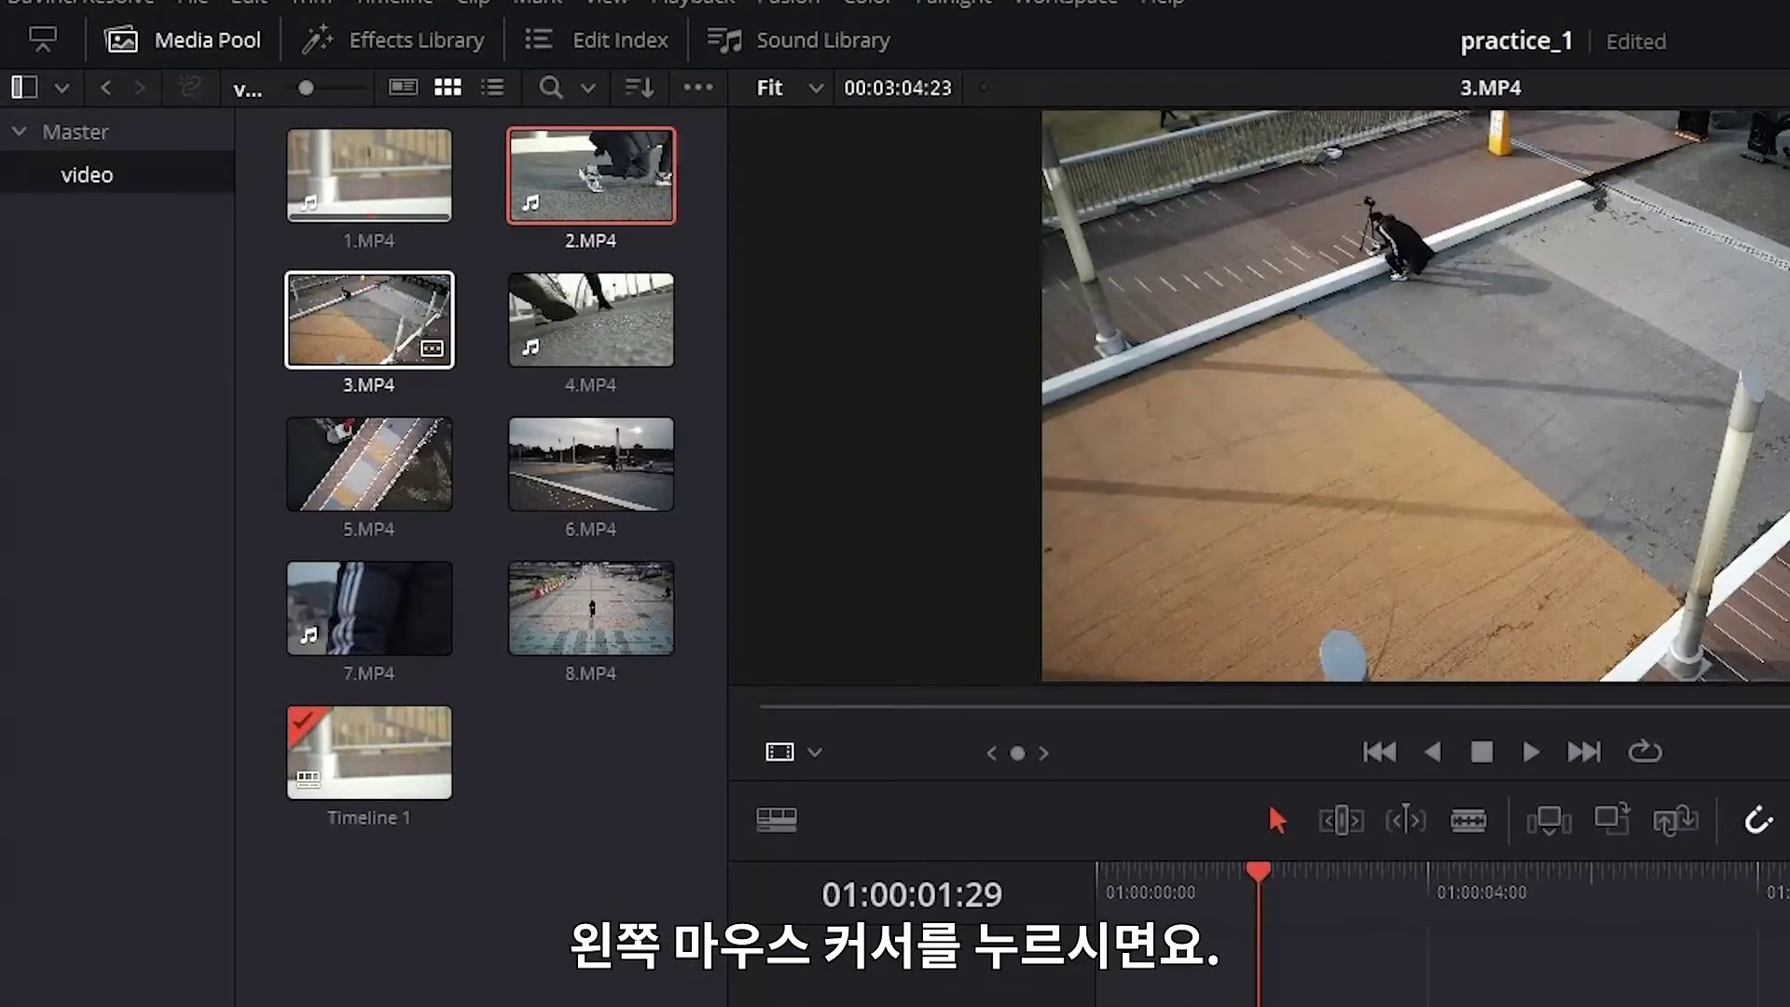
{"action": "left_click", "coordinate": [378, 321], "text": "ctrl"}
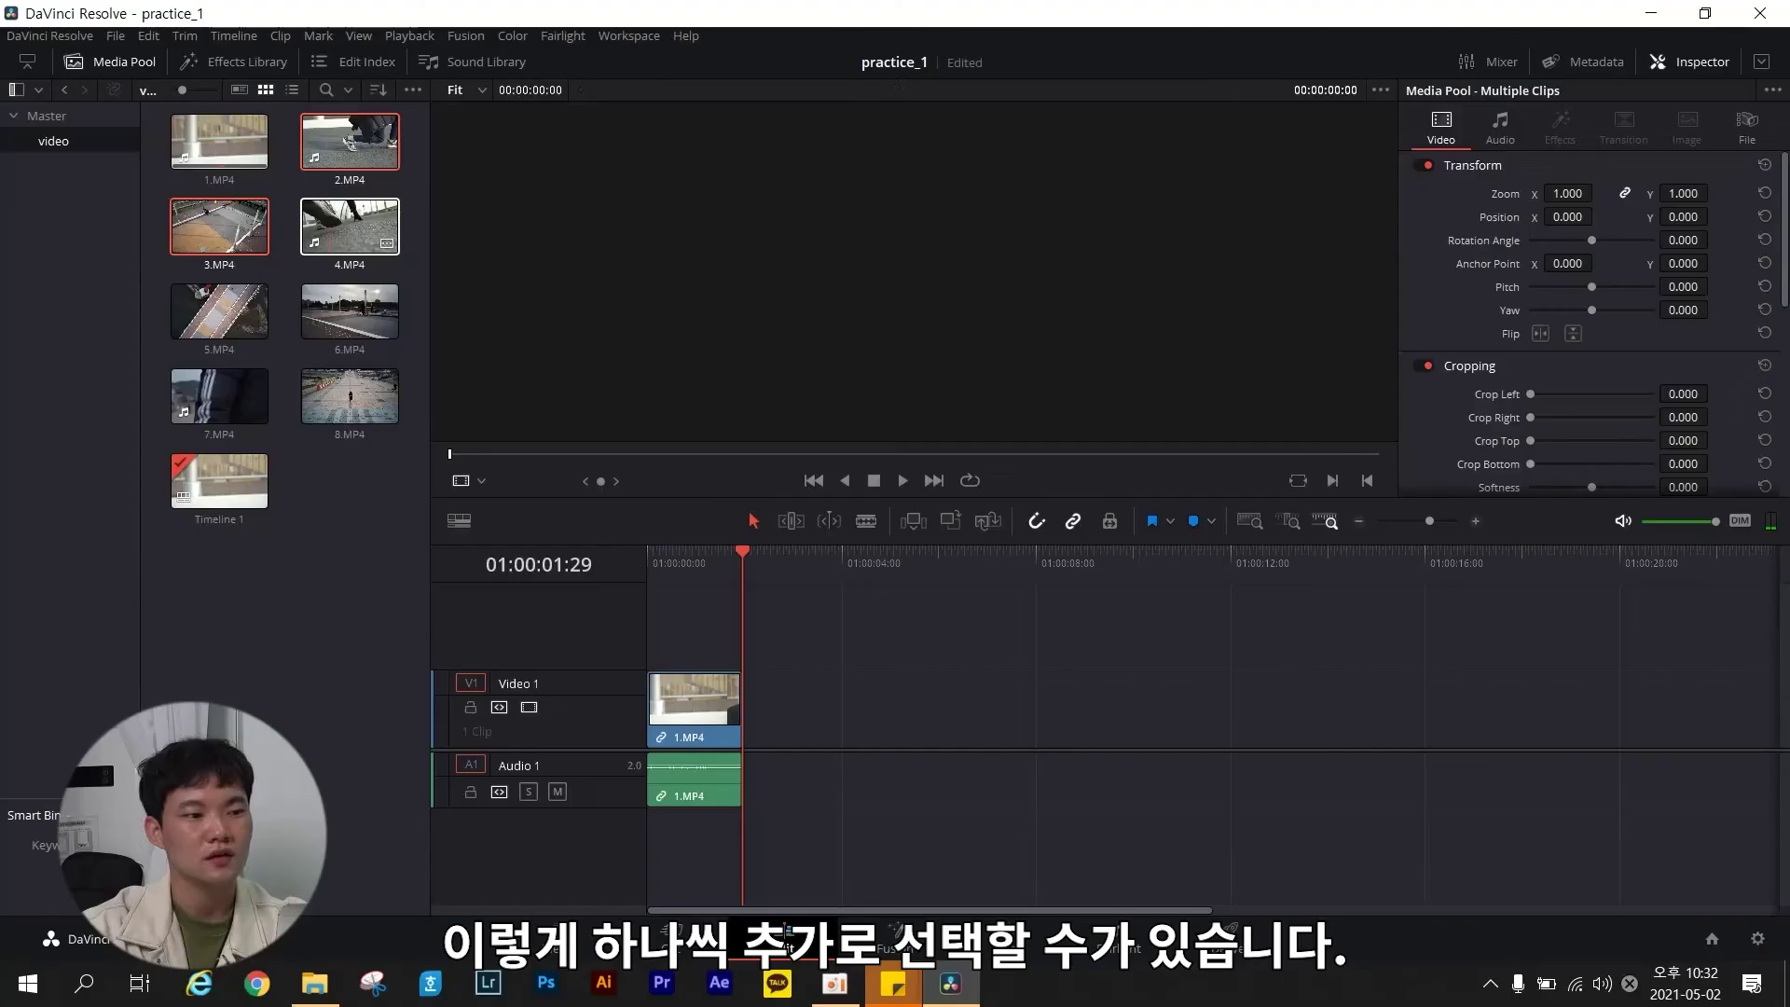
{"action": "left_click", "coordinate": [591, 319], "text": "ctrl"}
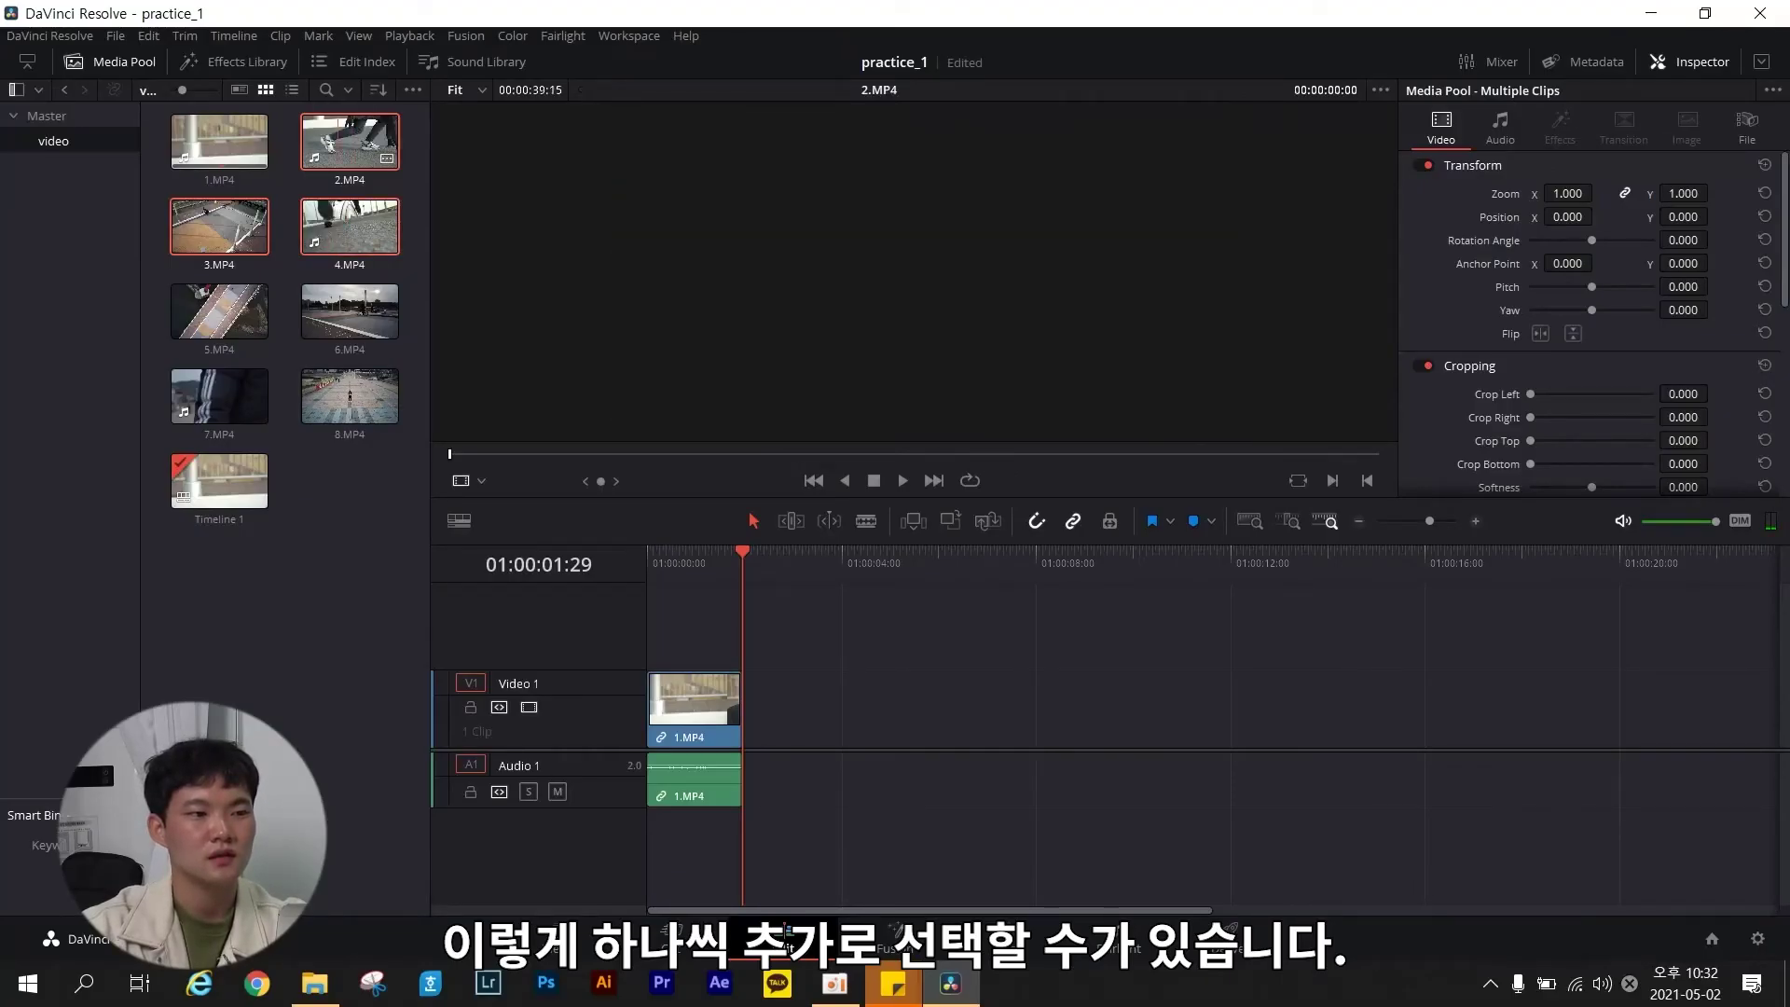
{"action": "left_click_drag", "start_coordinate": [355, 126], "coordinate": [742, 706]}
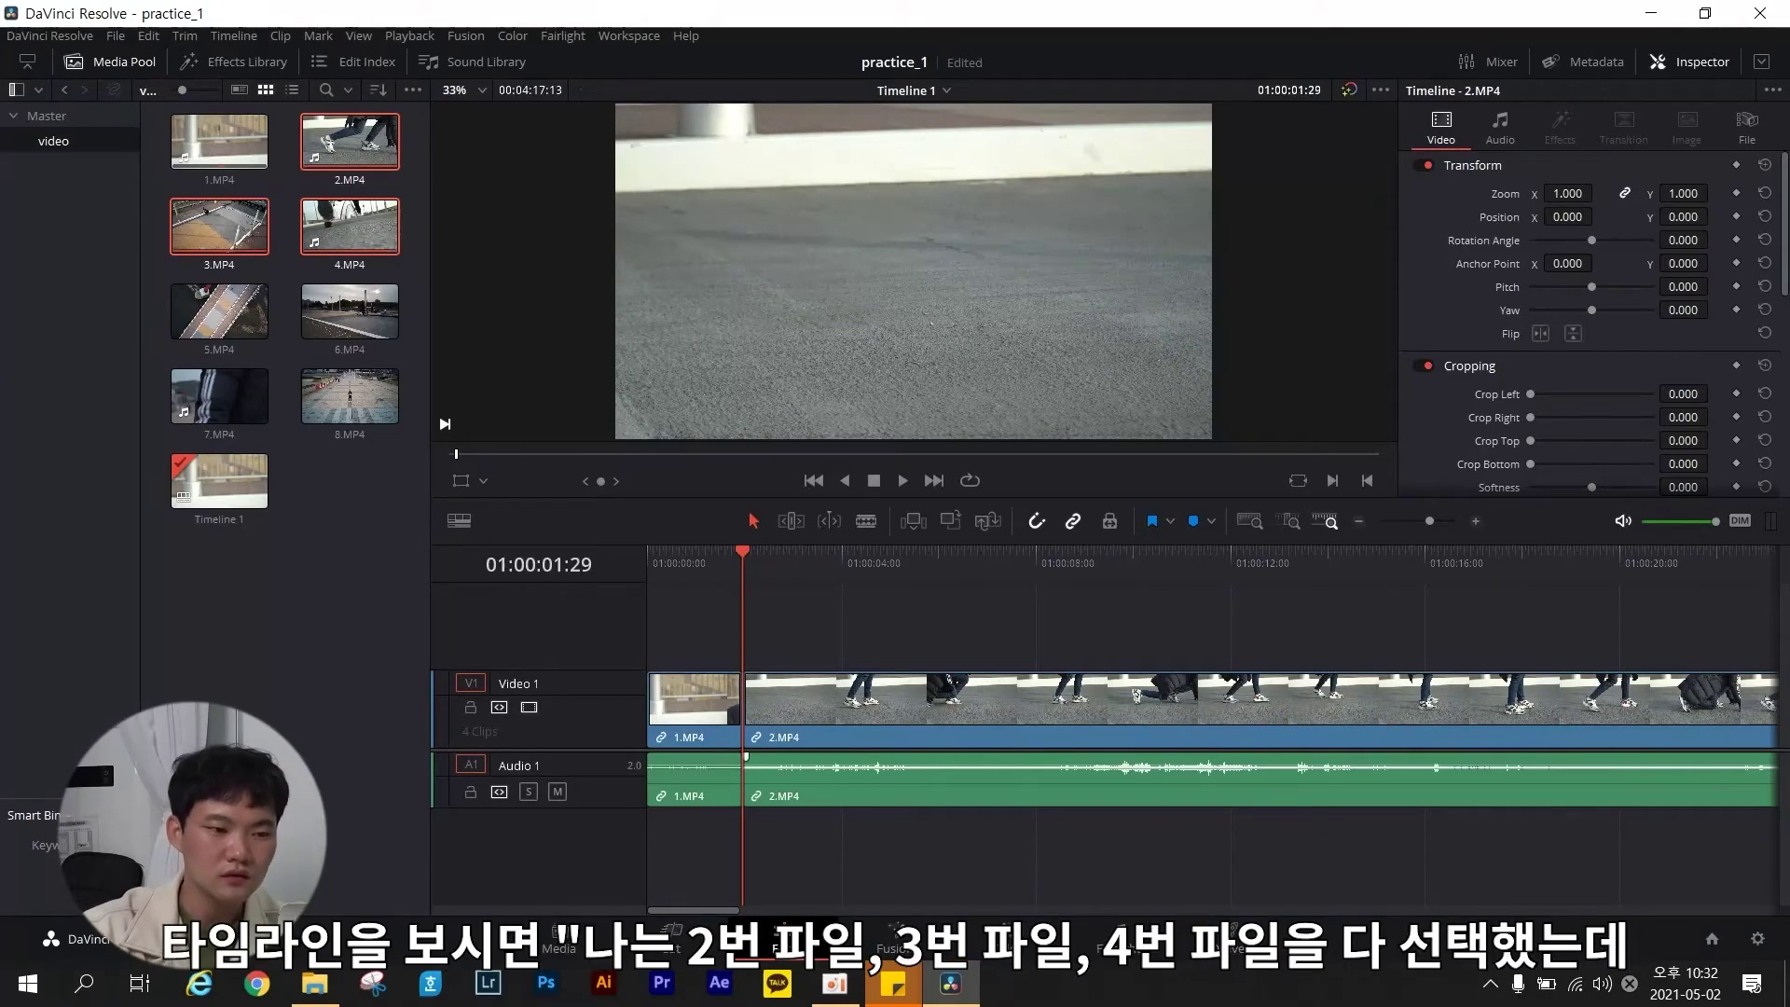
{"action": "key", "text": "q"}
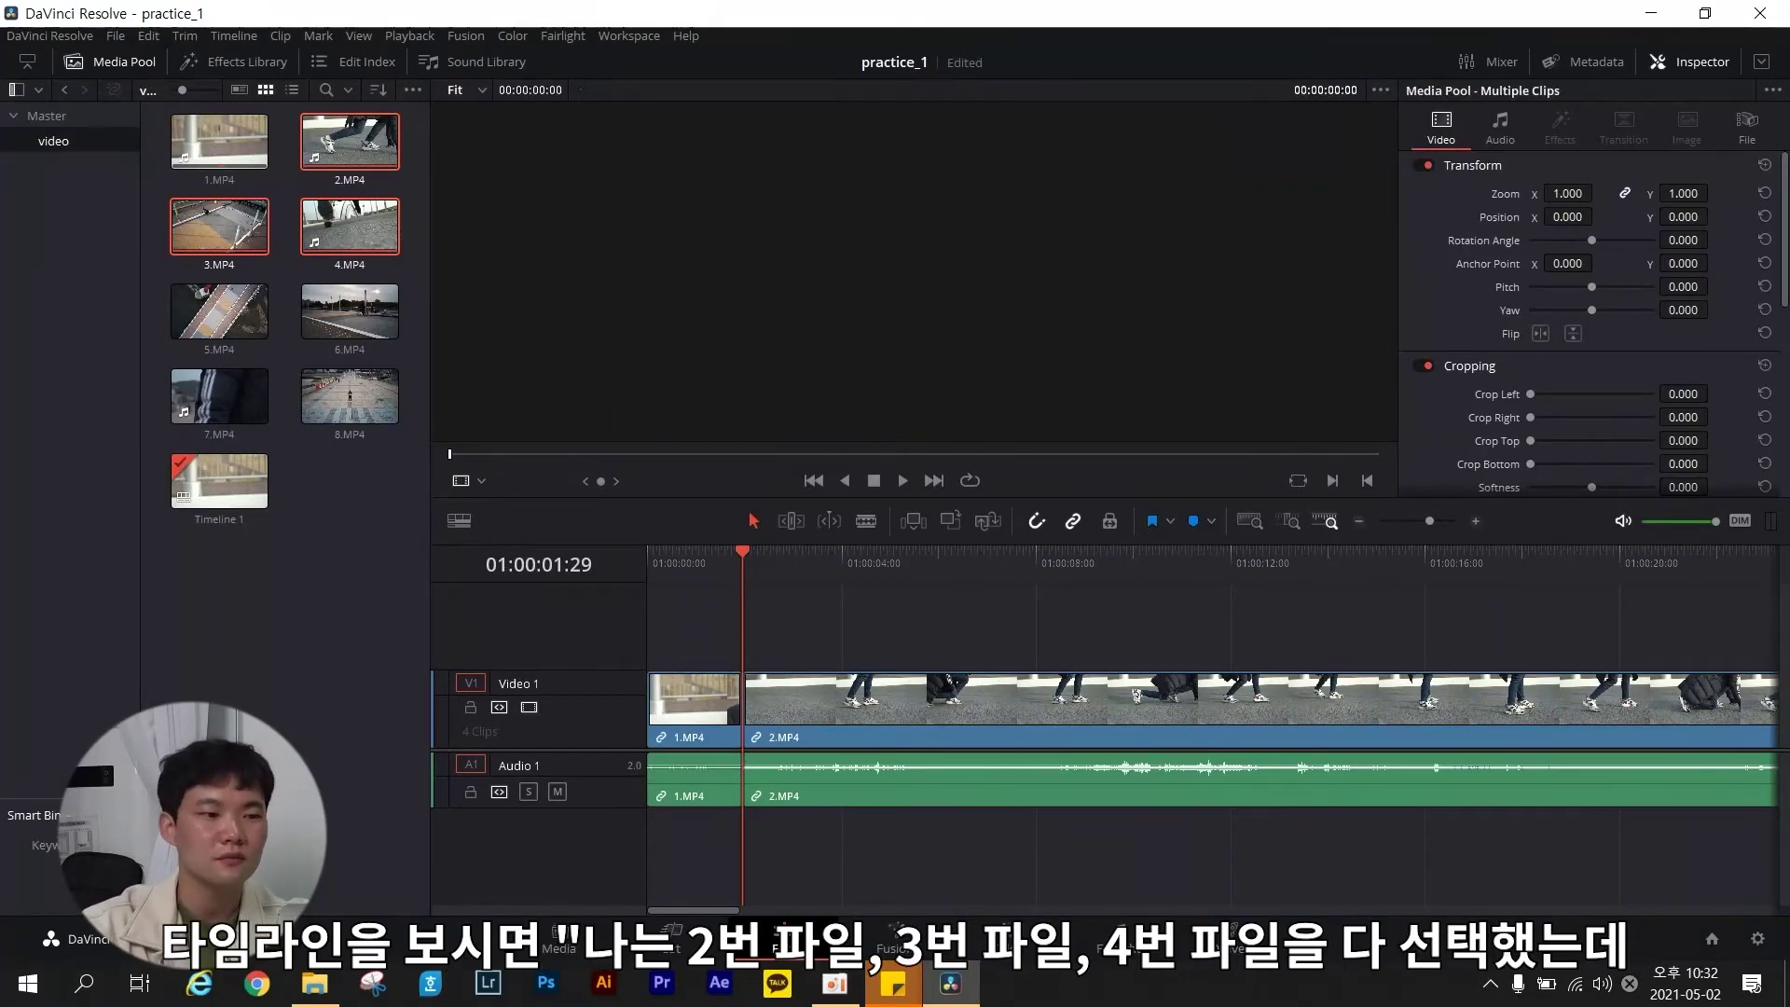
{"action": "key", "text": "q"}
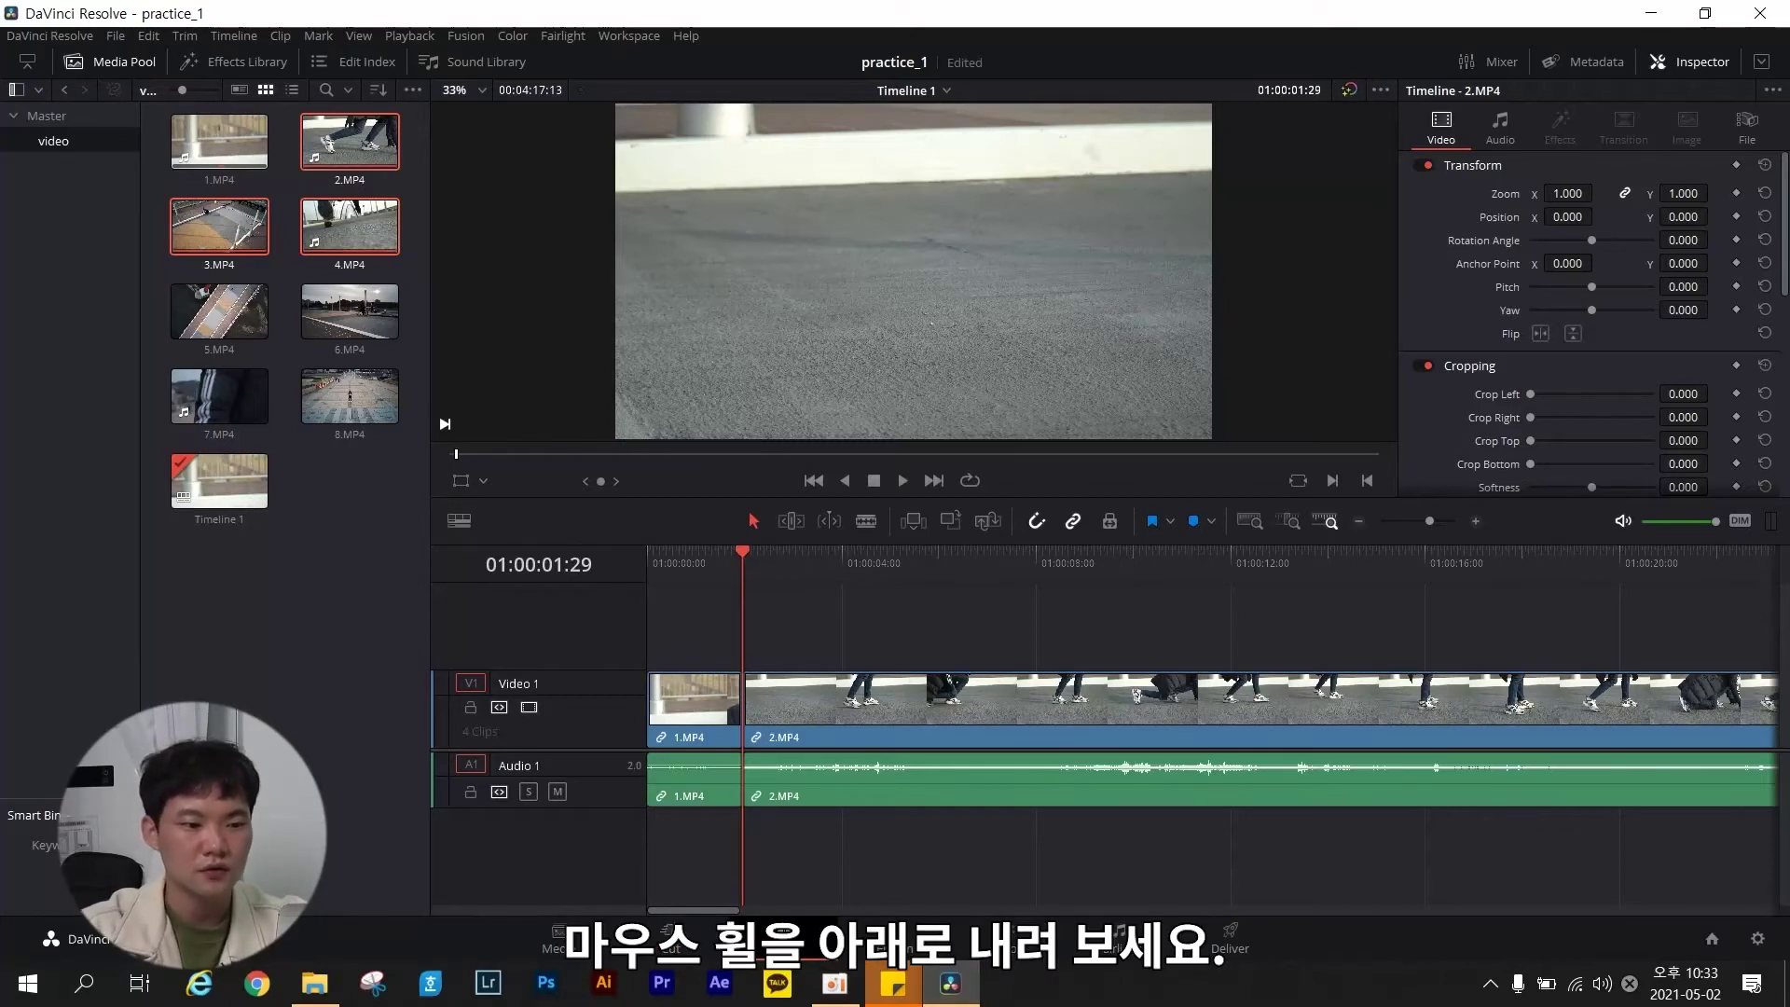
Look along the timeline through the 2.MP4 clip and the long 3.MP4 clip, then return to the timeline start.
{"action": "scroll", "coordinate": [1212, 737], "scroll_direction": "down", "scroll_amount": 6}
{"action": "scroll", "coordinate": [1212, 737], "scroll_direction": "down", "scroll_amount": 8}
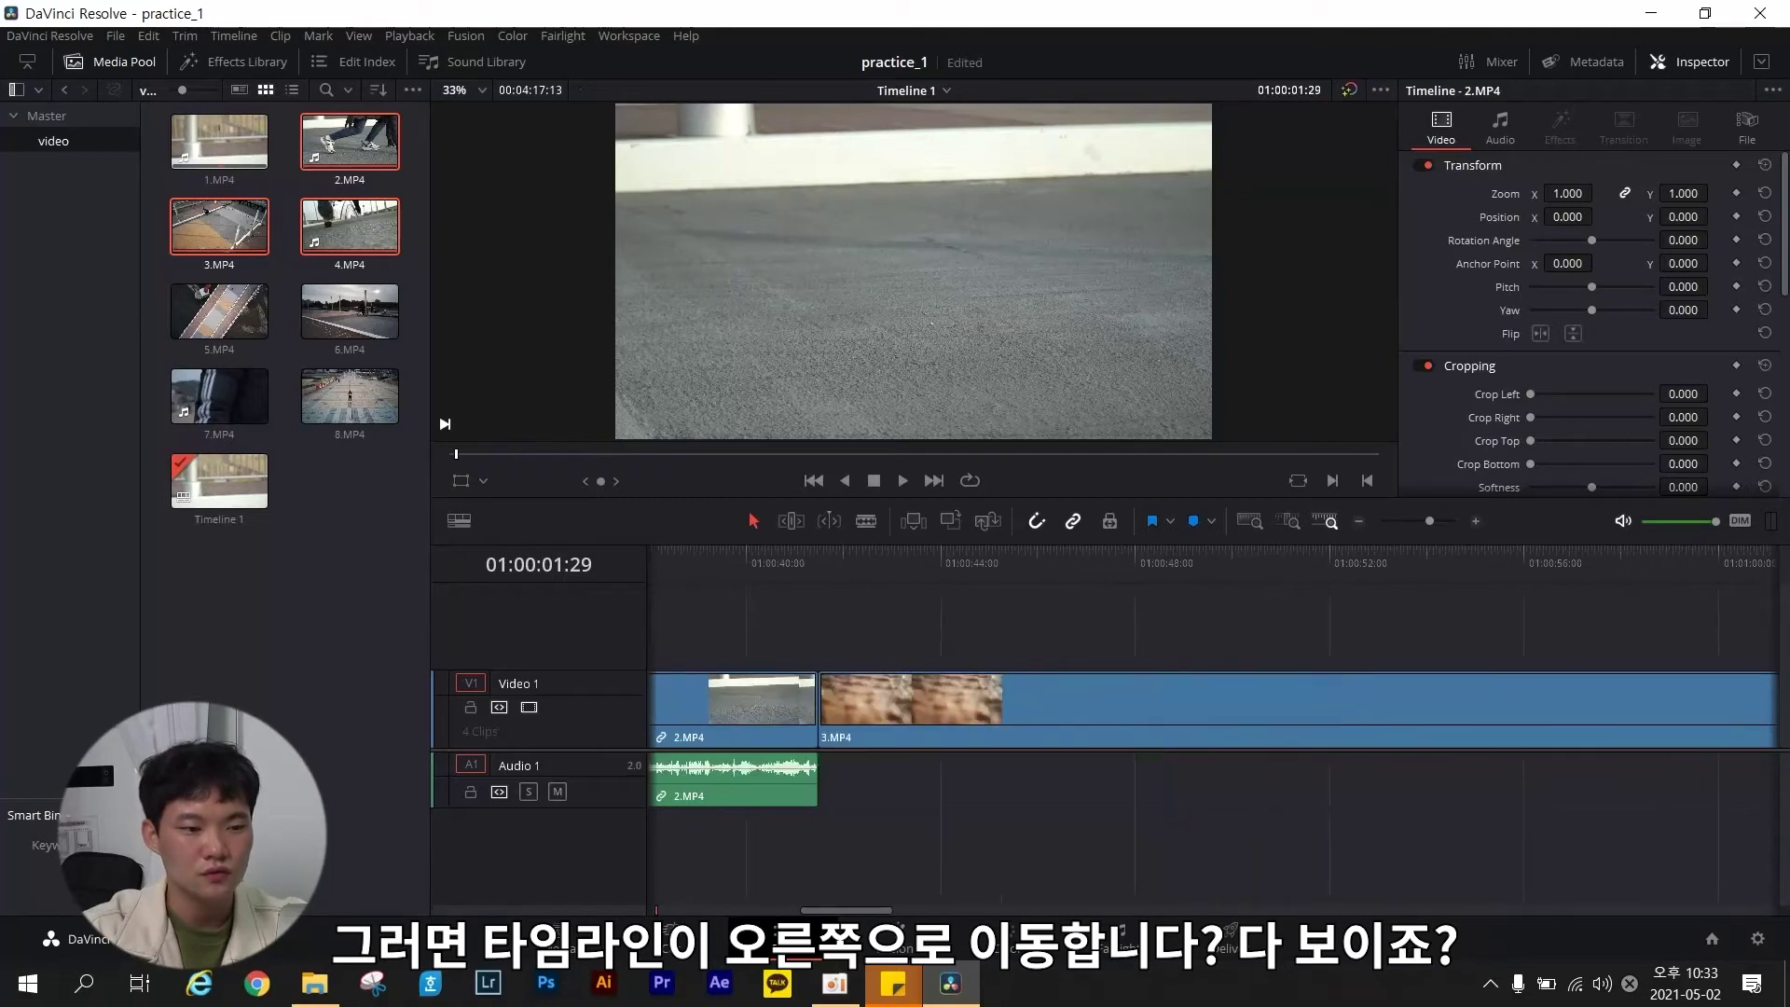
{"action": "scroll", "coordinate": [1213, 737], "scroll_direction": "down", "scroll_amount": 4}
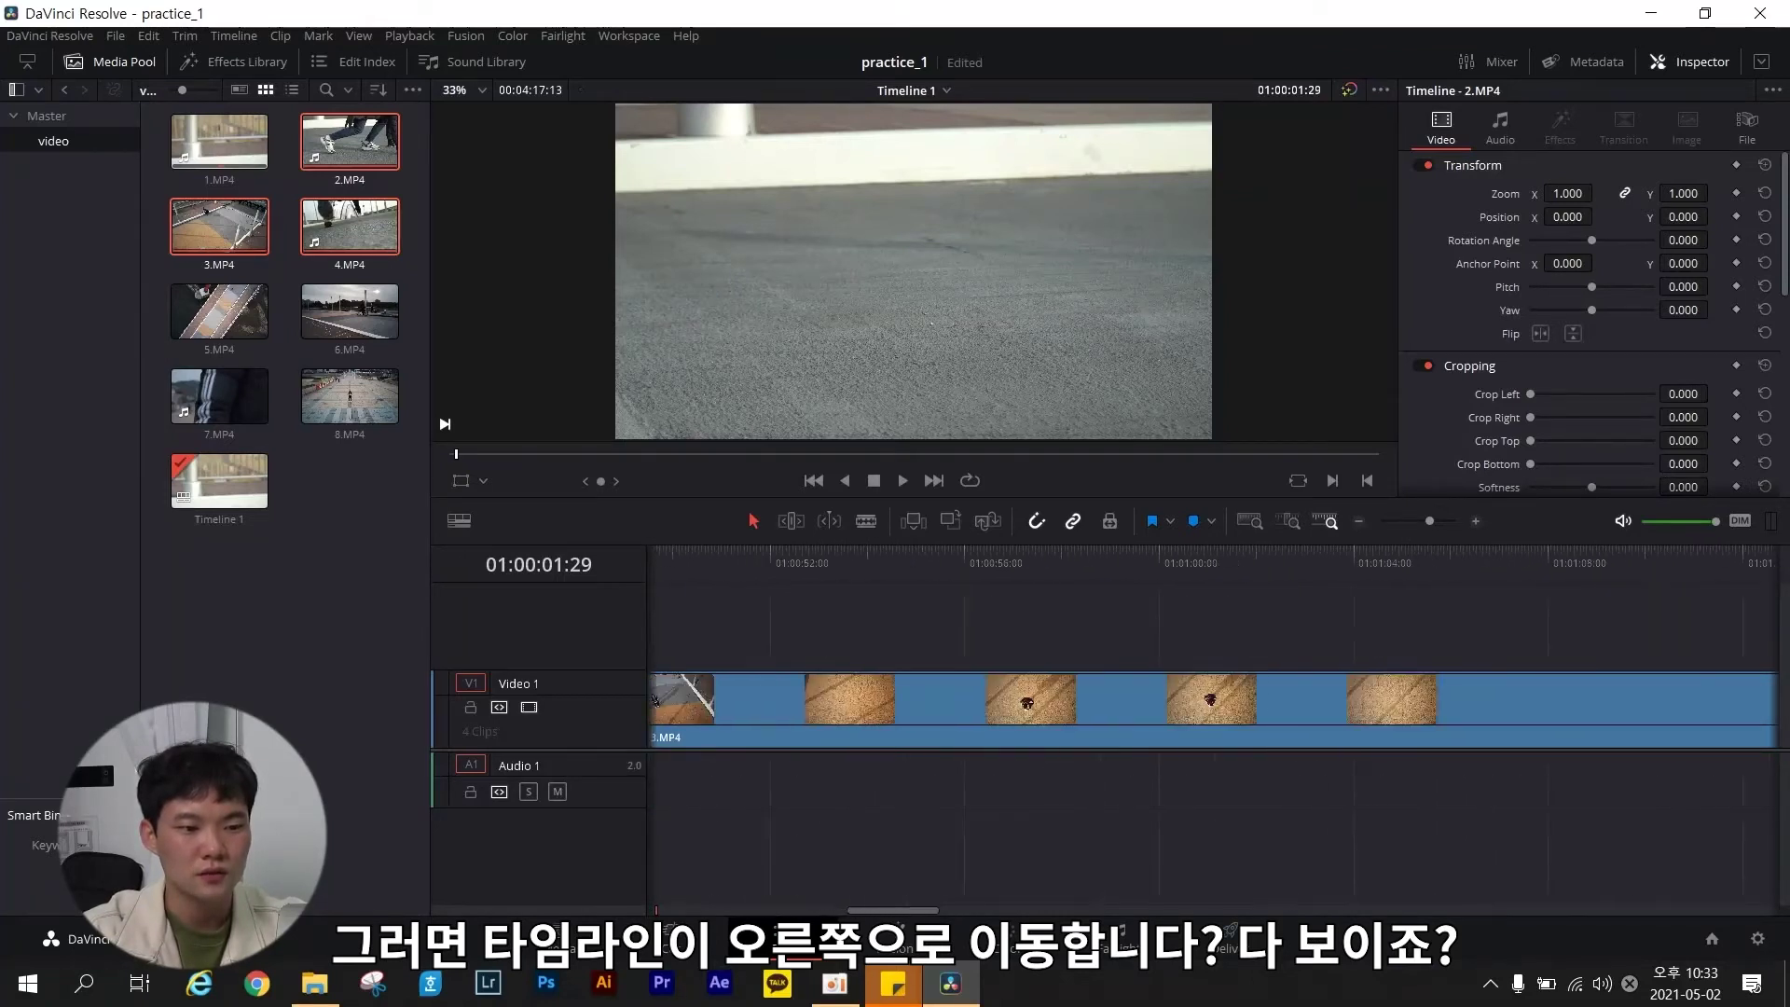
{"action": "scroll", "coordinate": [1212, 736], "scroll_direction": "down", "scroll_amount": 9}
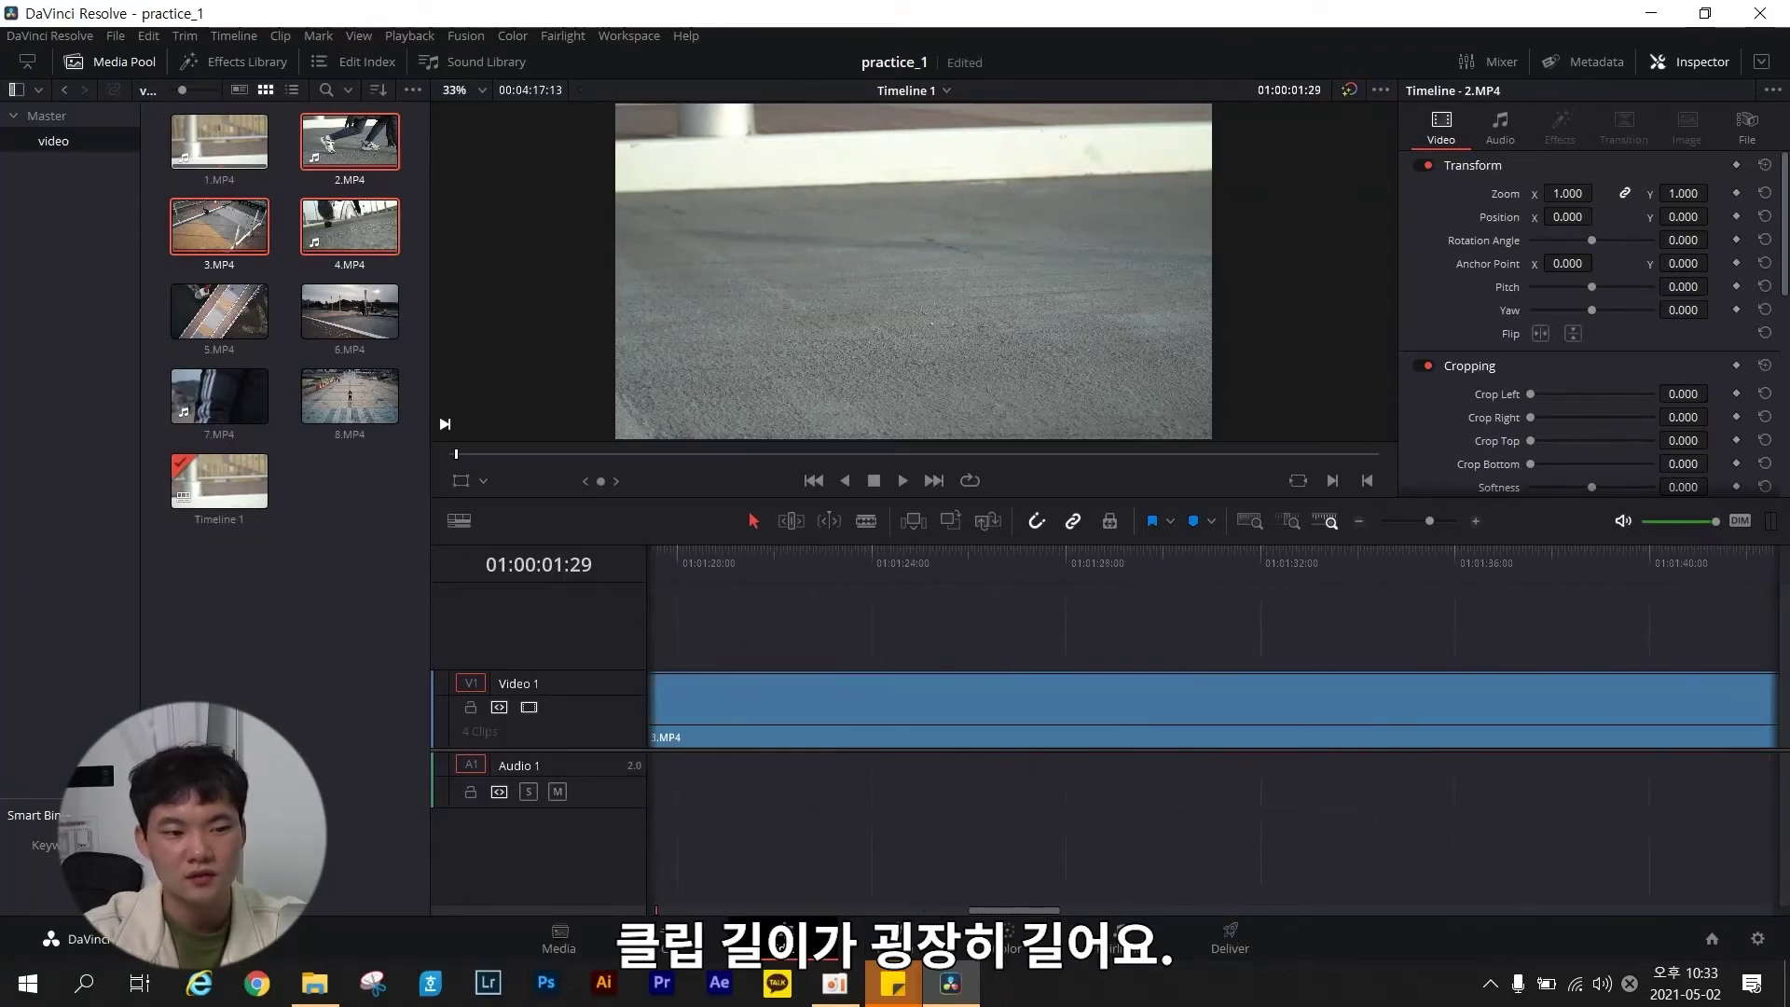
{"action": "scroll", "coordinate": [1212, 737], "scroll_direction": "up", "scroll_amount": 9}
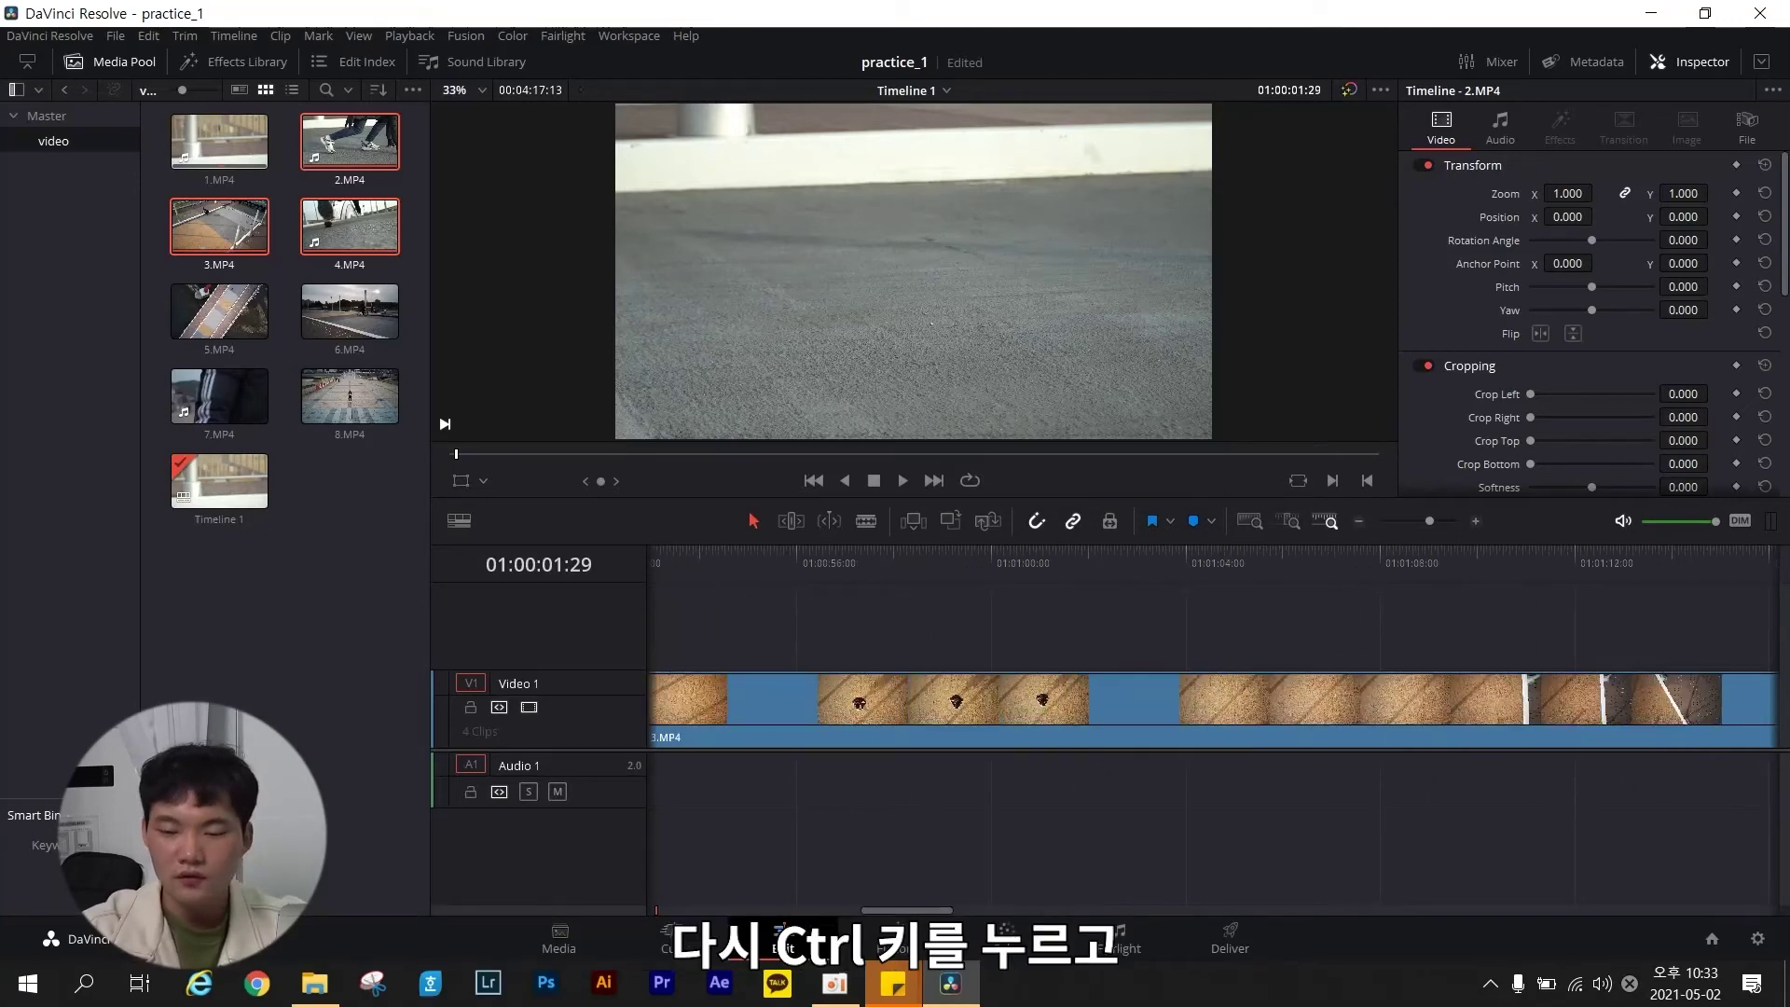
{"action": "scroll", "coordinate": [1212, 736], "scroll_direction": "up", "scroll_amount": 10}
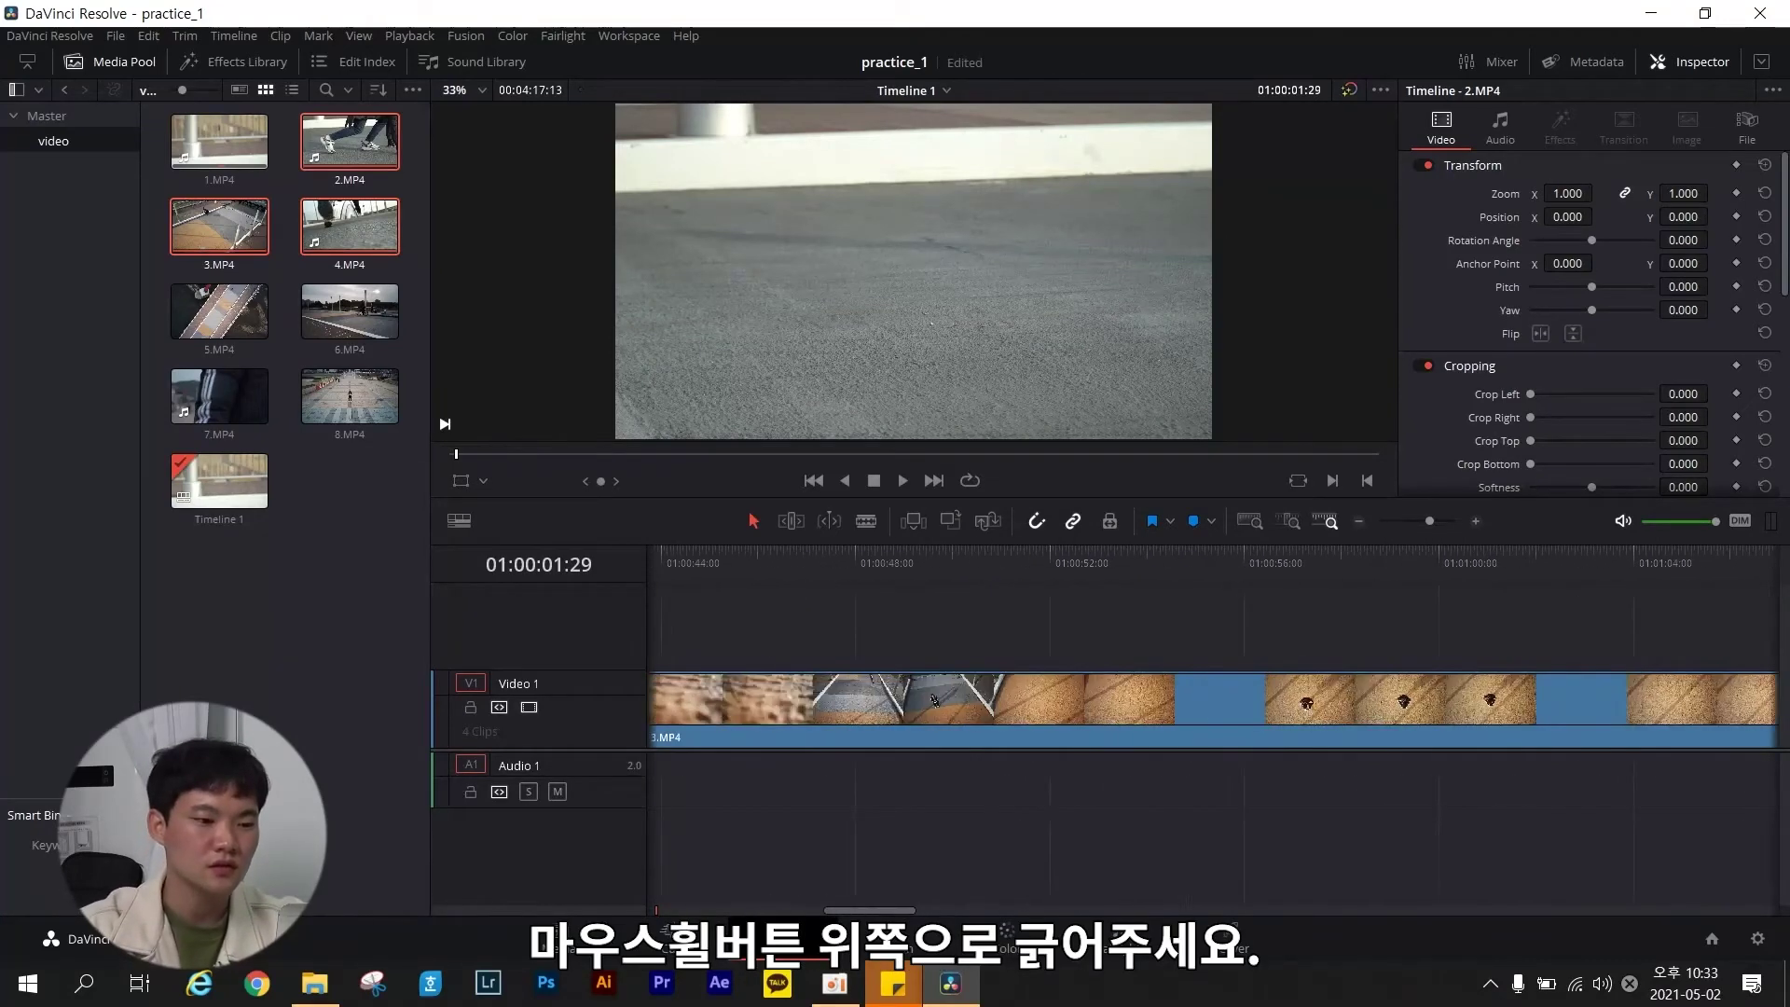
{"action": "scroll", "coordinate": [1213, 737], "scroll_direction": "up", "scroll_amount": 6}
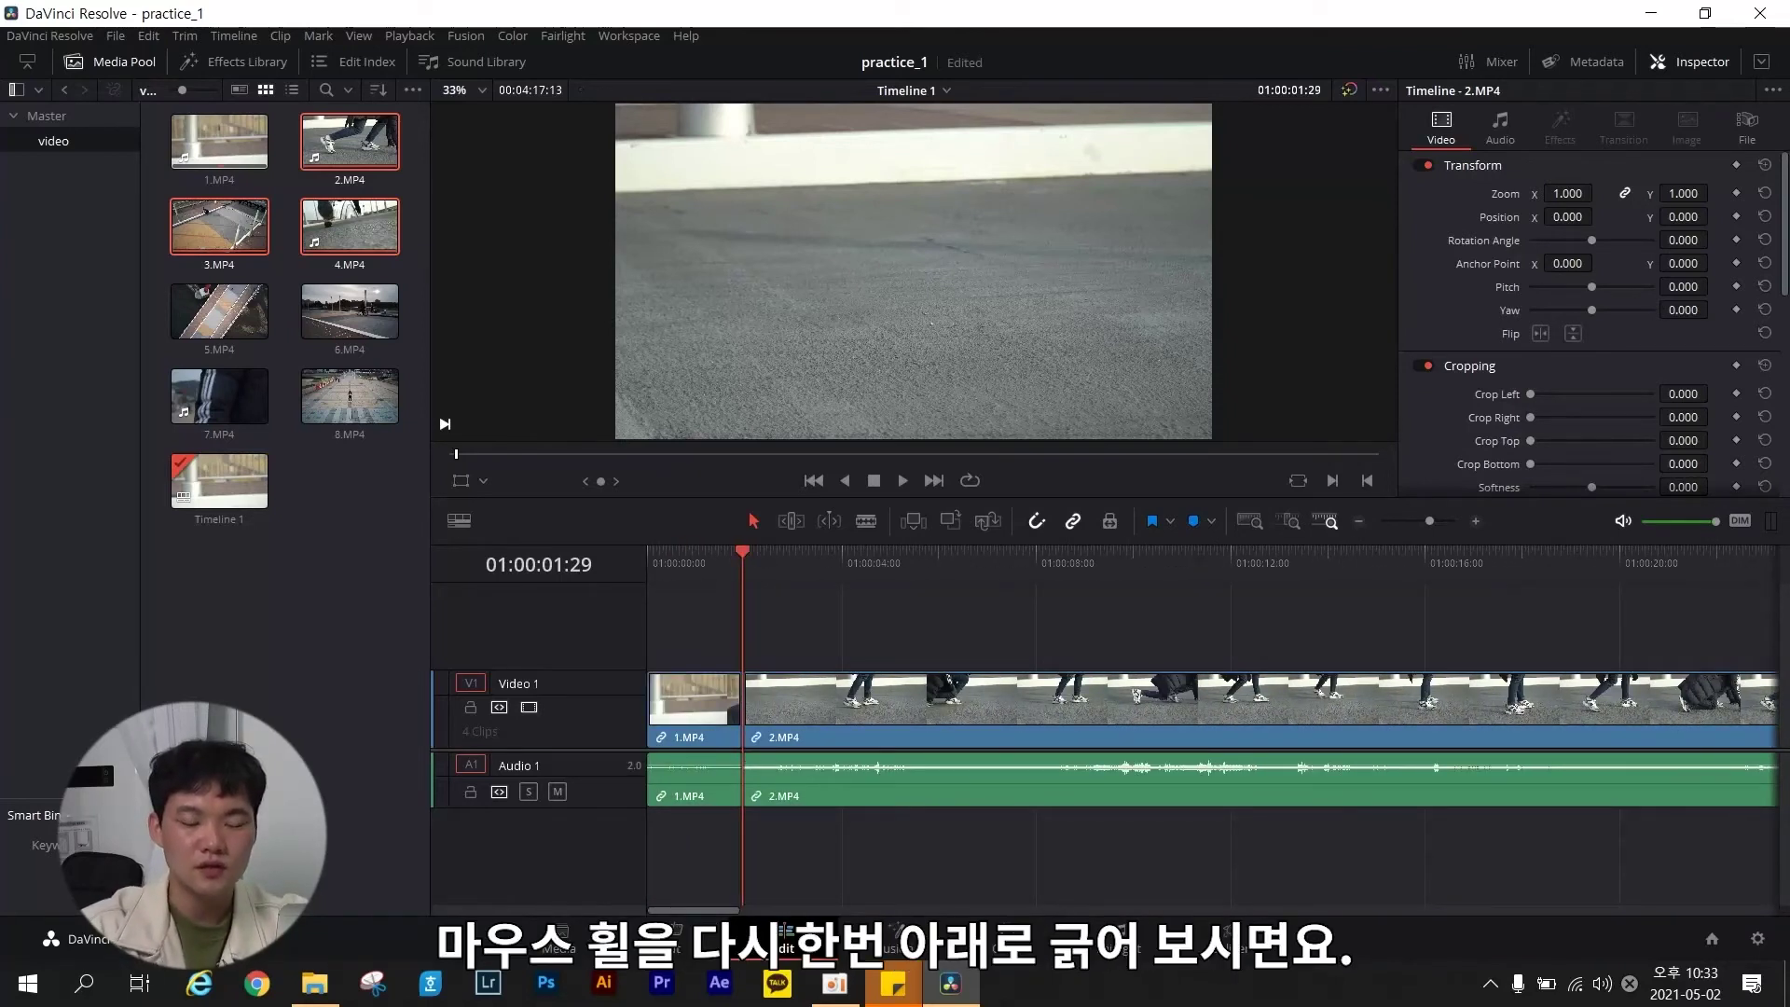
Examine the whole clip sequence at several timeline zoom levels, from the full overview back to a closer view of 2.MP4.
{"action": "scroll", "coordinate": [1213, 728], "scroll_direction": "down", "scroll_amount": 4}
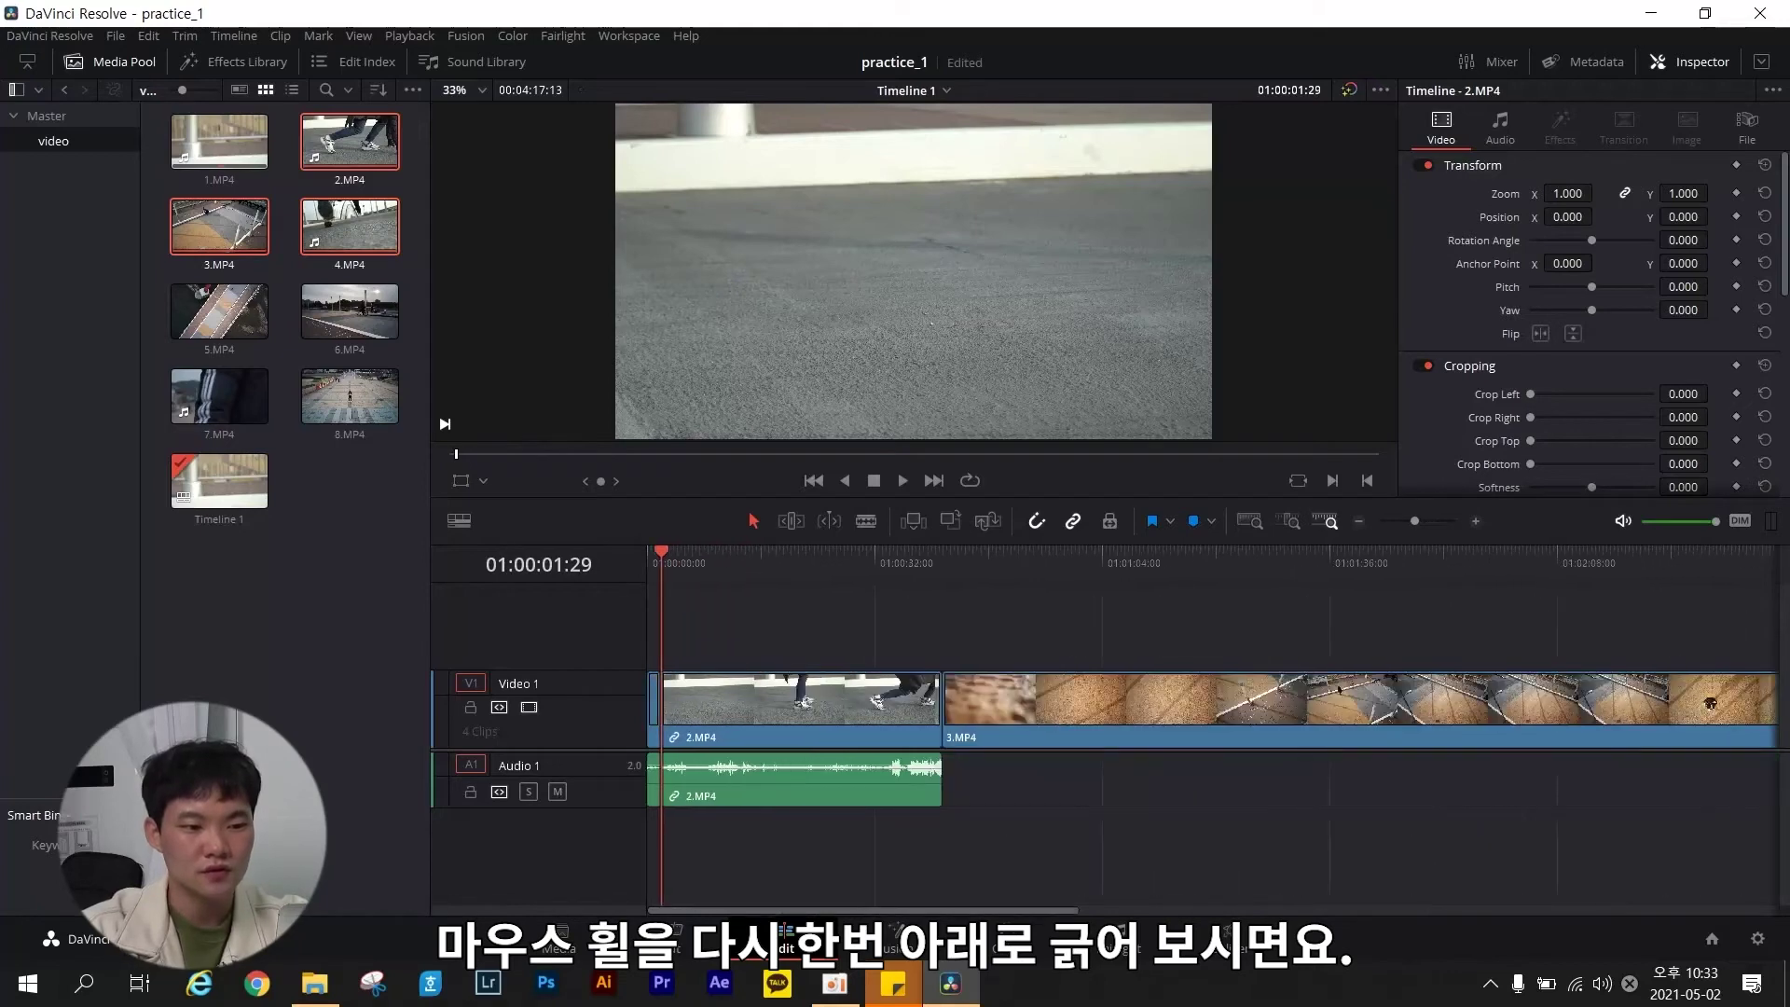
{"action": "scroll", "coordinate": [1212, 727], "scroll_direction": "down", "scroll_amount": 3}
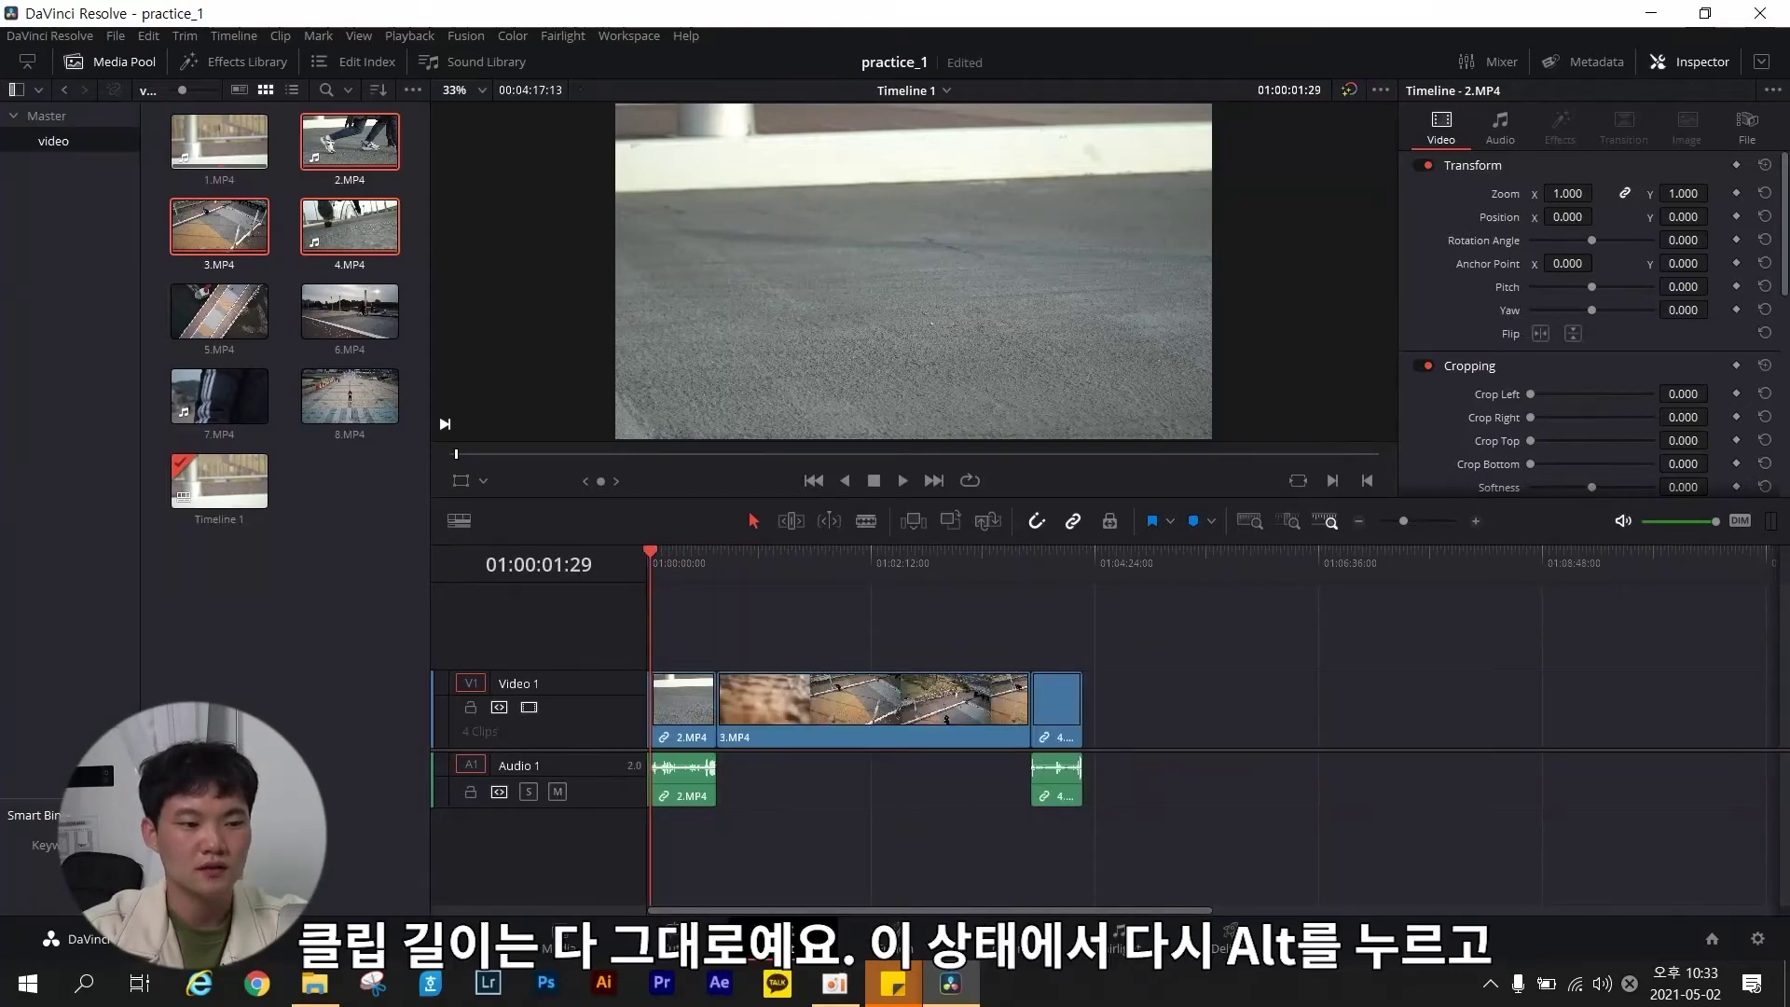
{"action": "scroll", "coordinate": [1212, 728], "scroll_direction": "up", "scroll_amount": 2}
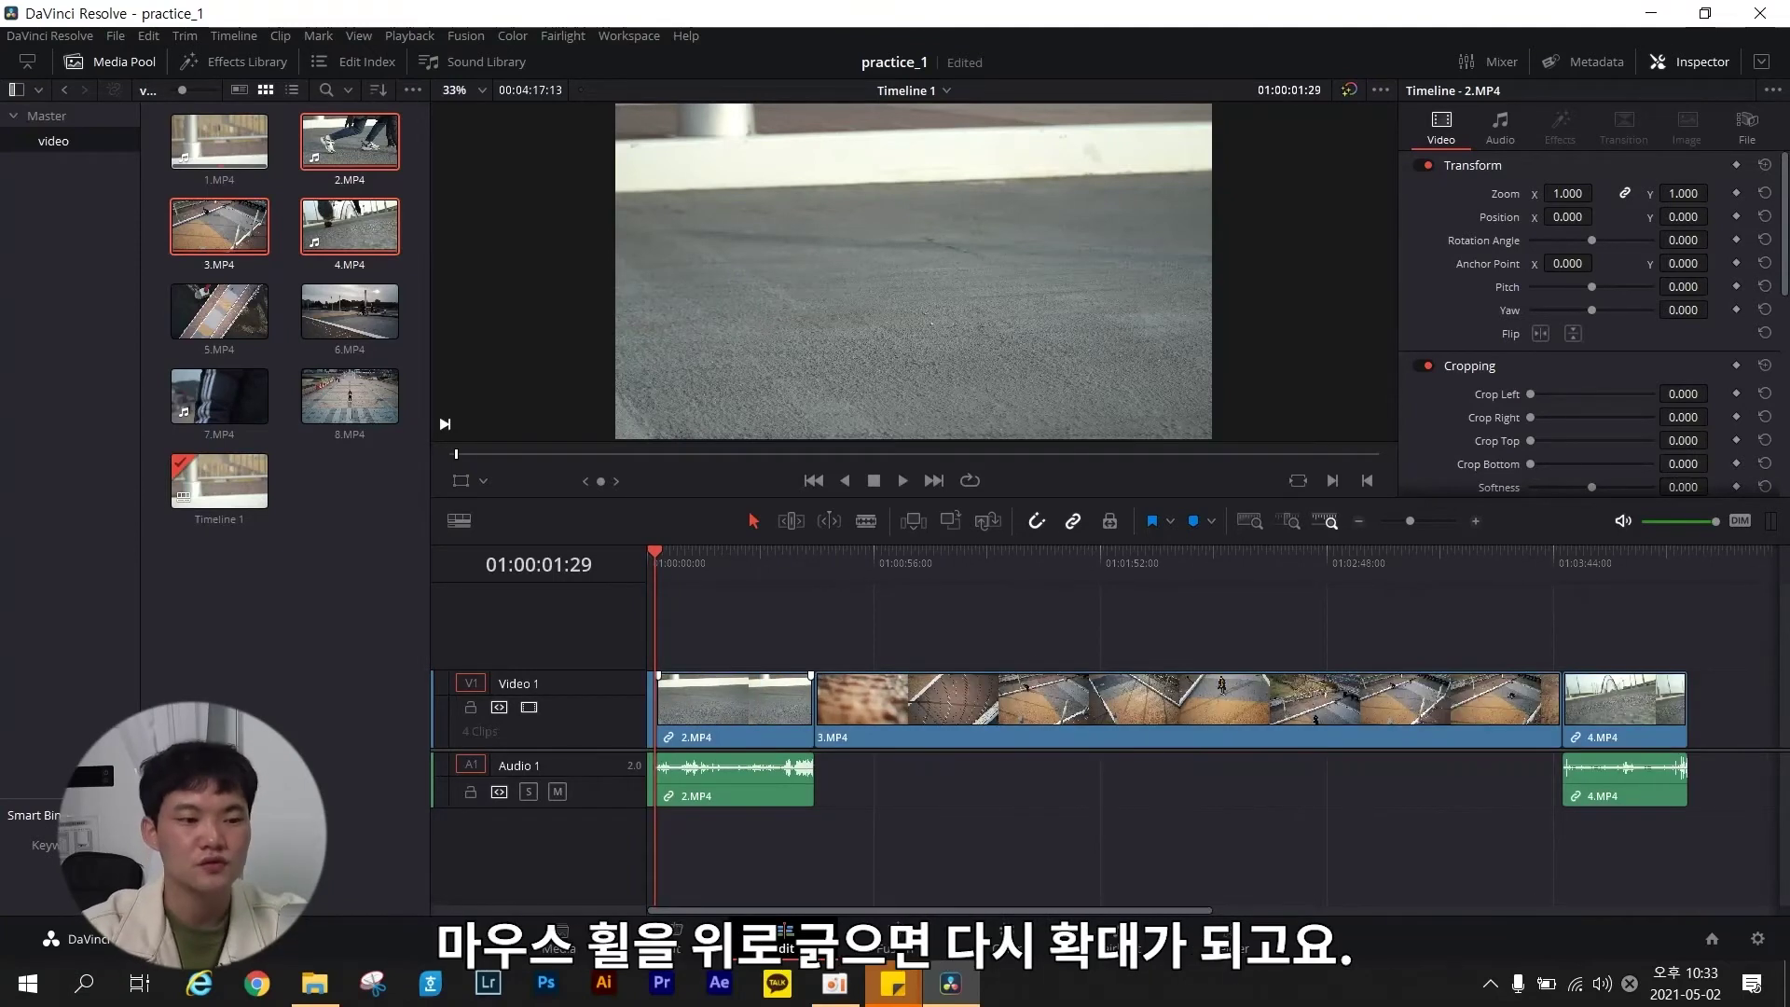
{"action": "scroll", "coordinate": [1212, 709], "scroll_direction": "up", "scroll_amount": 3}
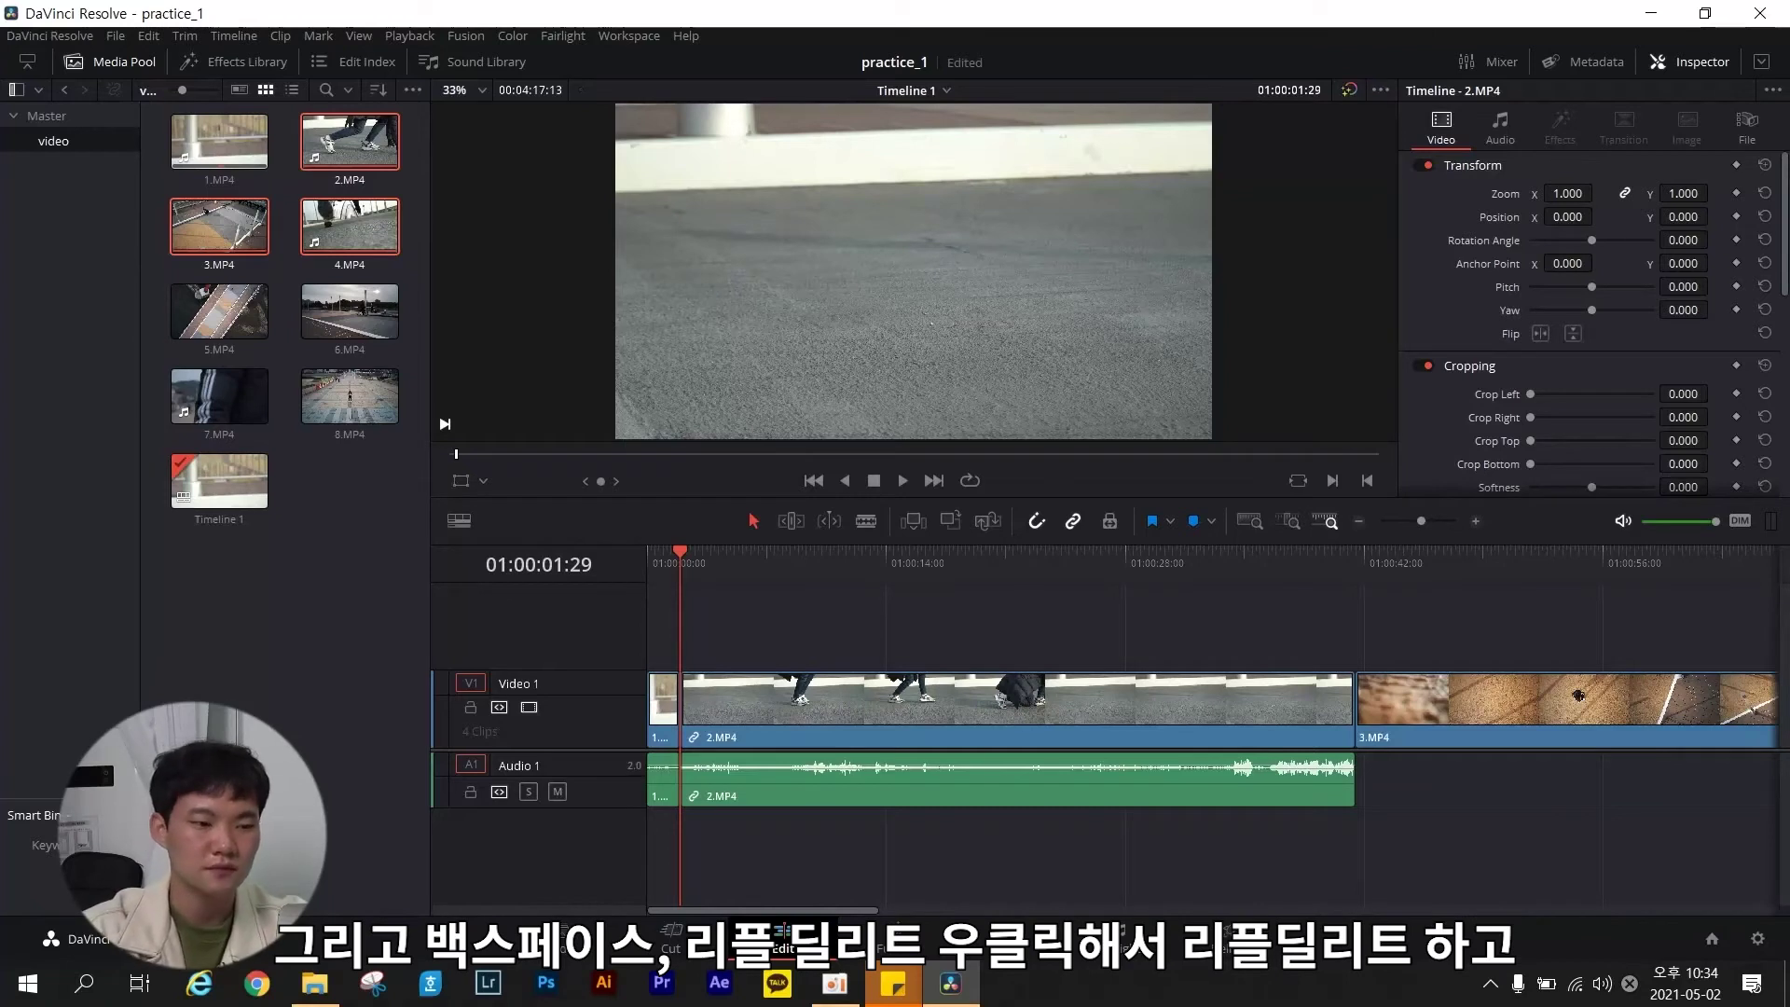
{"action": "right_click", "coordinate": [826, 628]}
{"action": "left_click", "coordinate": [827, 695]}
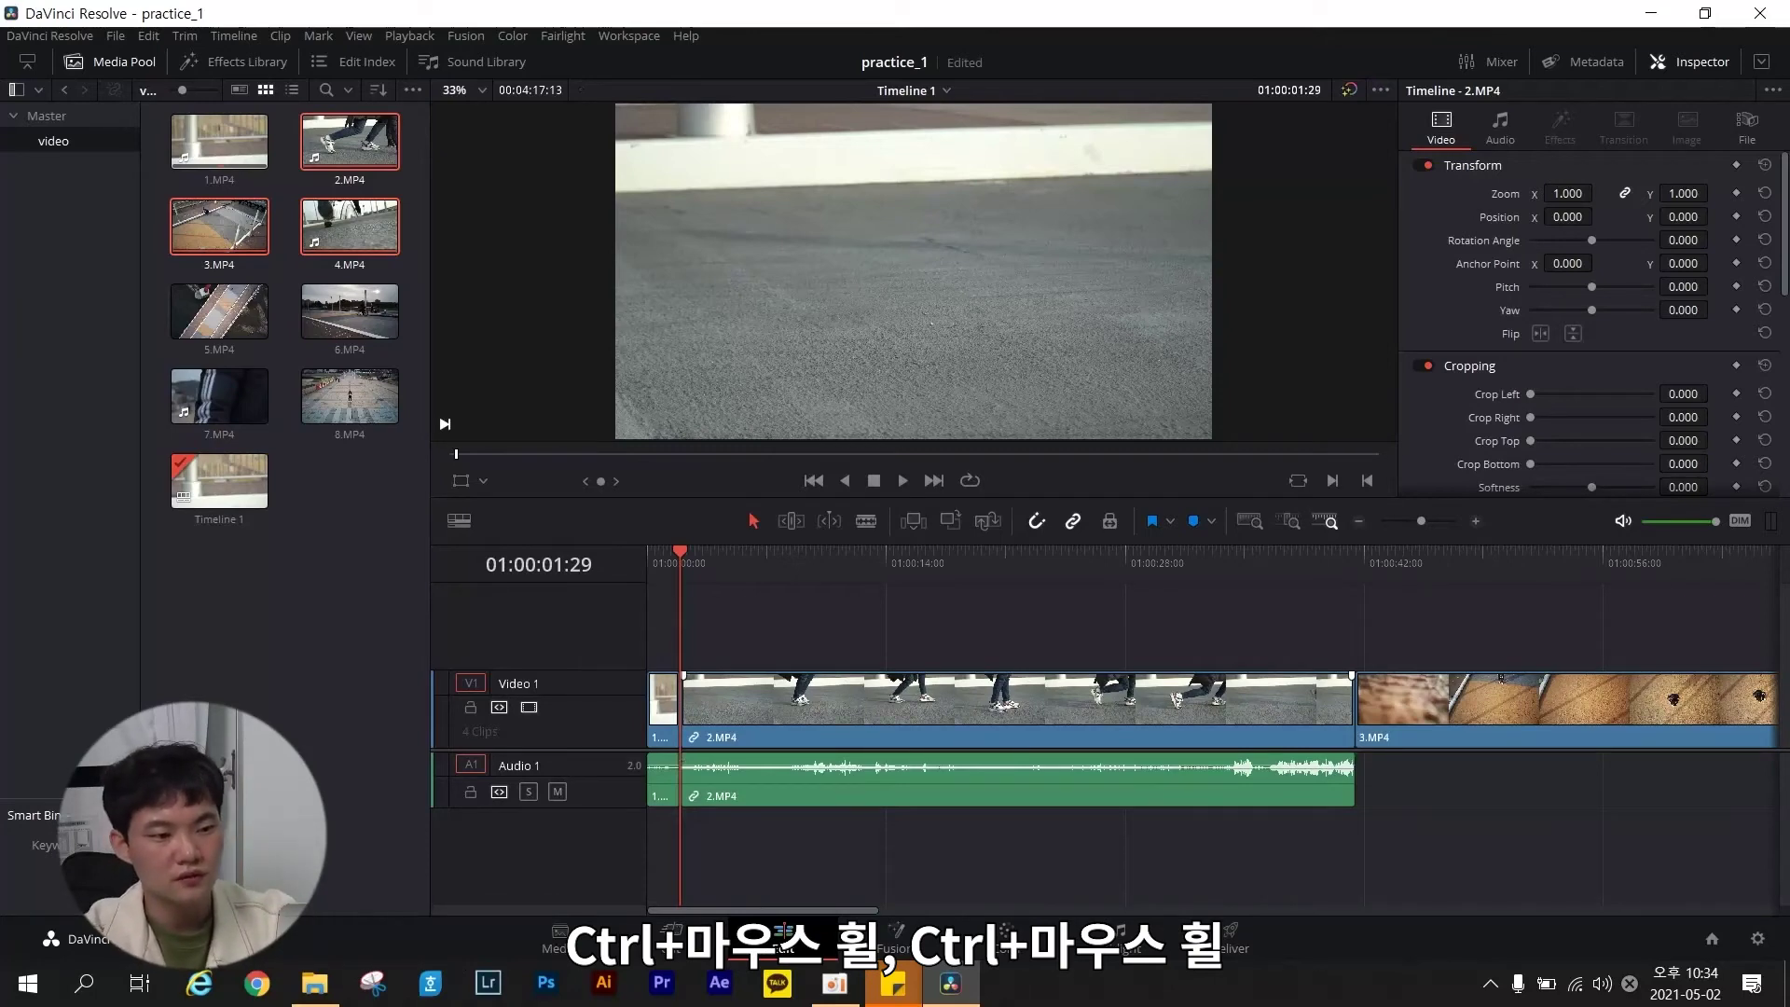
{"action": "scroll", "coordinate": [1212, 736], "scroll_direction": "right", "scroll_amount": 10}
{"action": "scroll", "coordinate": [1212, 737], "scroll_direction": "left", "scroll_amount": 10}
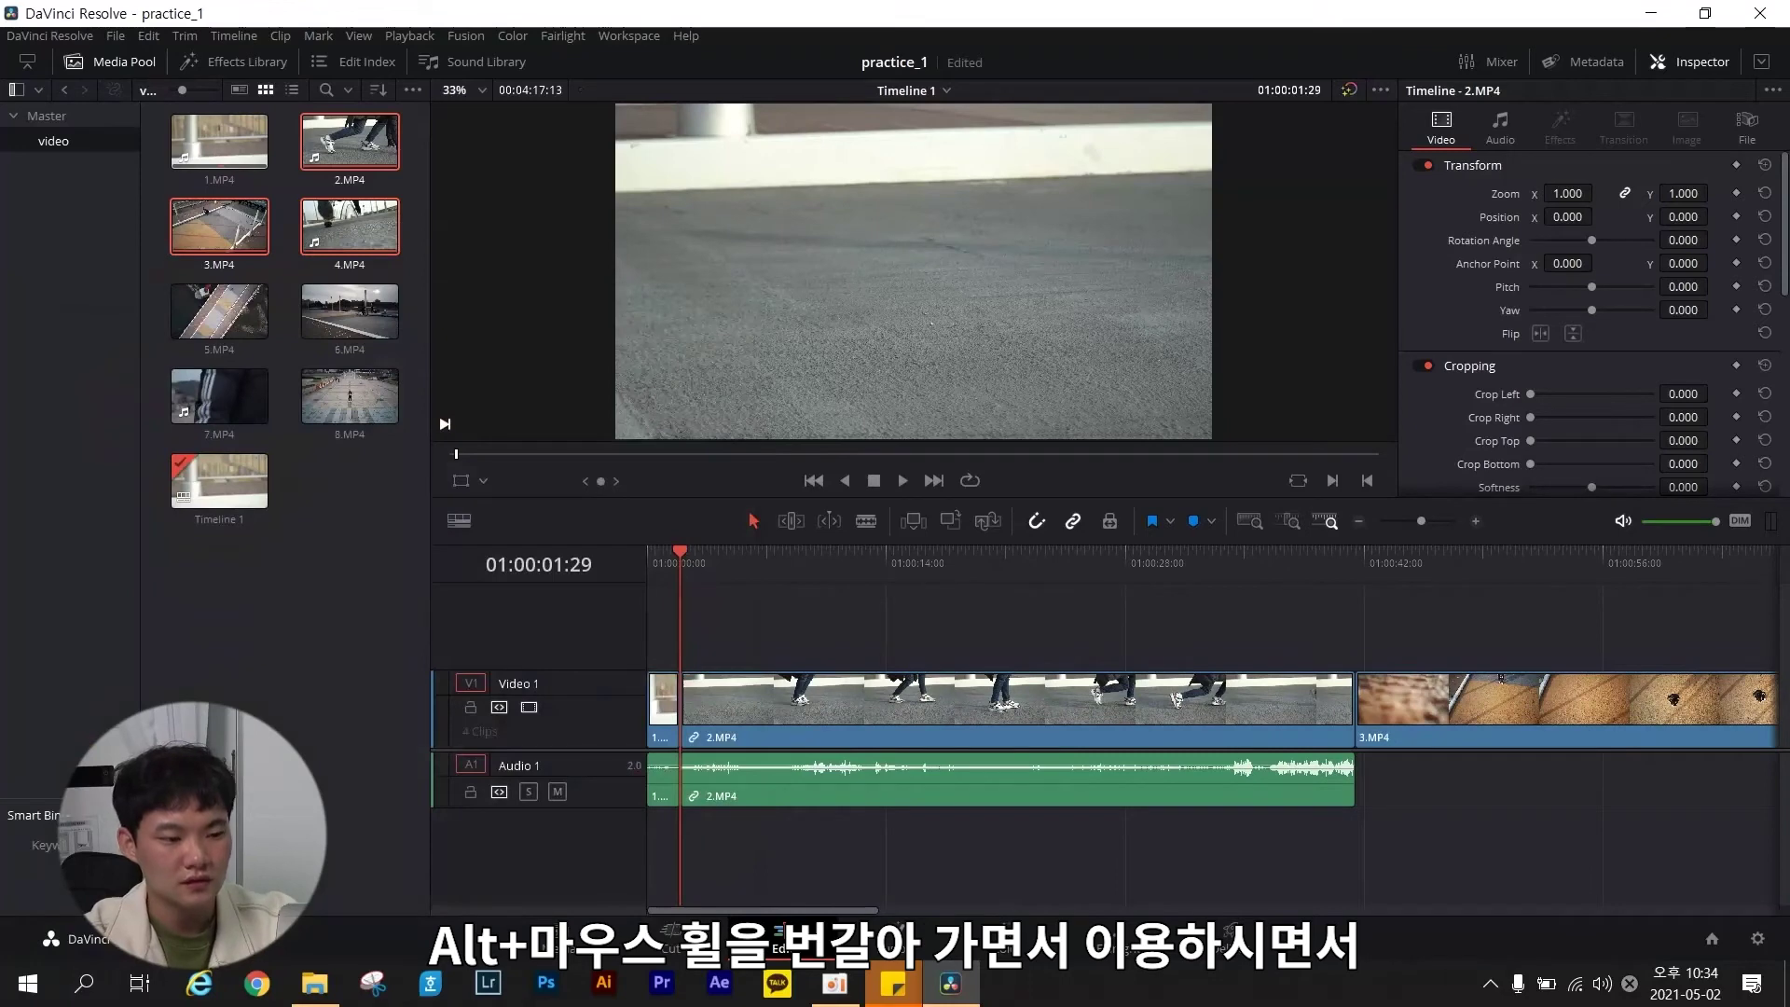
{"action": "scroll", "coordinate": [1212, 708], "scroll_direction": "down", "scroll_amount": 3}
{"action": "scroll", "coordinate": [1212, 708], "scroll_direction": "down", "scroll_amount": 3}
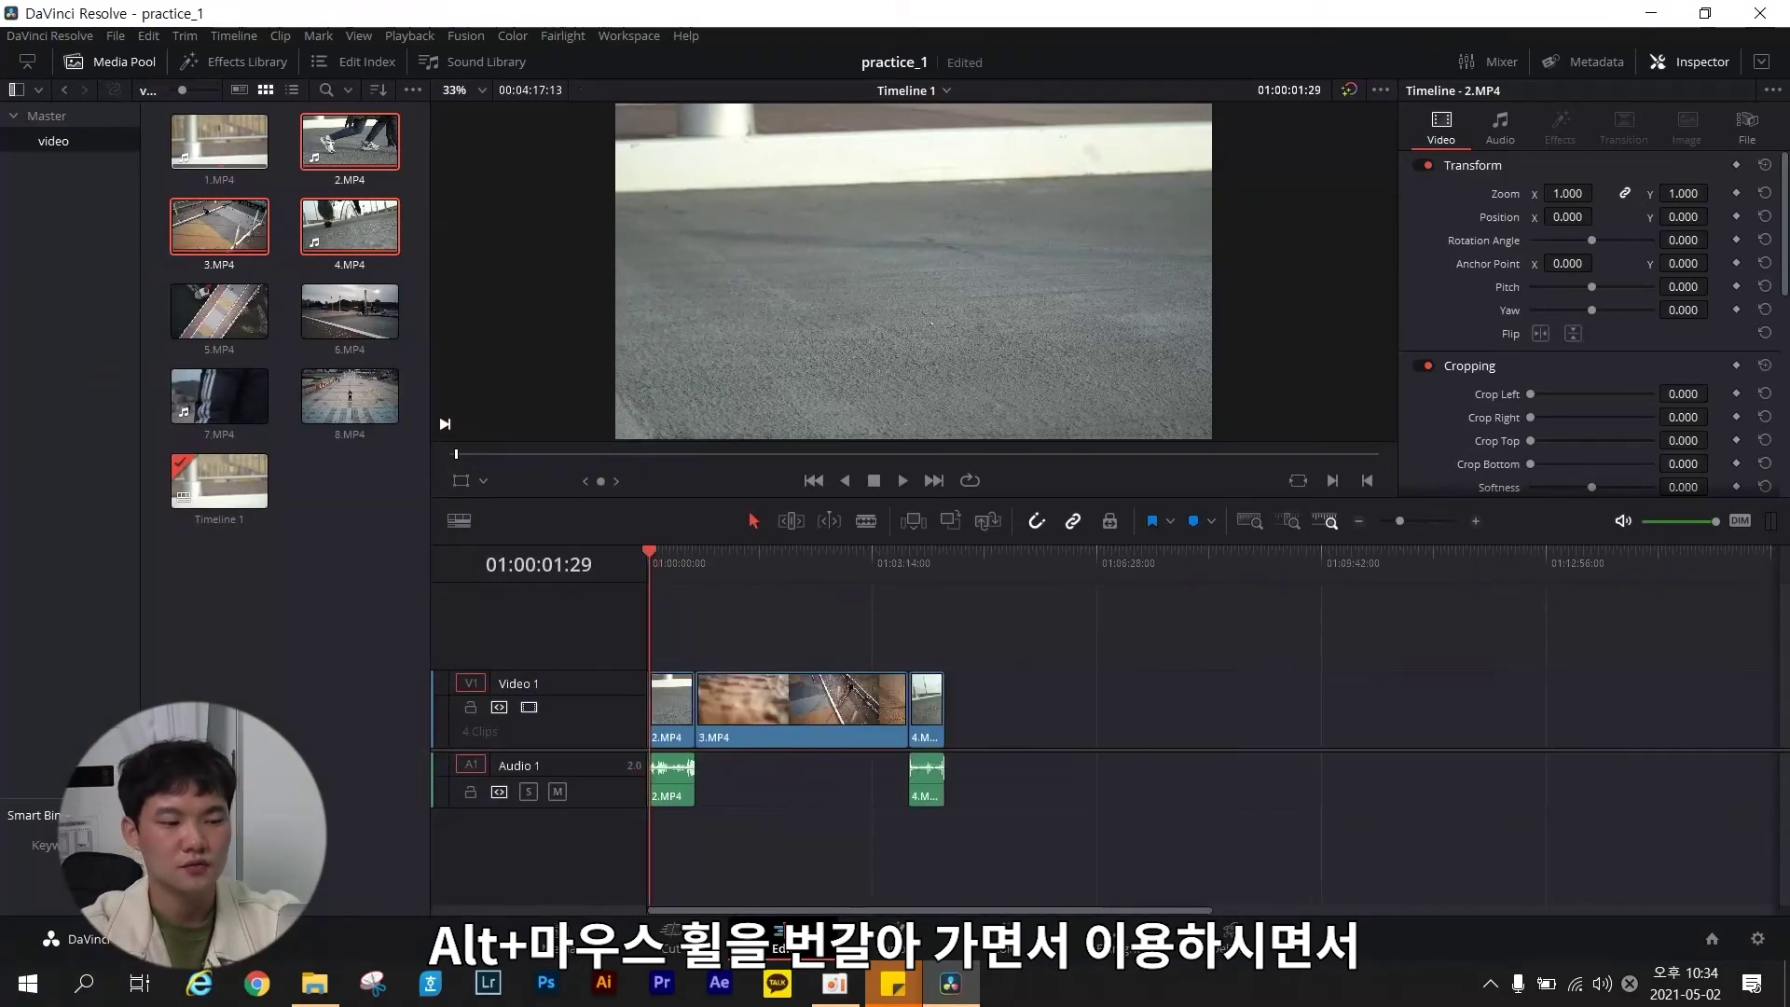
{"action": "scroll", "coordinate": [1013, 709], "scroll_direction": "up", "scroll_amount": 3}
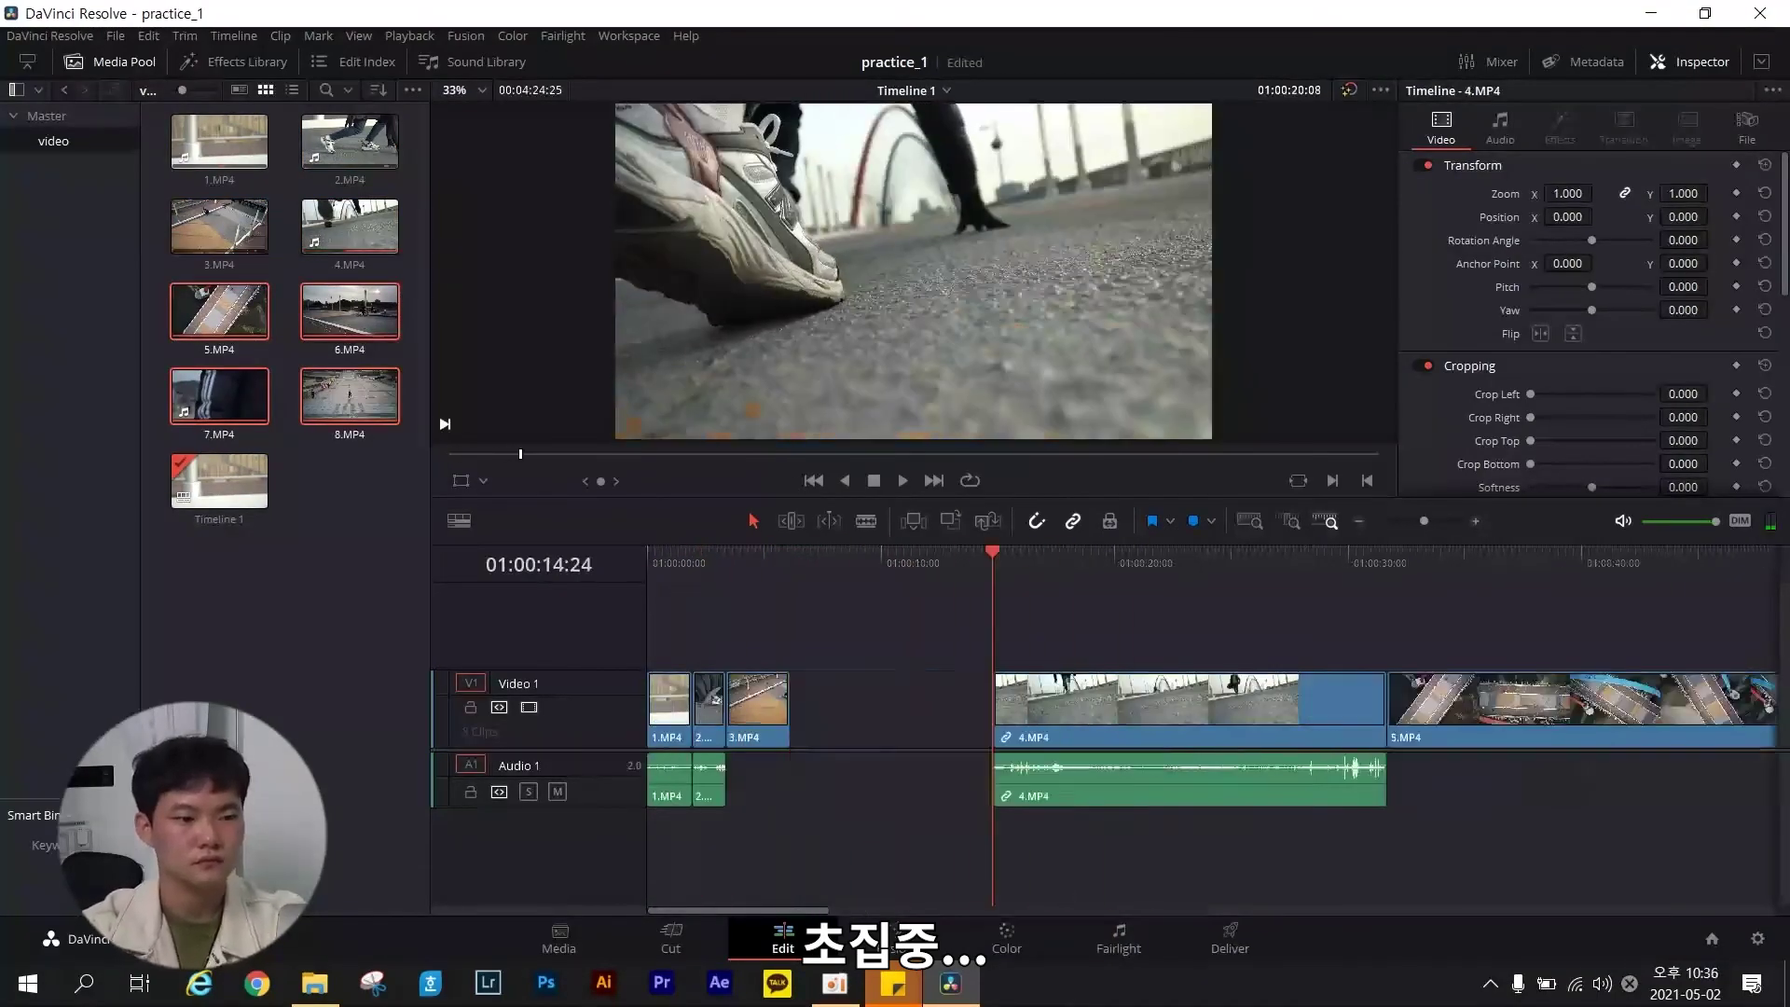
{"action": "key", "text": "b"}
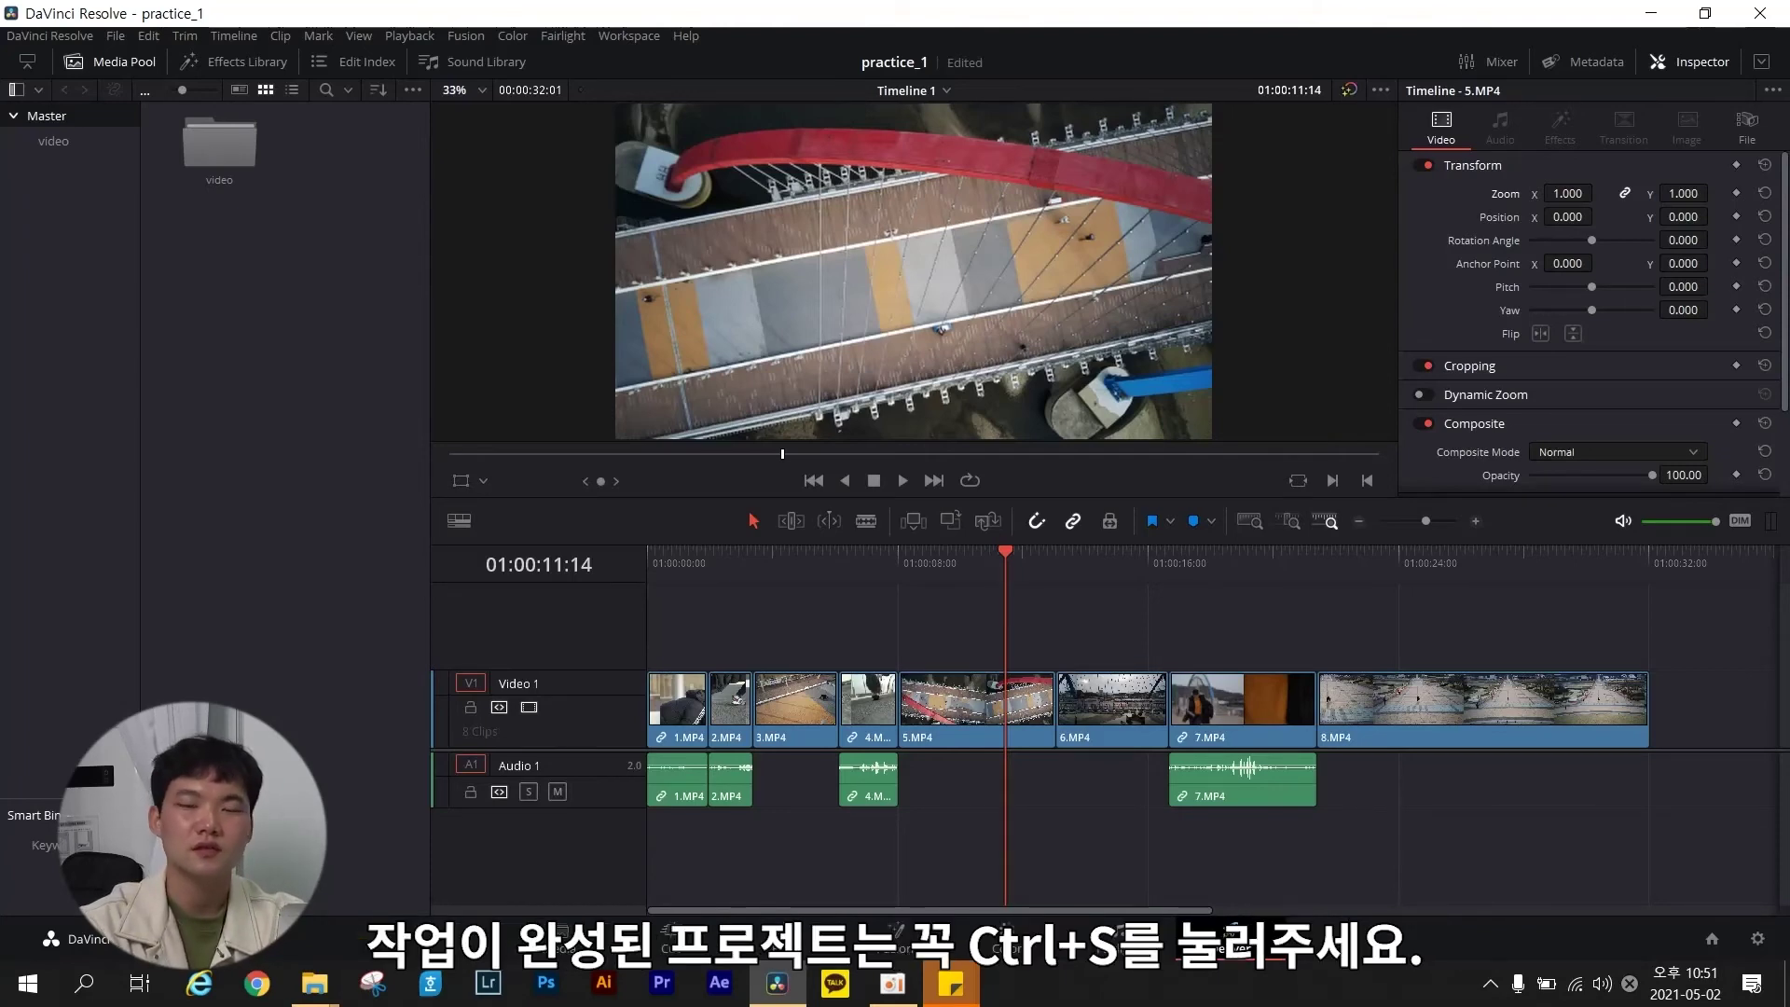
Set up the delivery of Timeline 1 with the YouTube 1080p preset and the file name "다빈치 리졸브 연습 영상".
{"action": "left_click", "coordinate": [1219, 944]}
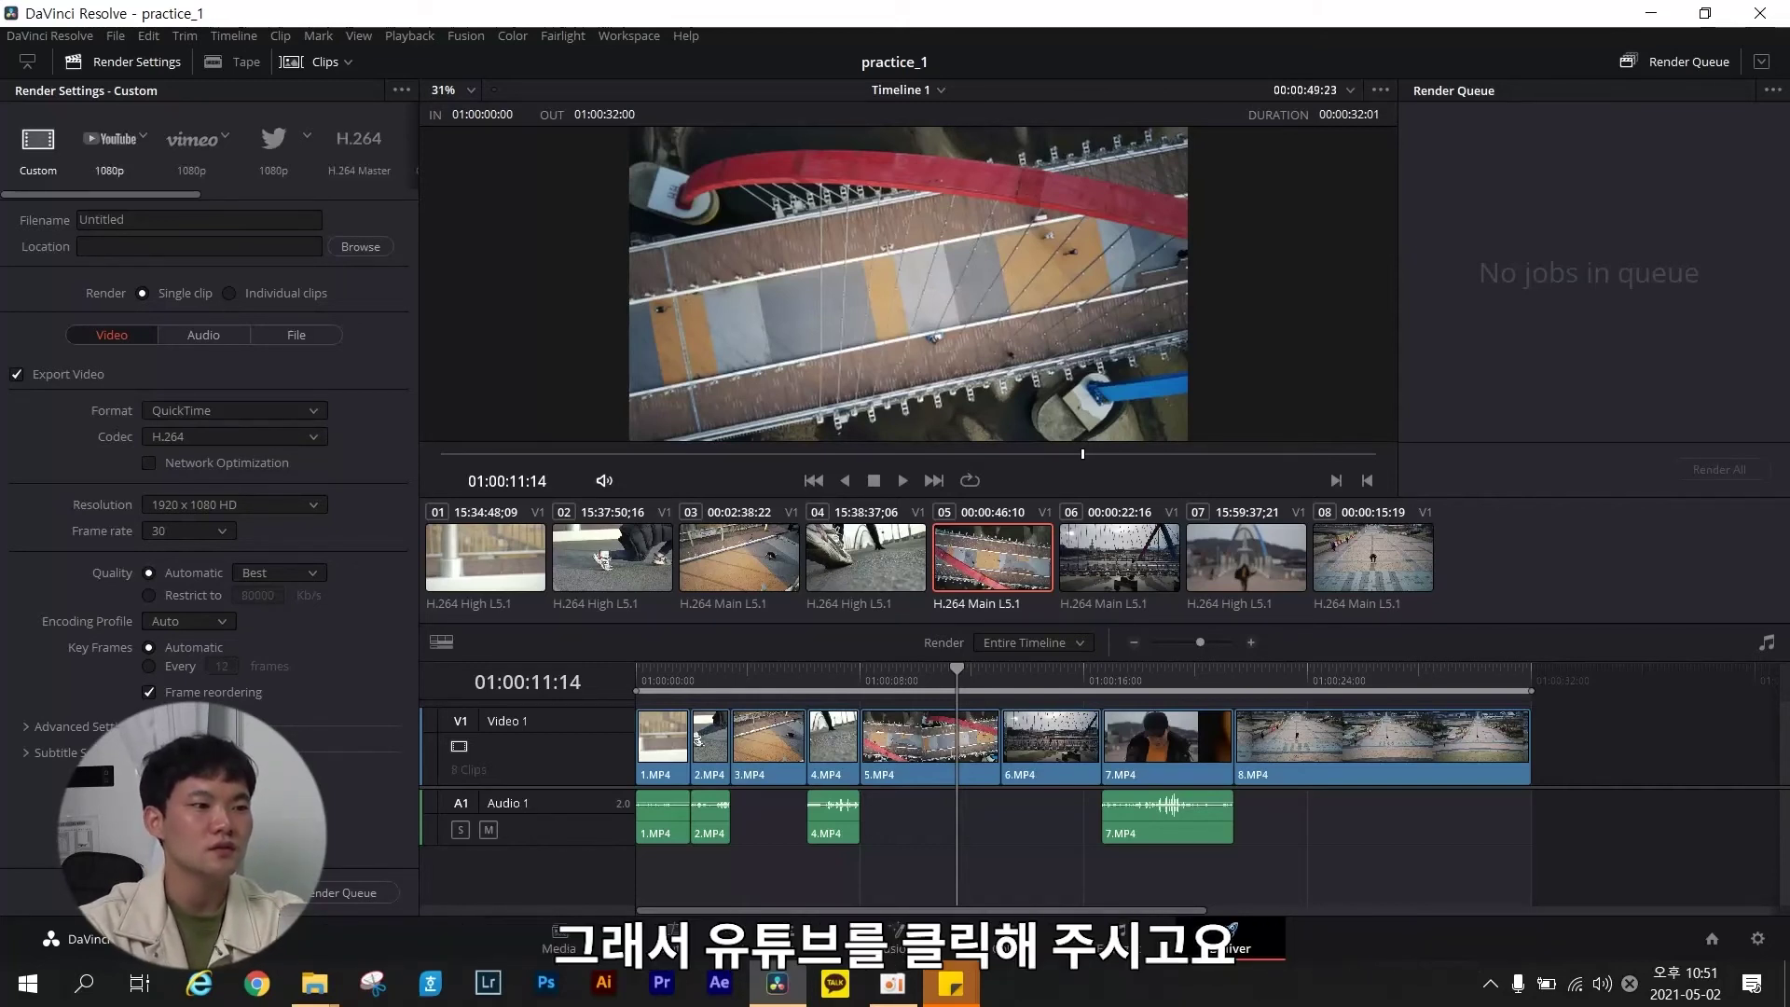
{"action": "left_click", "coordinate": [110, 139]}
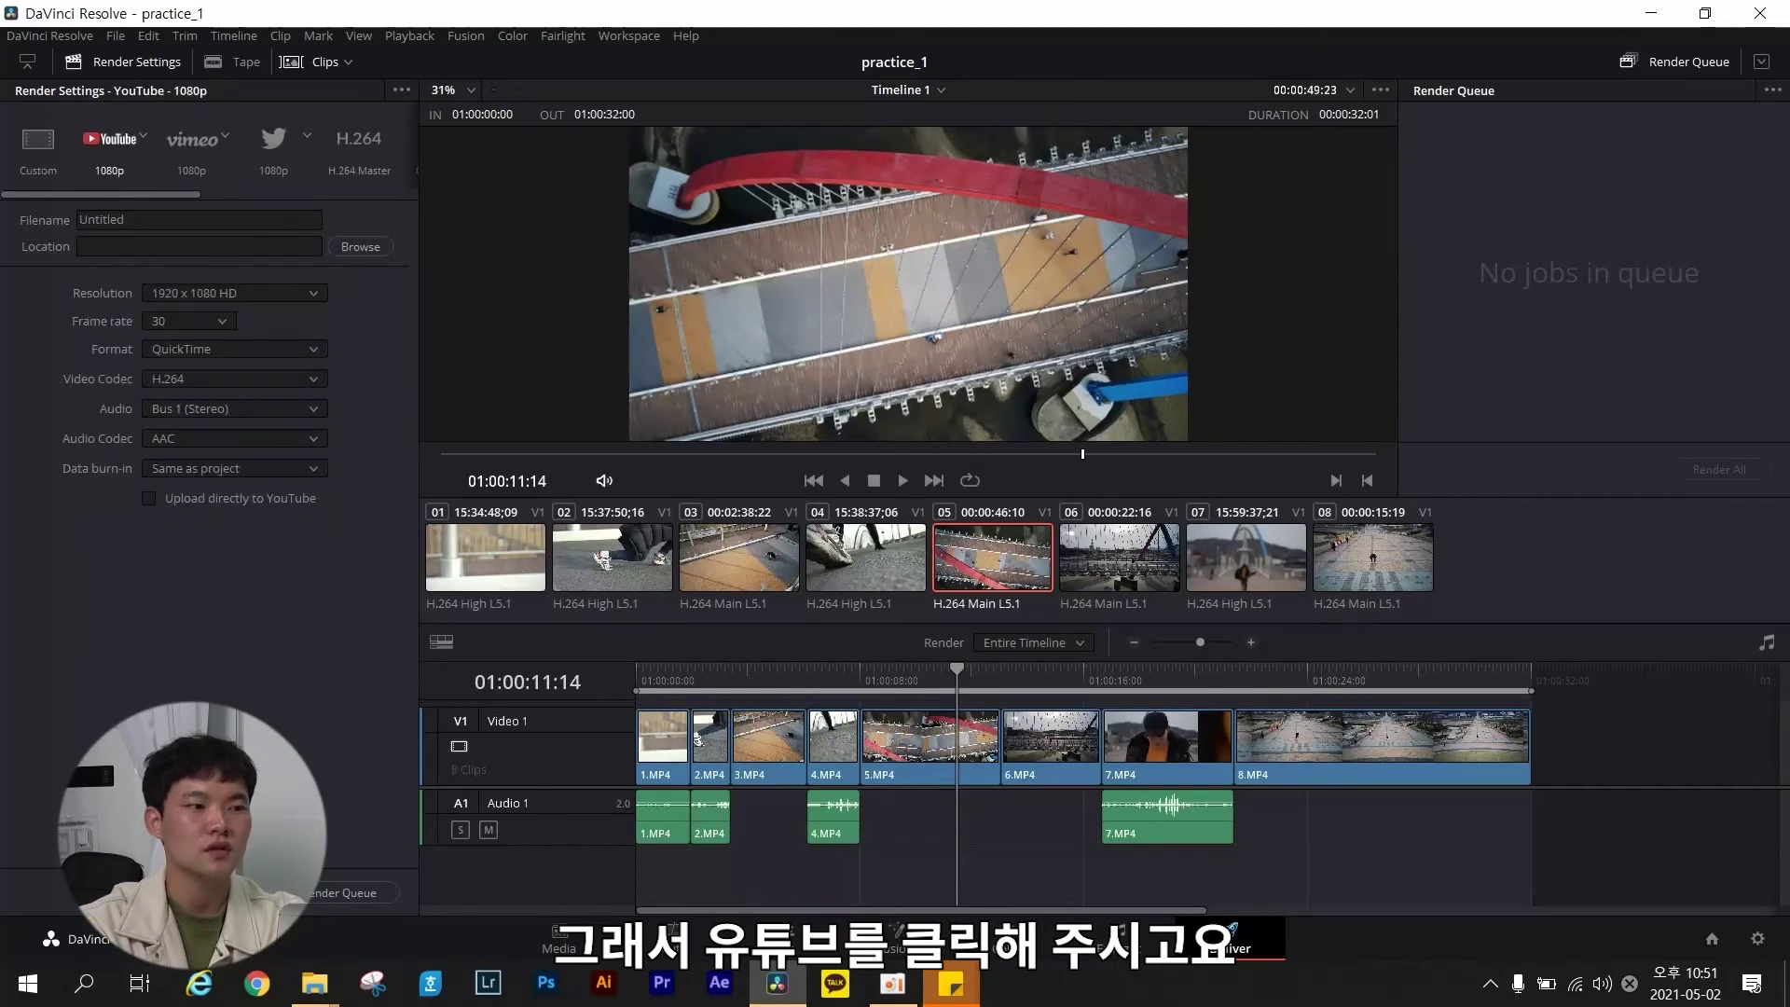
{"action": "left_click", "coordinate": [199, 220]}
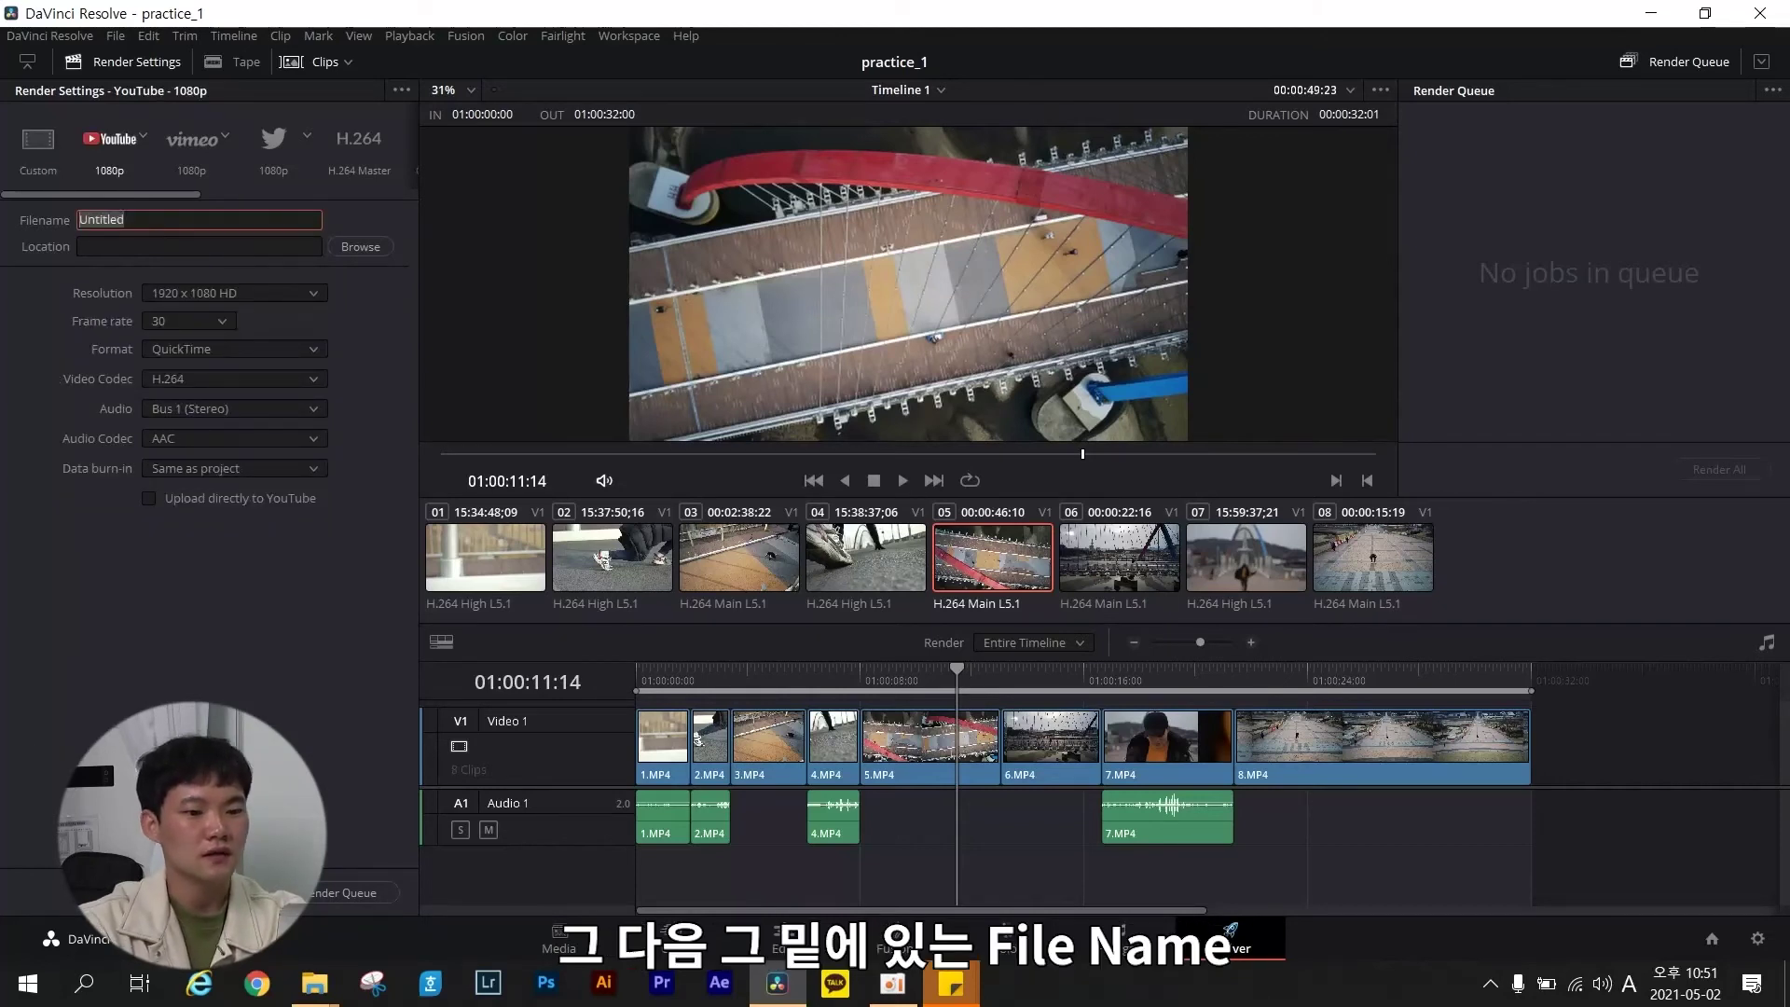
{"action": "type", "text": "d"}
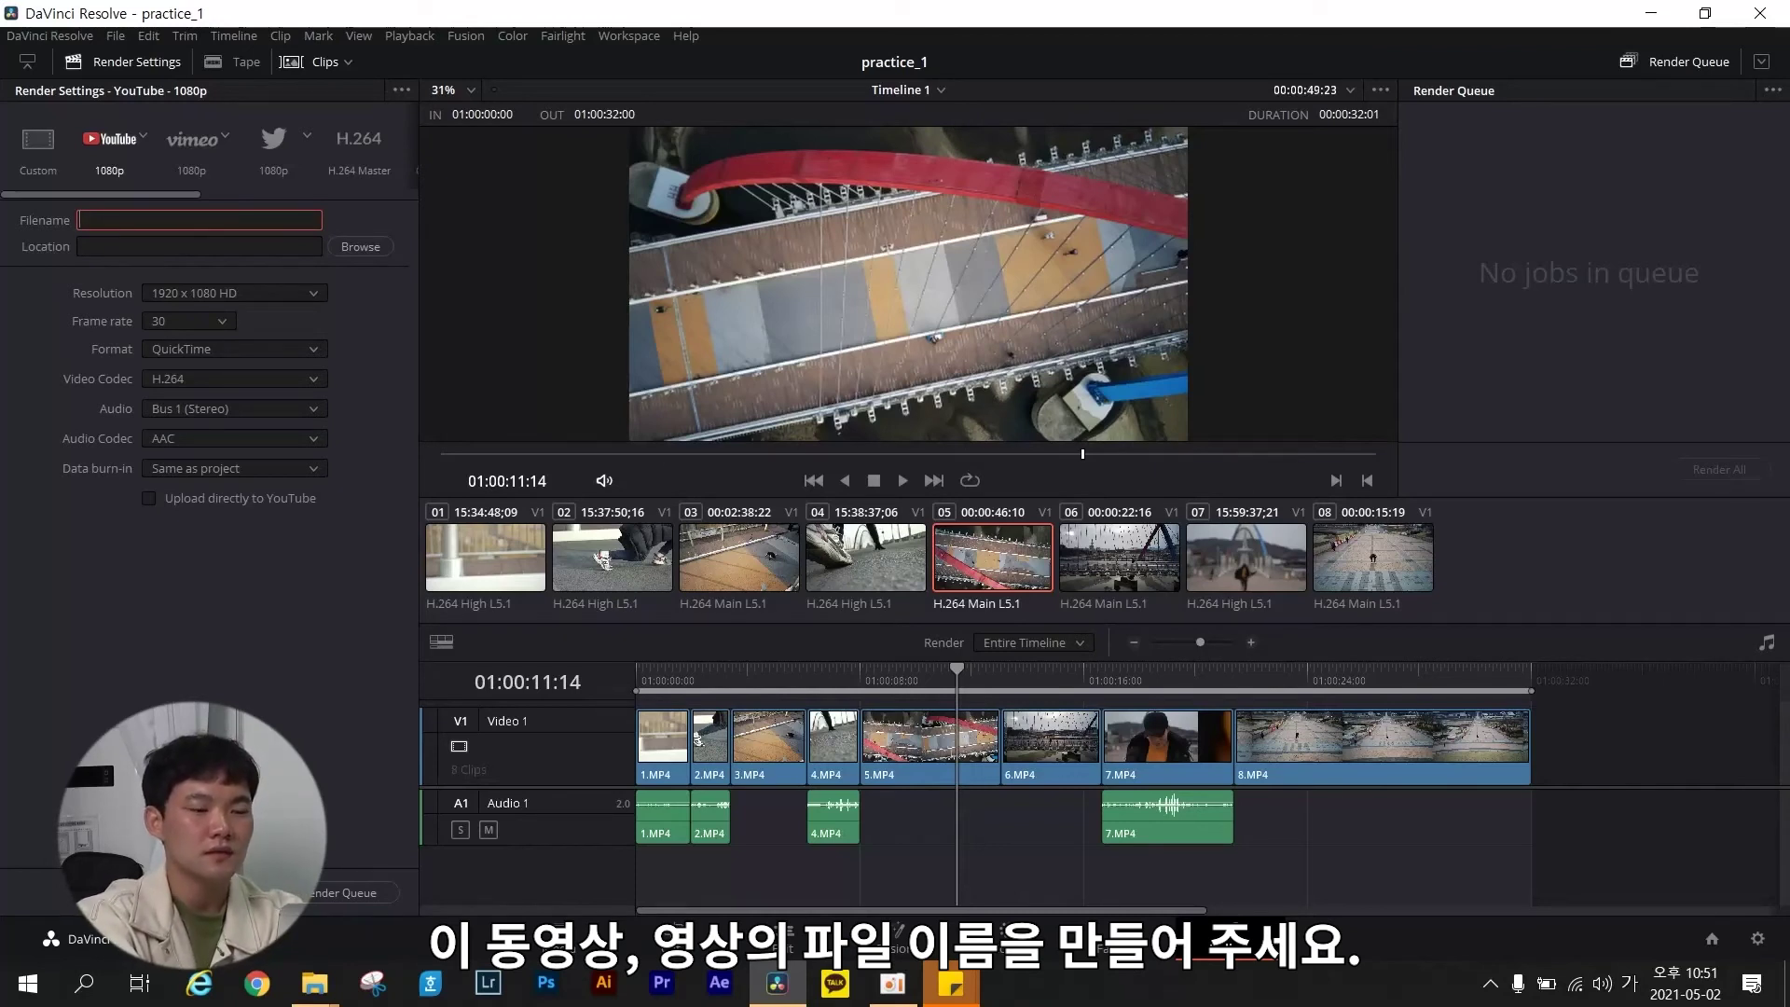
{"action": "type", "text": "다빈치"}
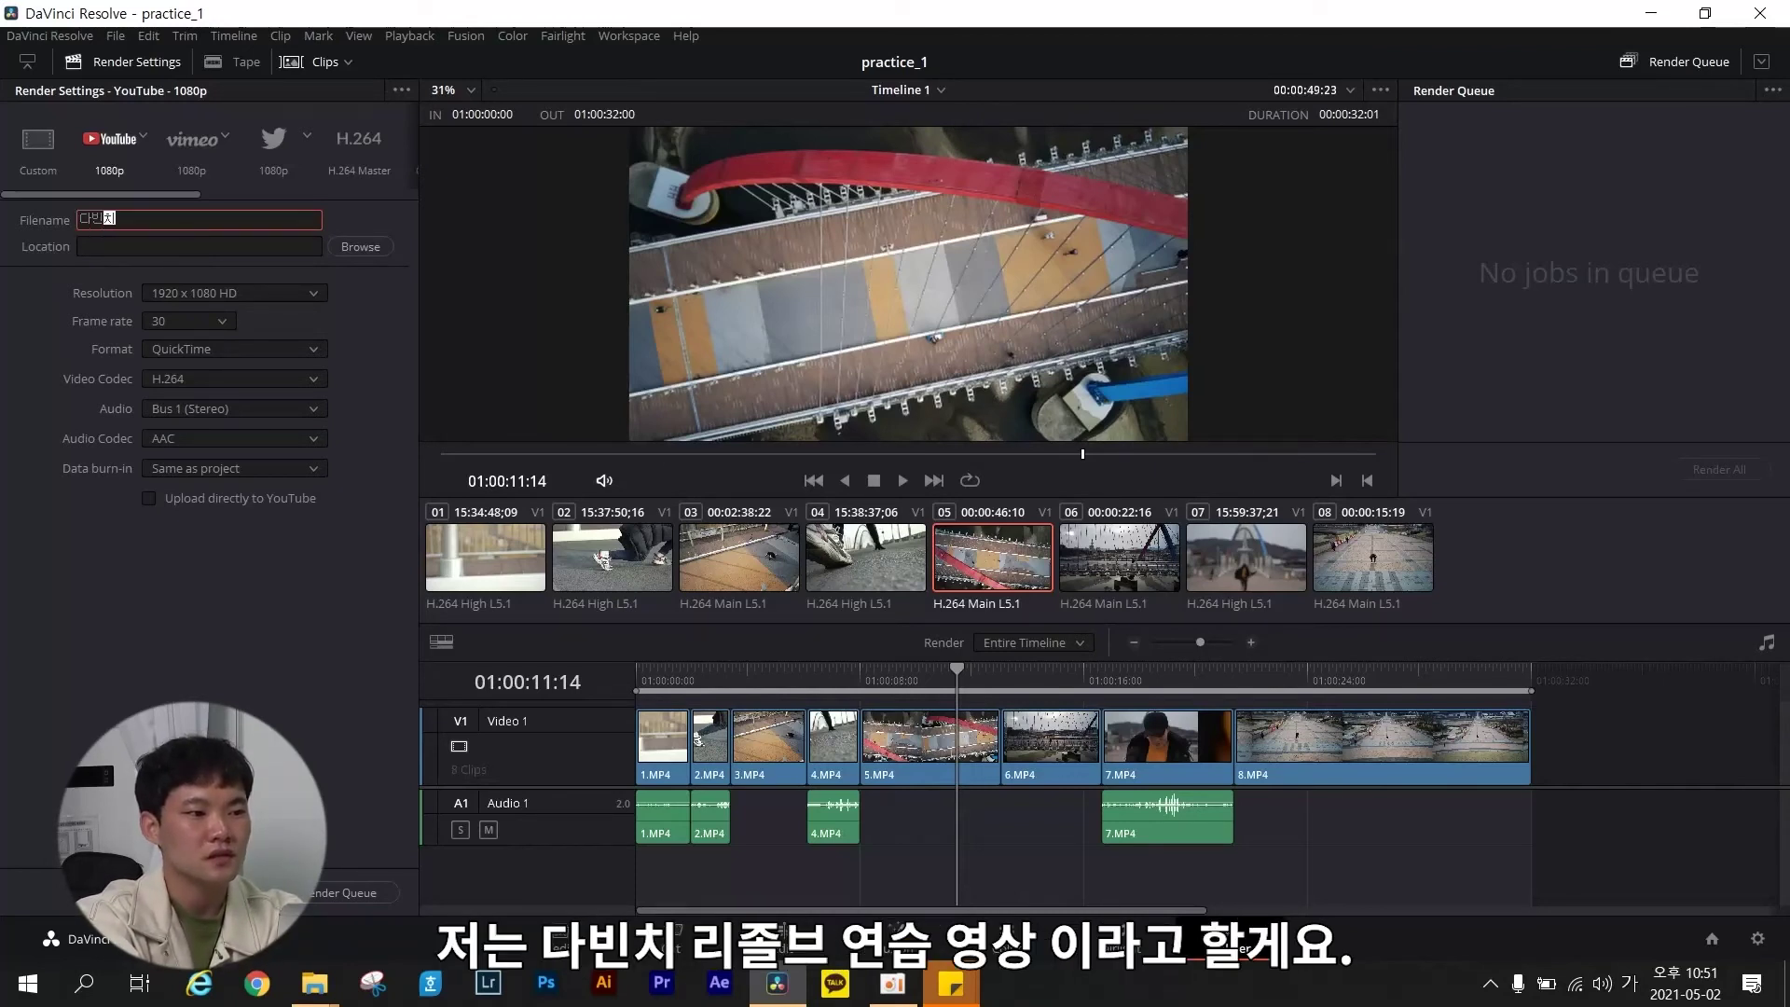
{"action": "type", "text": " 리졸브 연습 영상"}
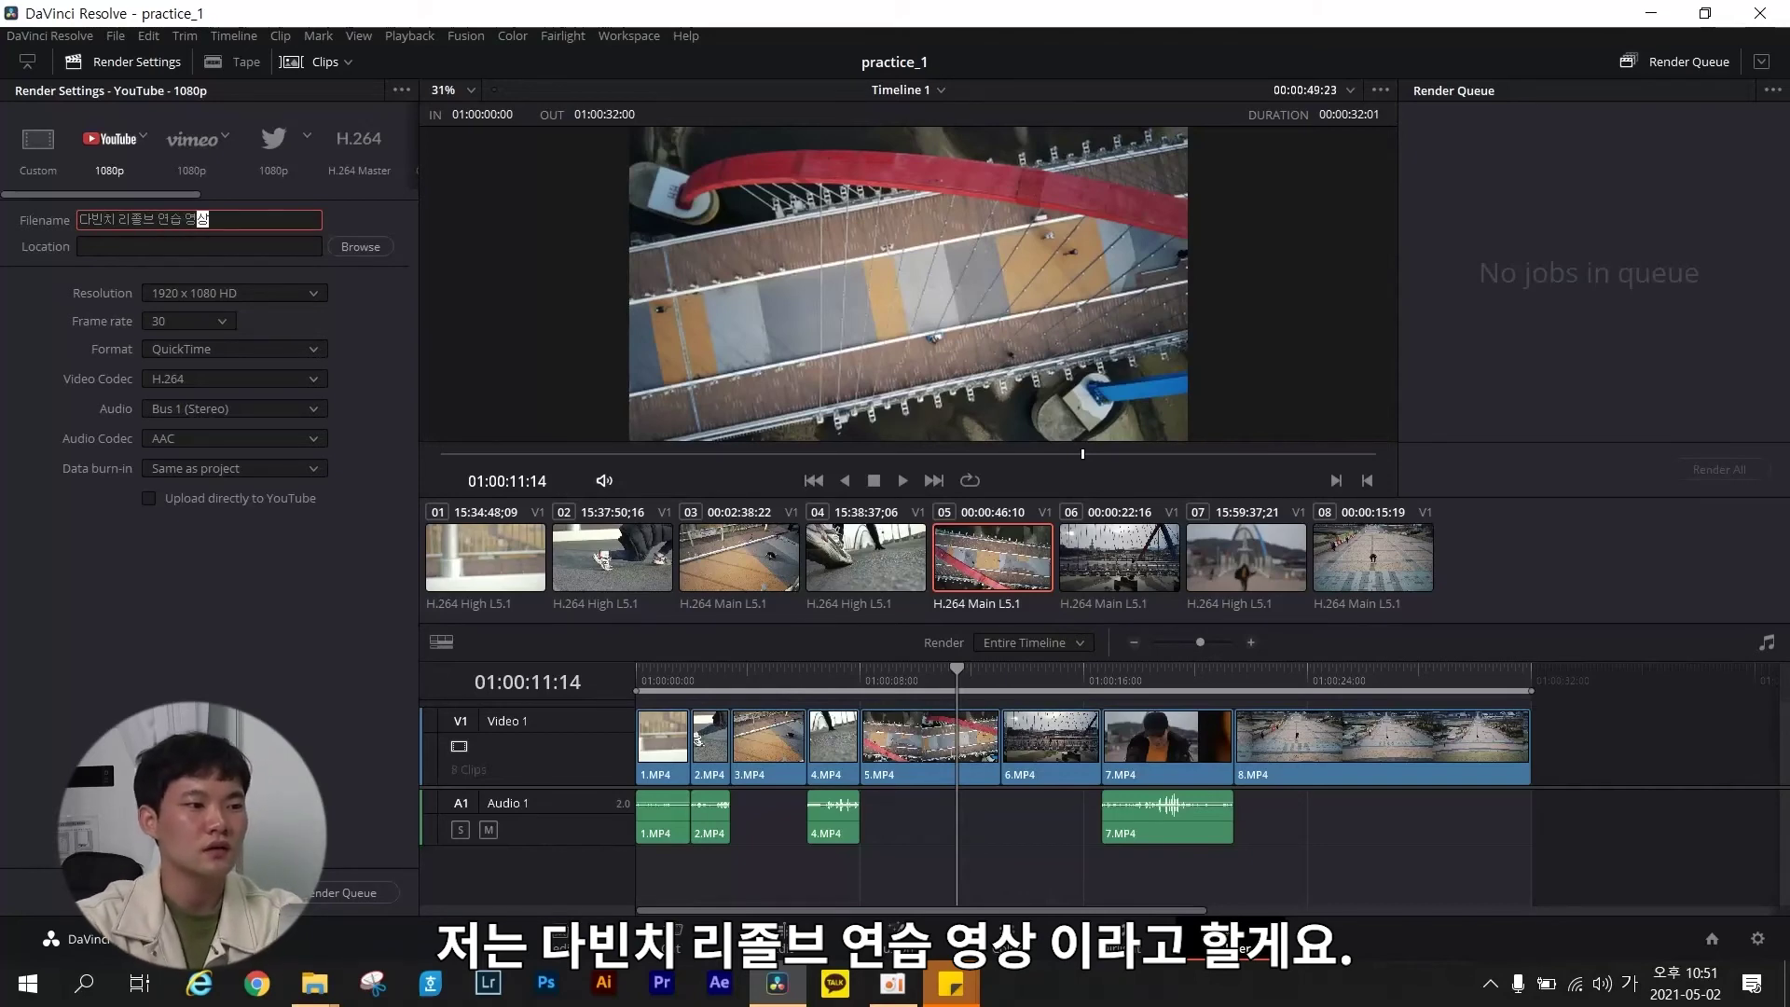
Set the render location to the 02. EXPORT folder inside Source in the desktop folder "다빈치리졸브 연습".
{"action": "left_click", "coordinate": [360, 246]}
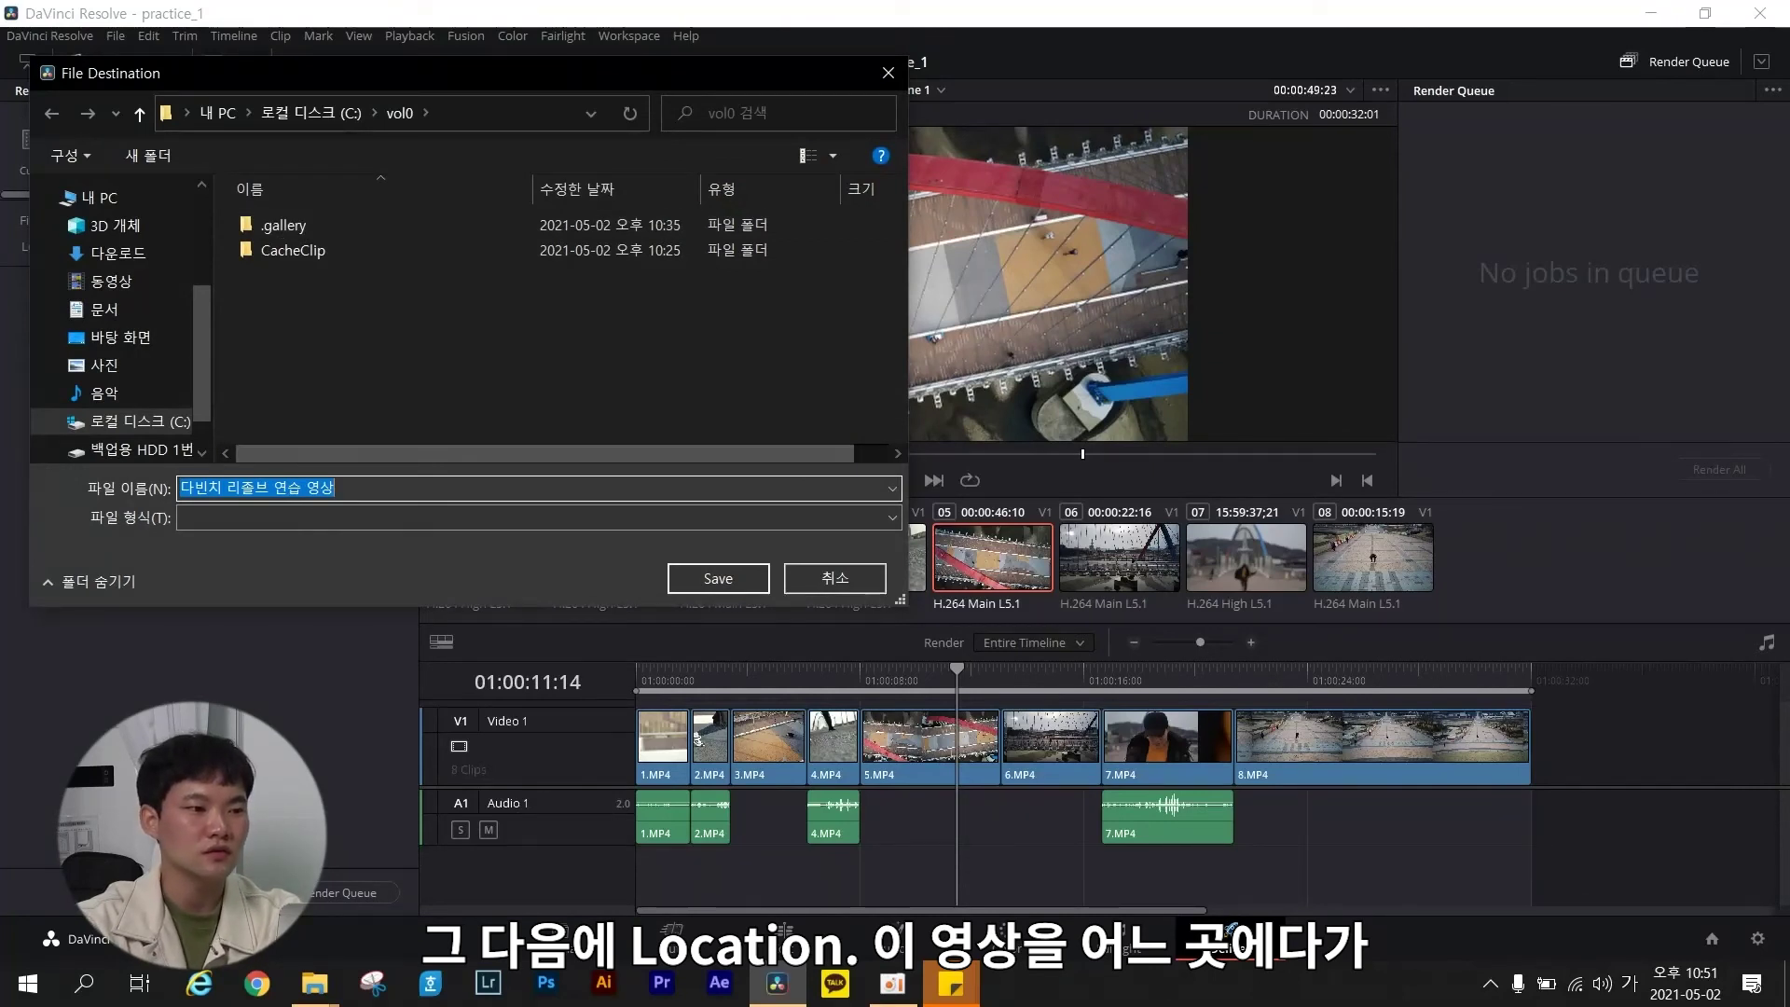
{"action": "scroll", "coordinate": [112, 197], "scroll_direction": "up", "scroll_amount": 3}
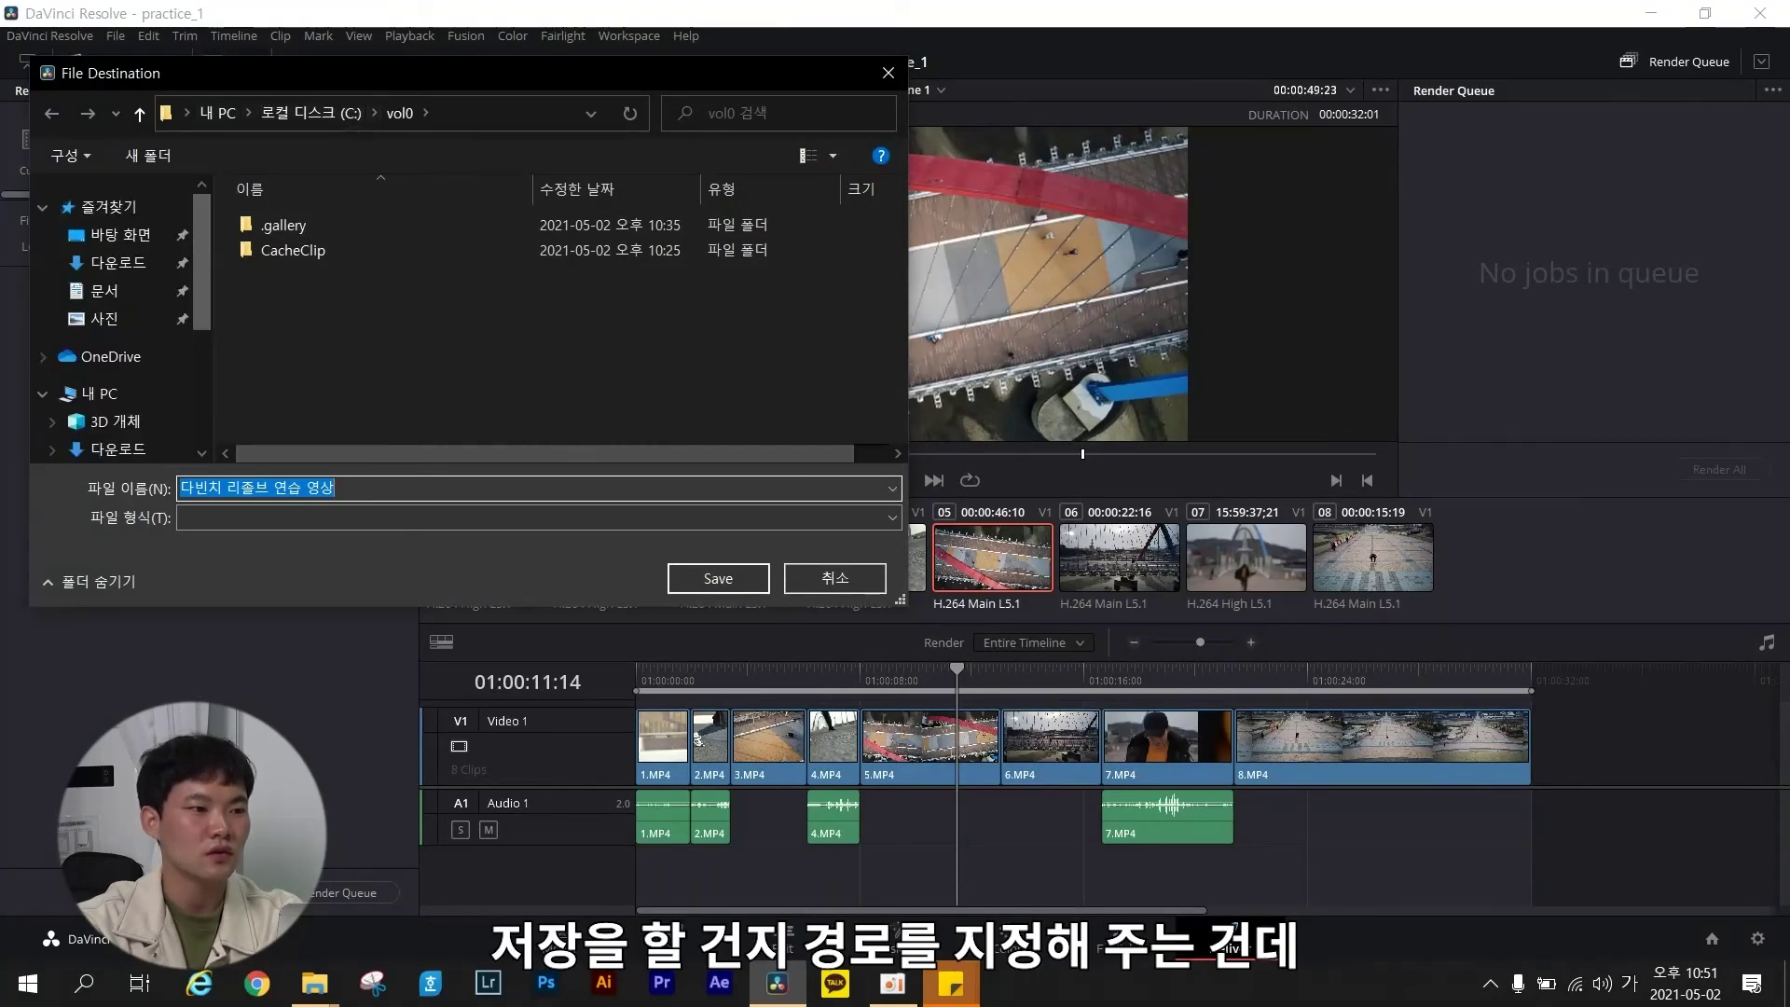
{"action": "left_click", "coordinate": [120, 234]}
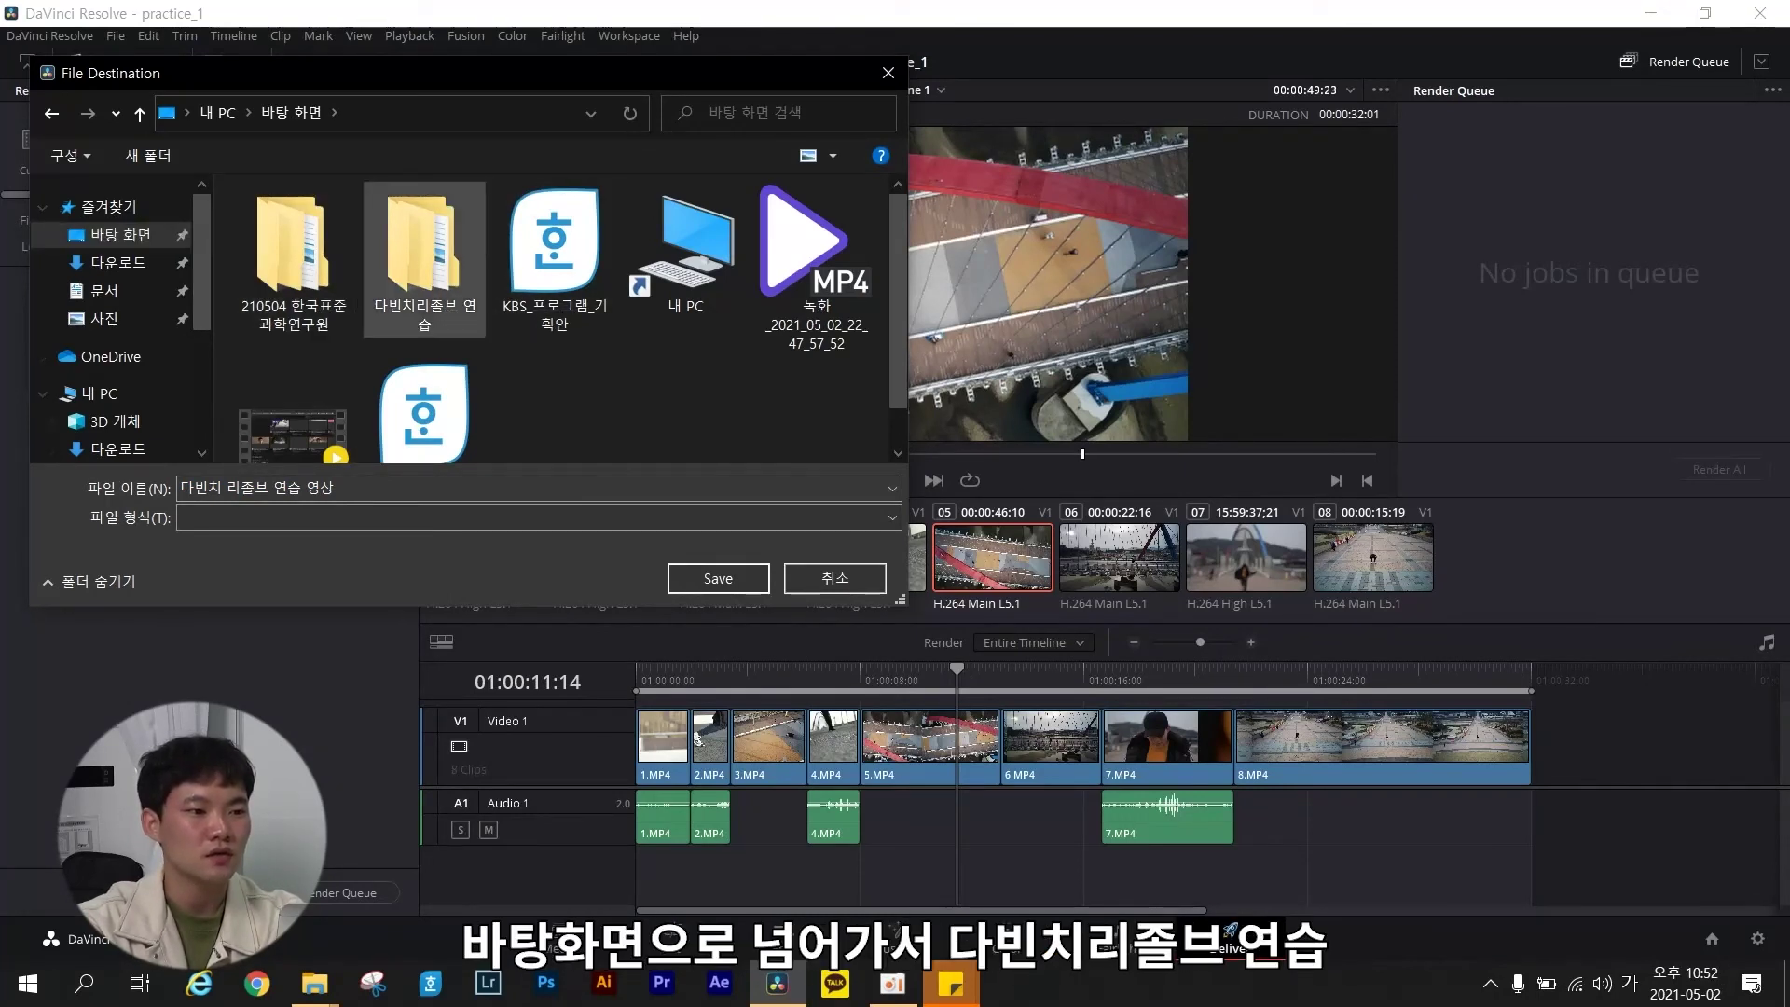
{"action": "double_click", "coordinate": [424, 261]}
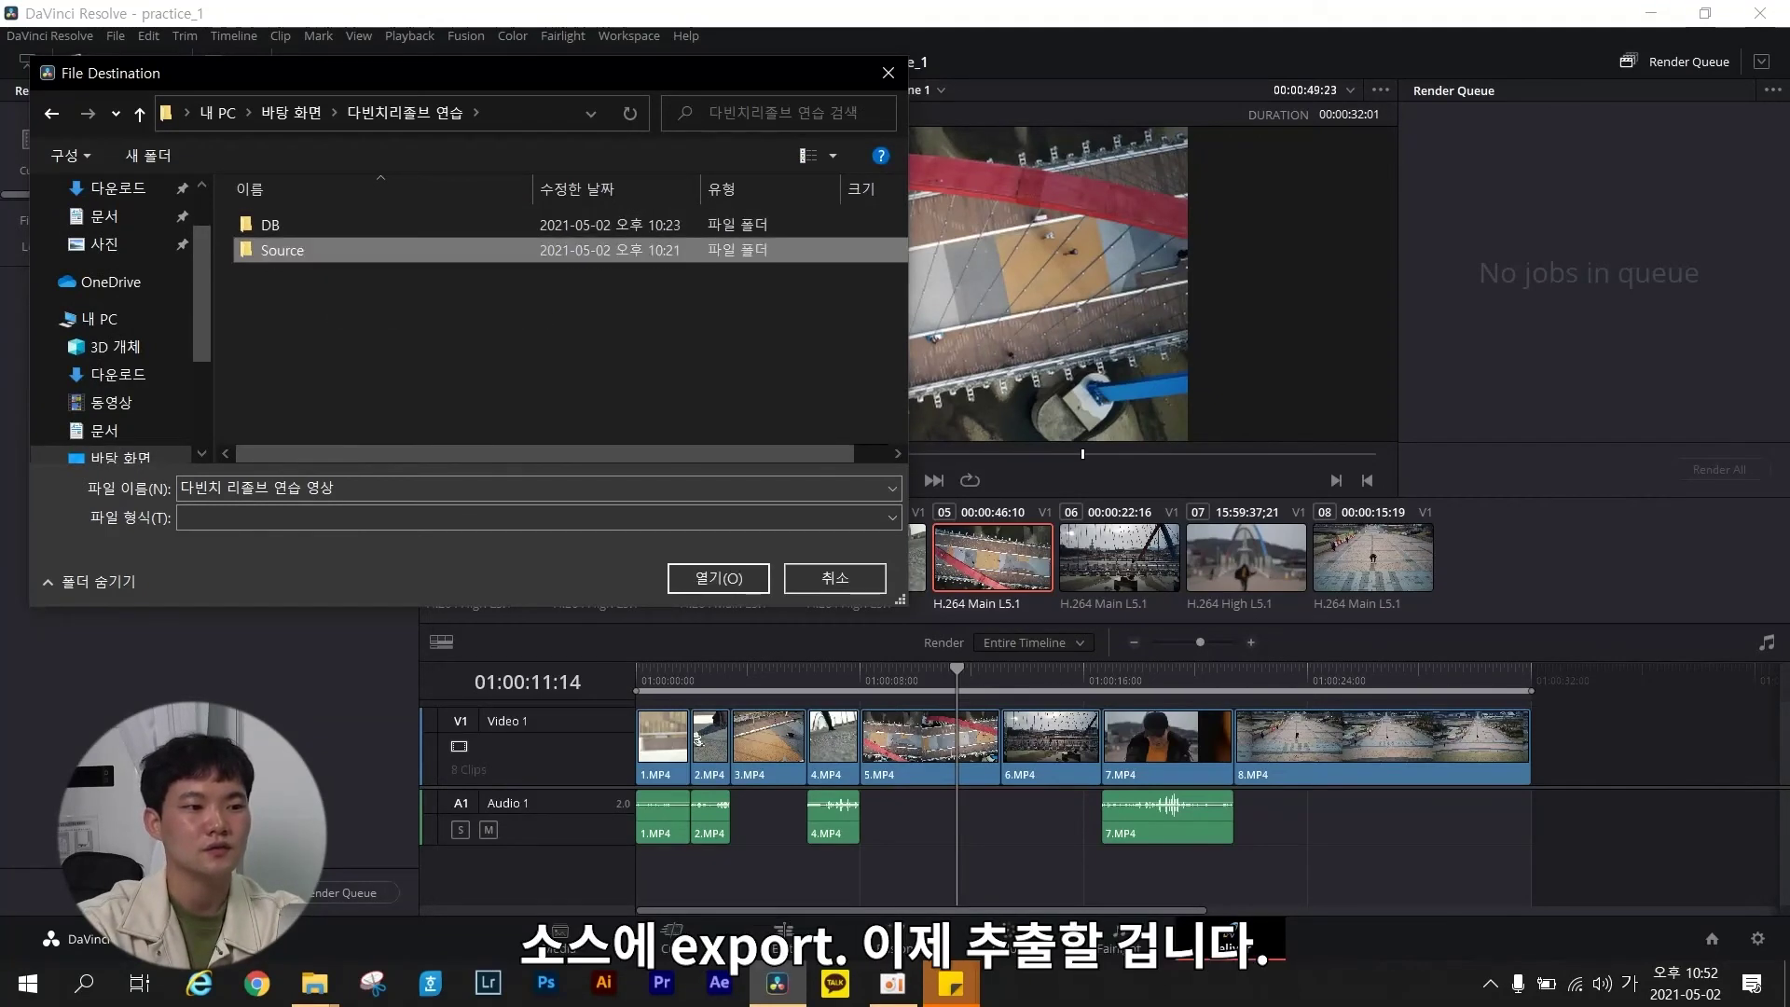
{"action": "double_click", "coordinate": [283, 250]}
{"action": "double_click", "coordinate": [289, 250]}
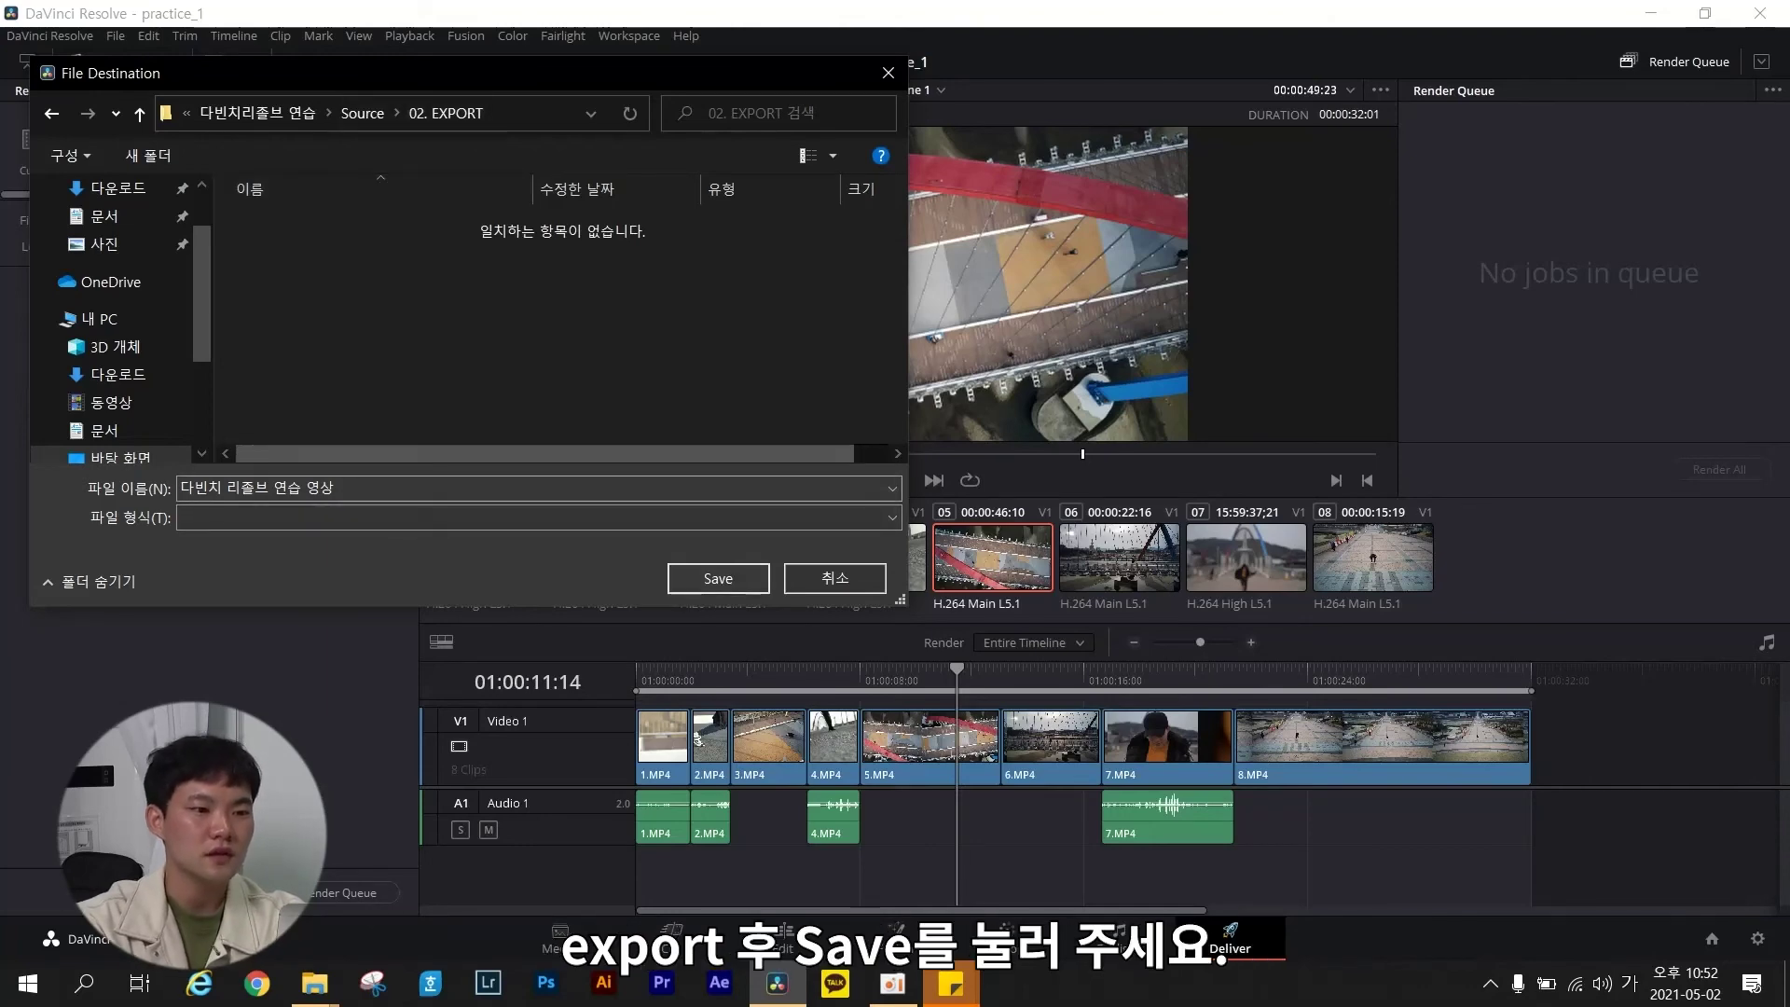
{"action": "left_click", "coordinate": [718, 578]}
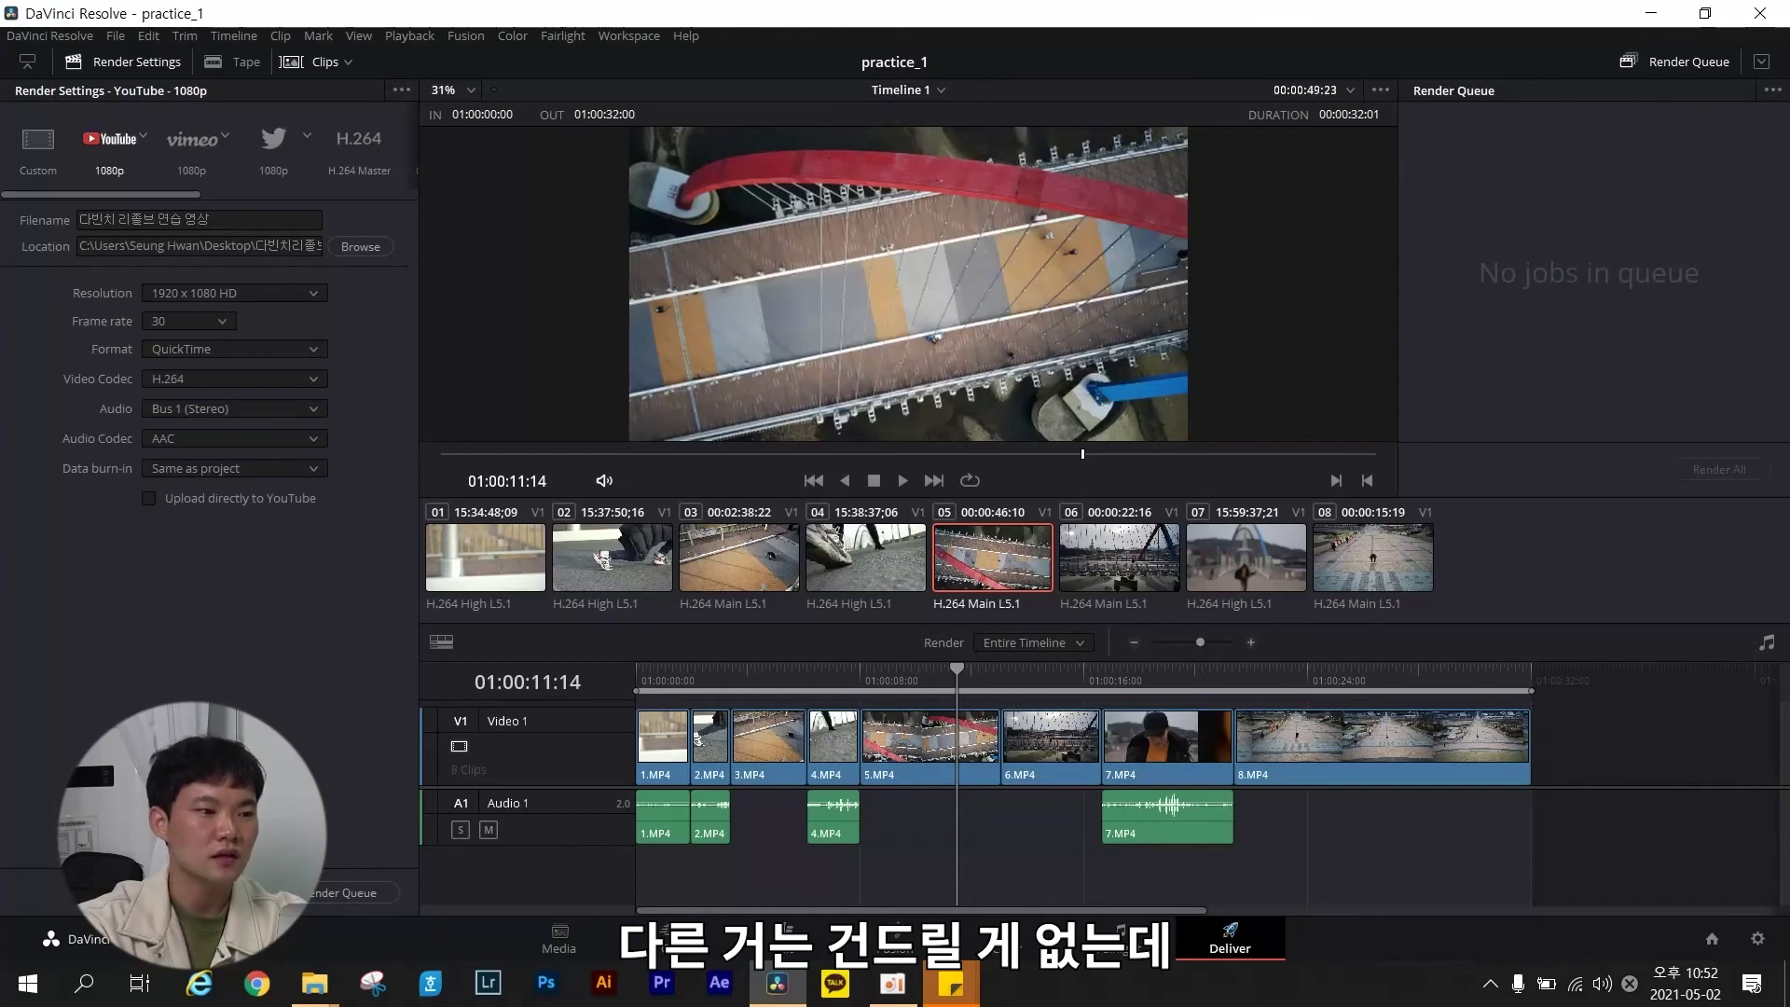
Add the timeline to the render queue in MP4 format and render the queued job.
{"action": "left_click", "coordinate": [234, 349]}
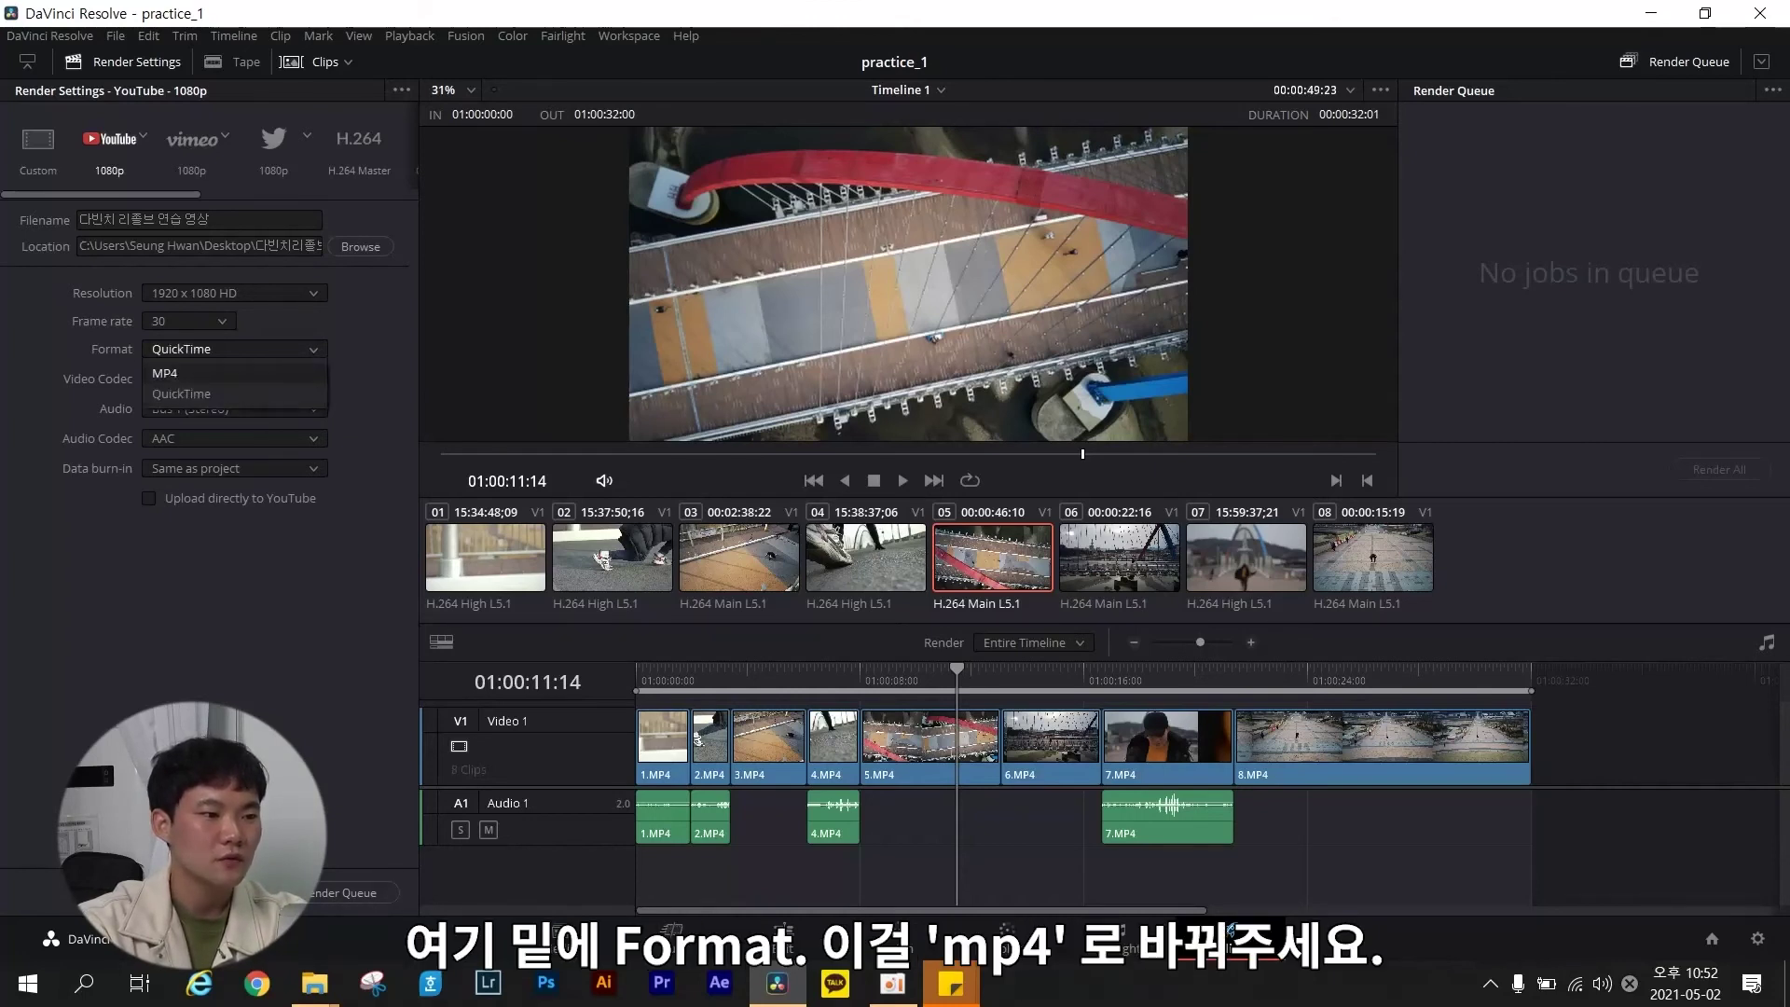
{"action": "left_click", "coordinate": [223, 374]}
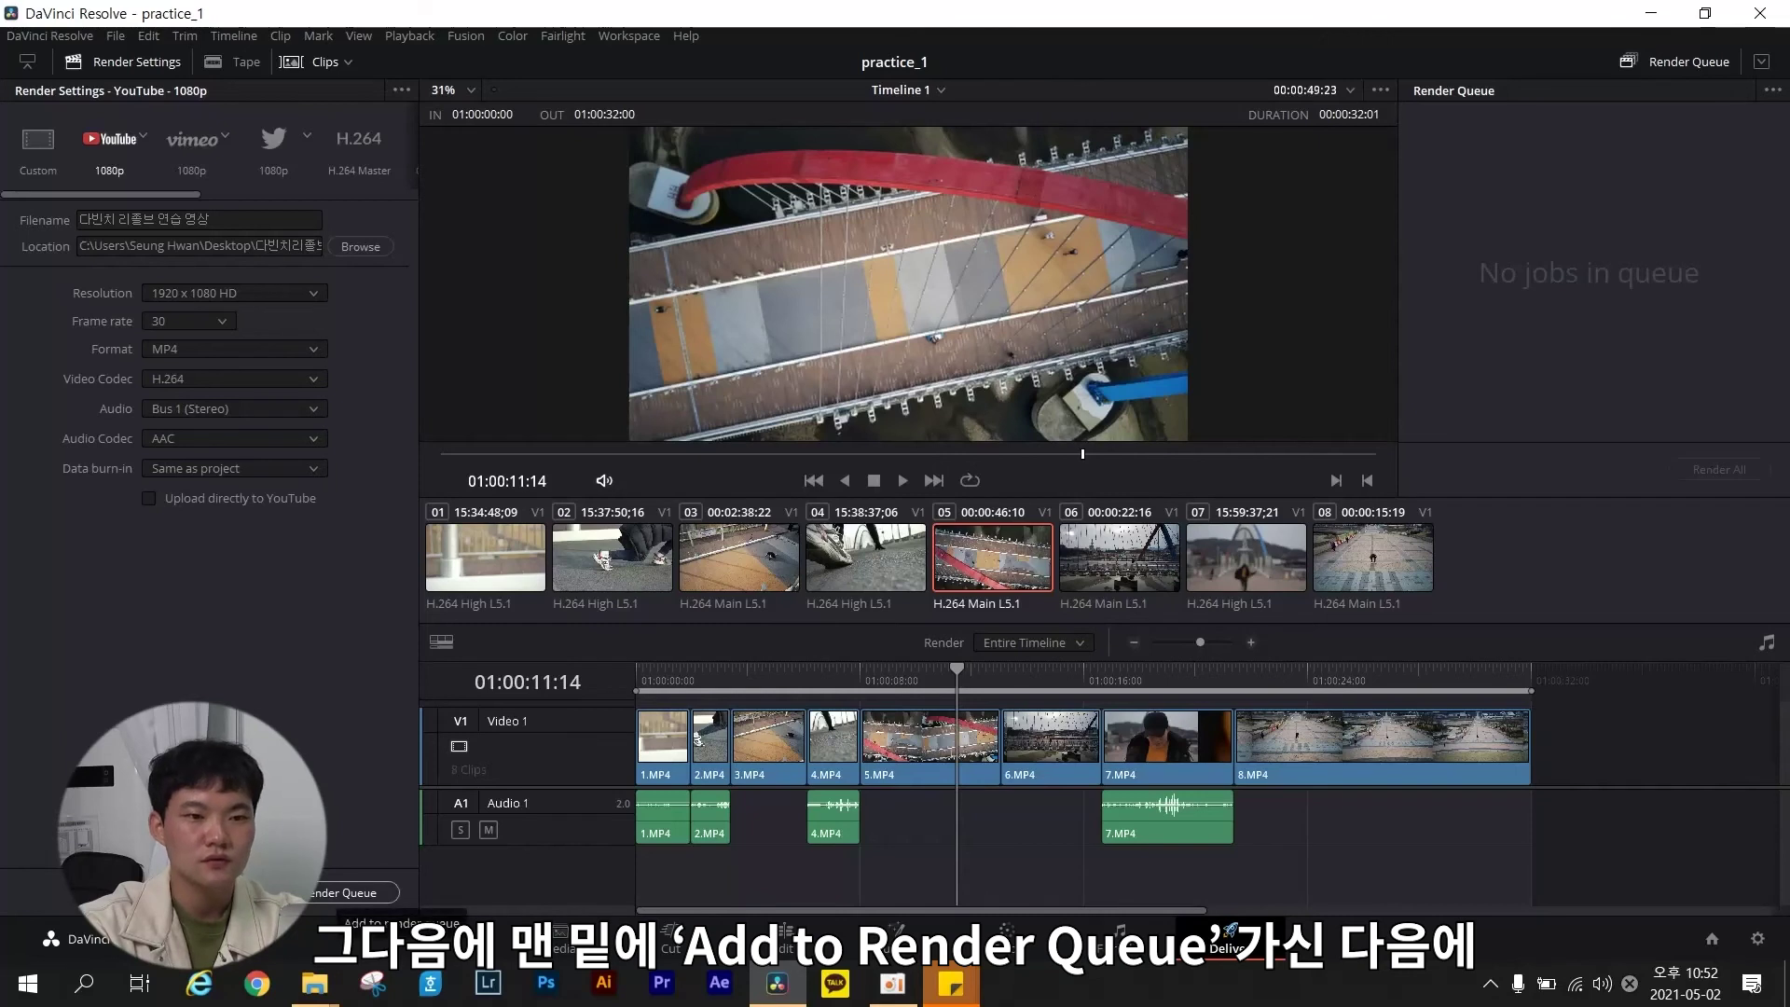
{"action": "left_click", "coordinate": [355, 893]}
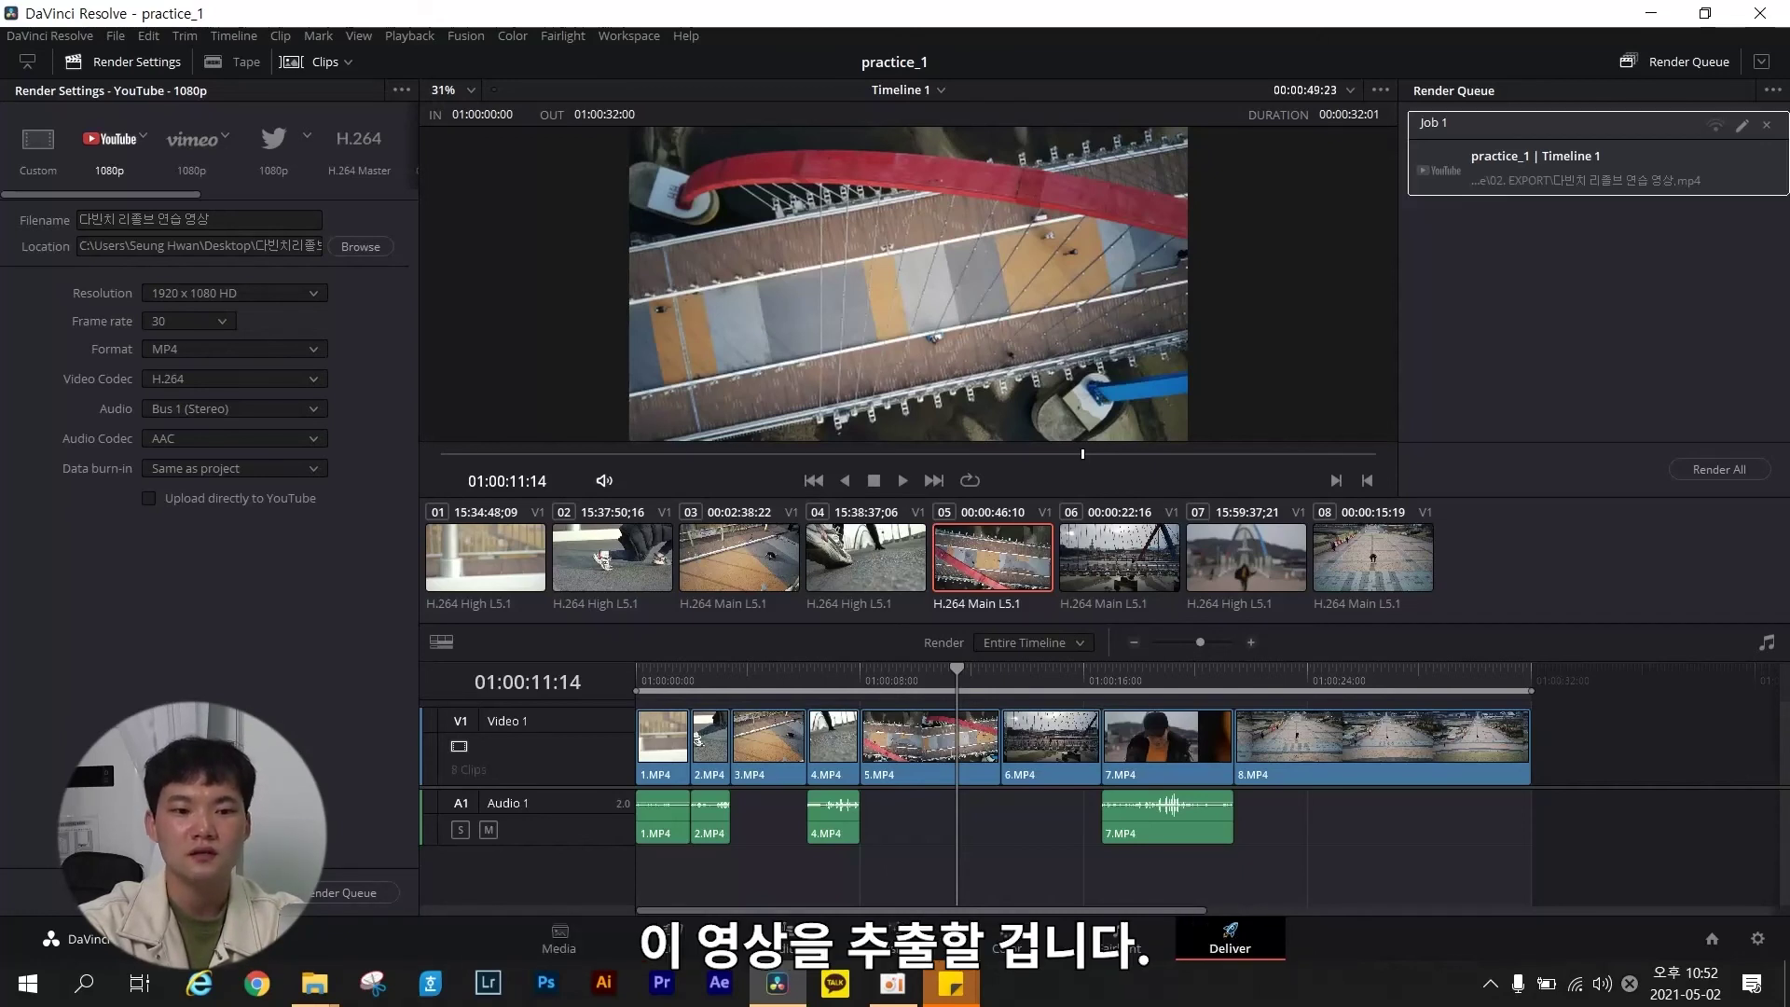
{"action": "left_click", "coordinate": [1719, 469]}
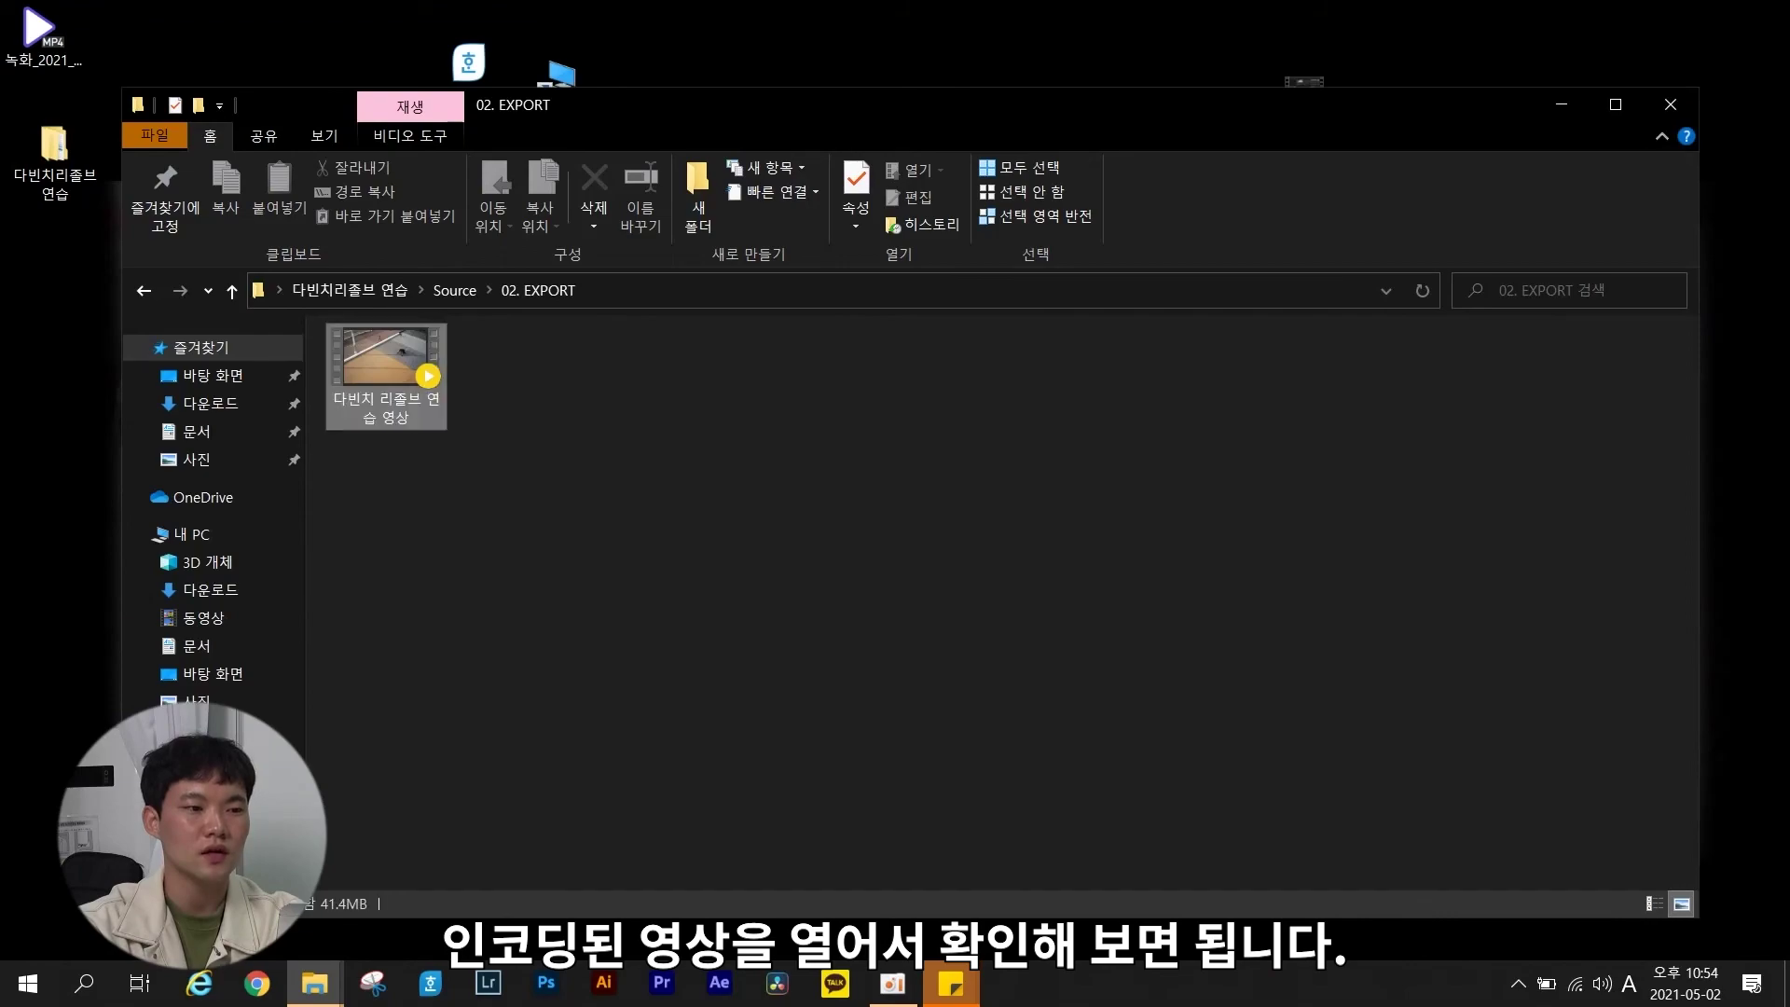
Open the exported video "다빈치 리졸브 연습 영상" from the 02. EXPORT folder in the video player to check it.
{"action": "right_click", "coordinate": [417, 383]}
{"action": "left_click", "coordinate": [439, 399]}
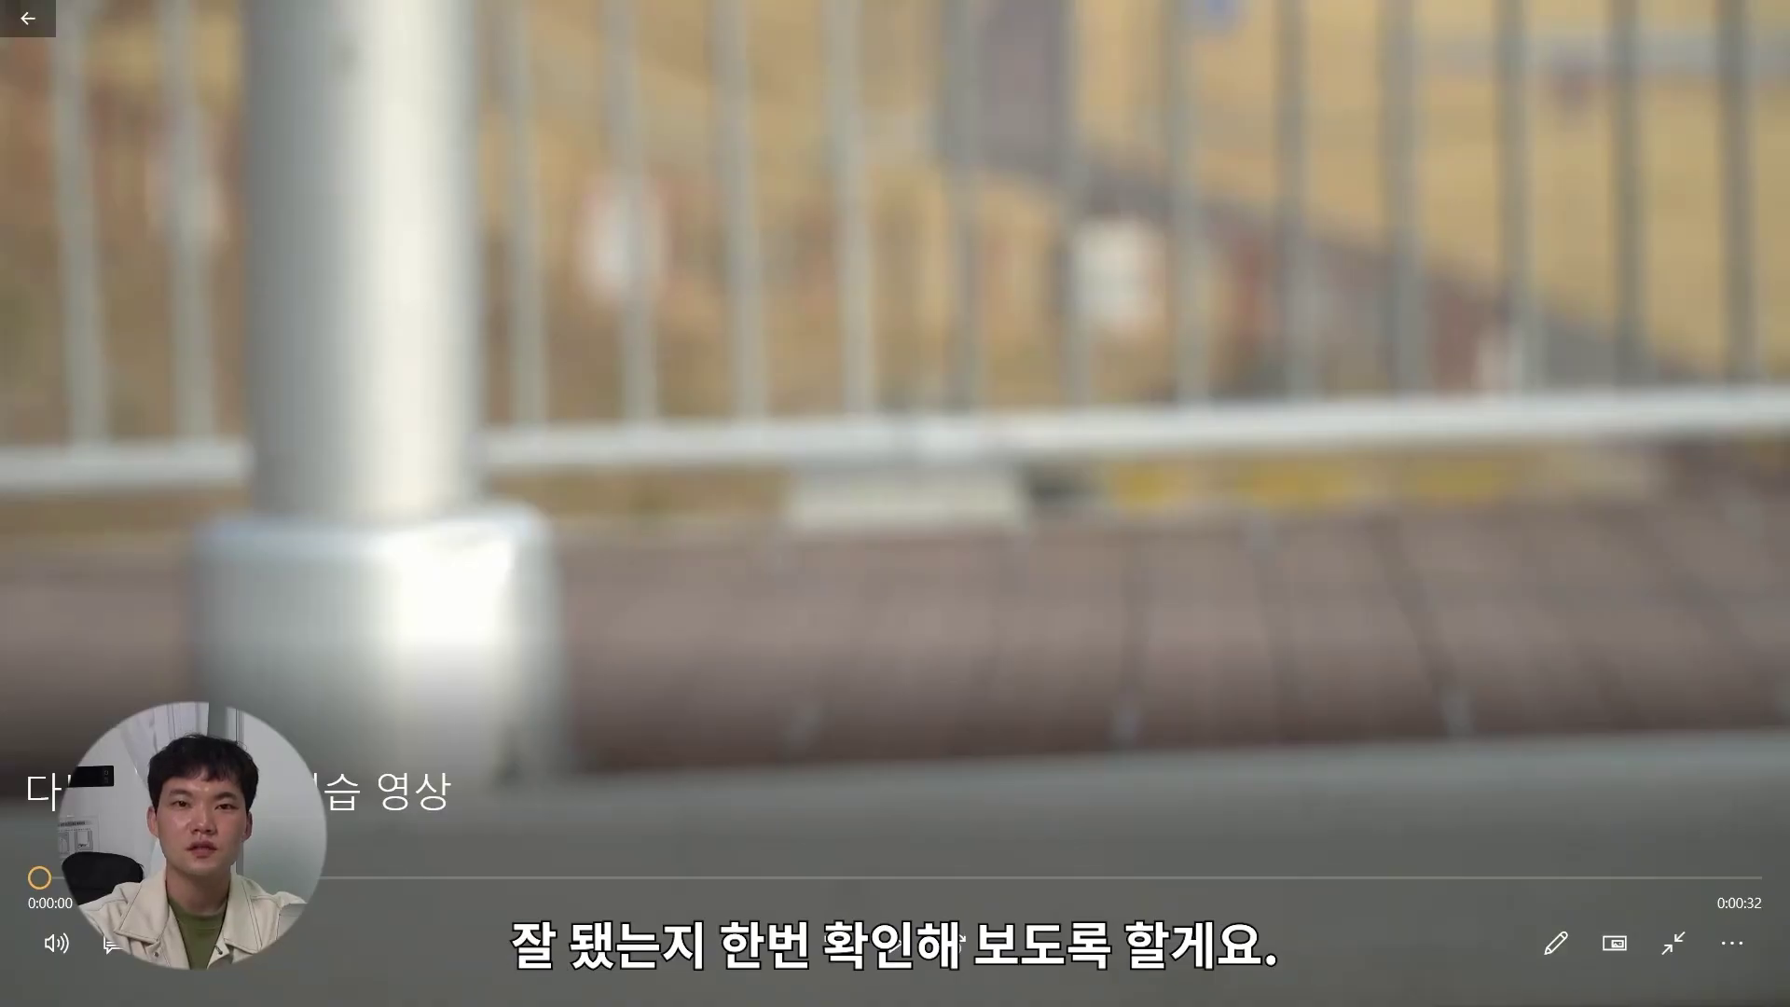